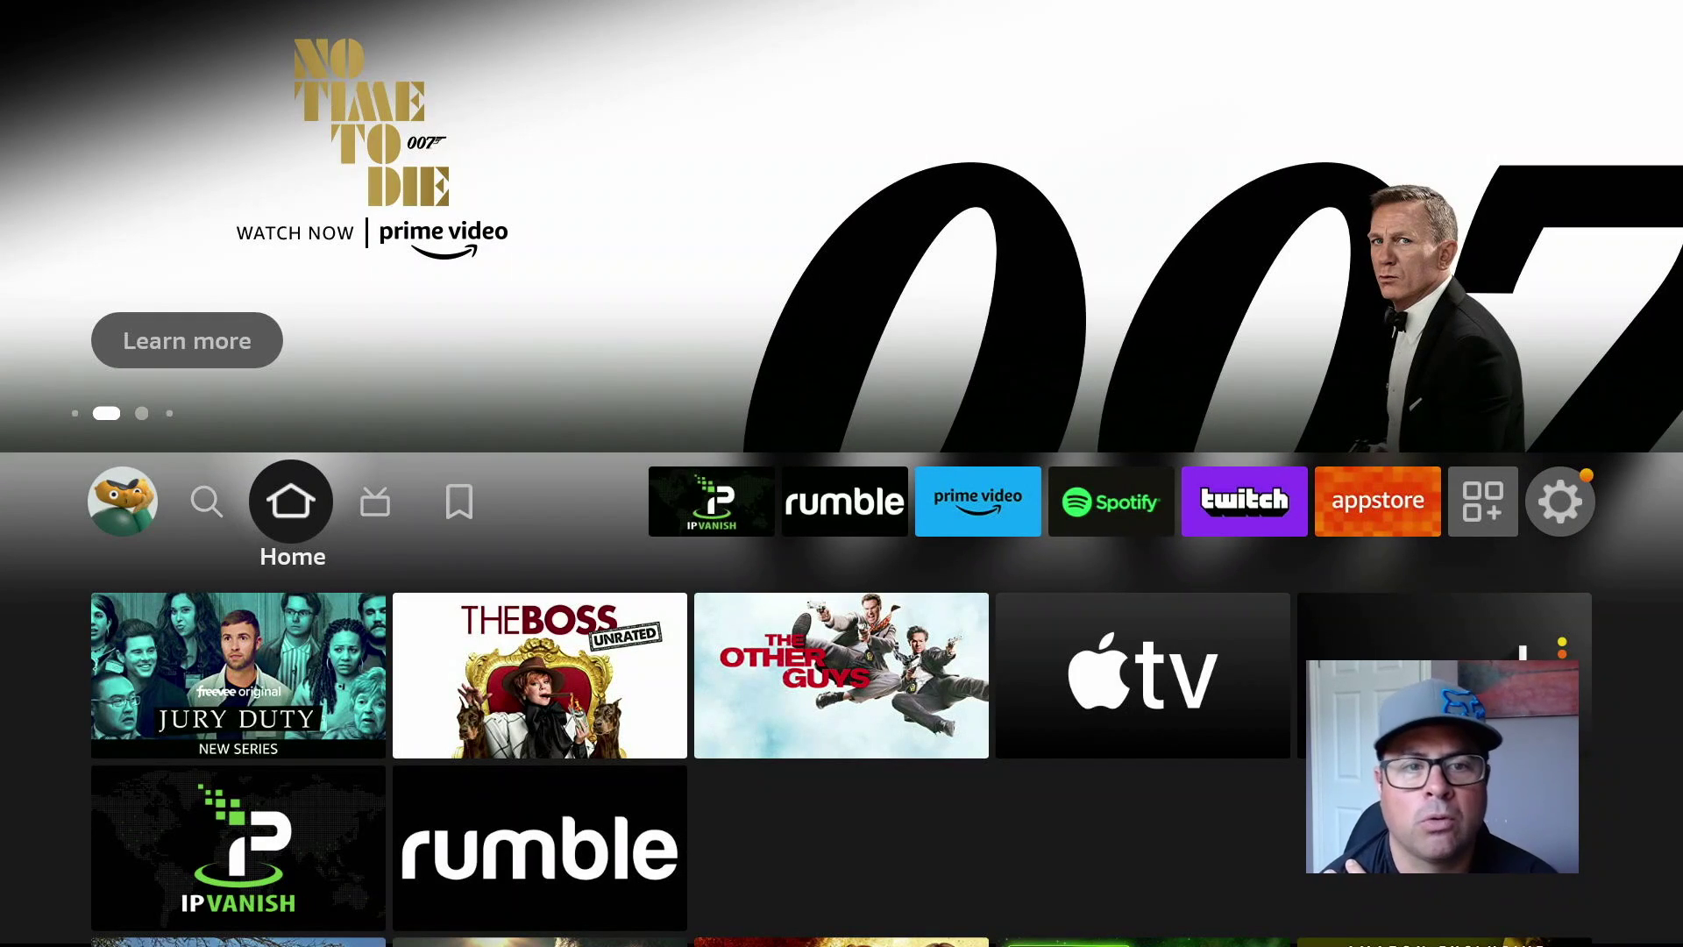
Open the on-screen keyboard in the Find page's search bar
{"action": "key", "text": "Left"}
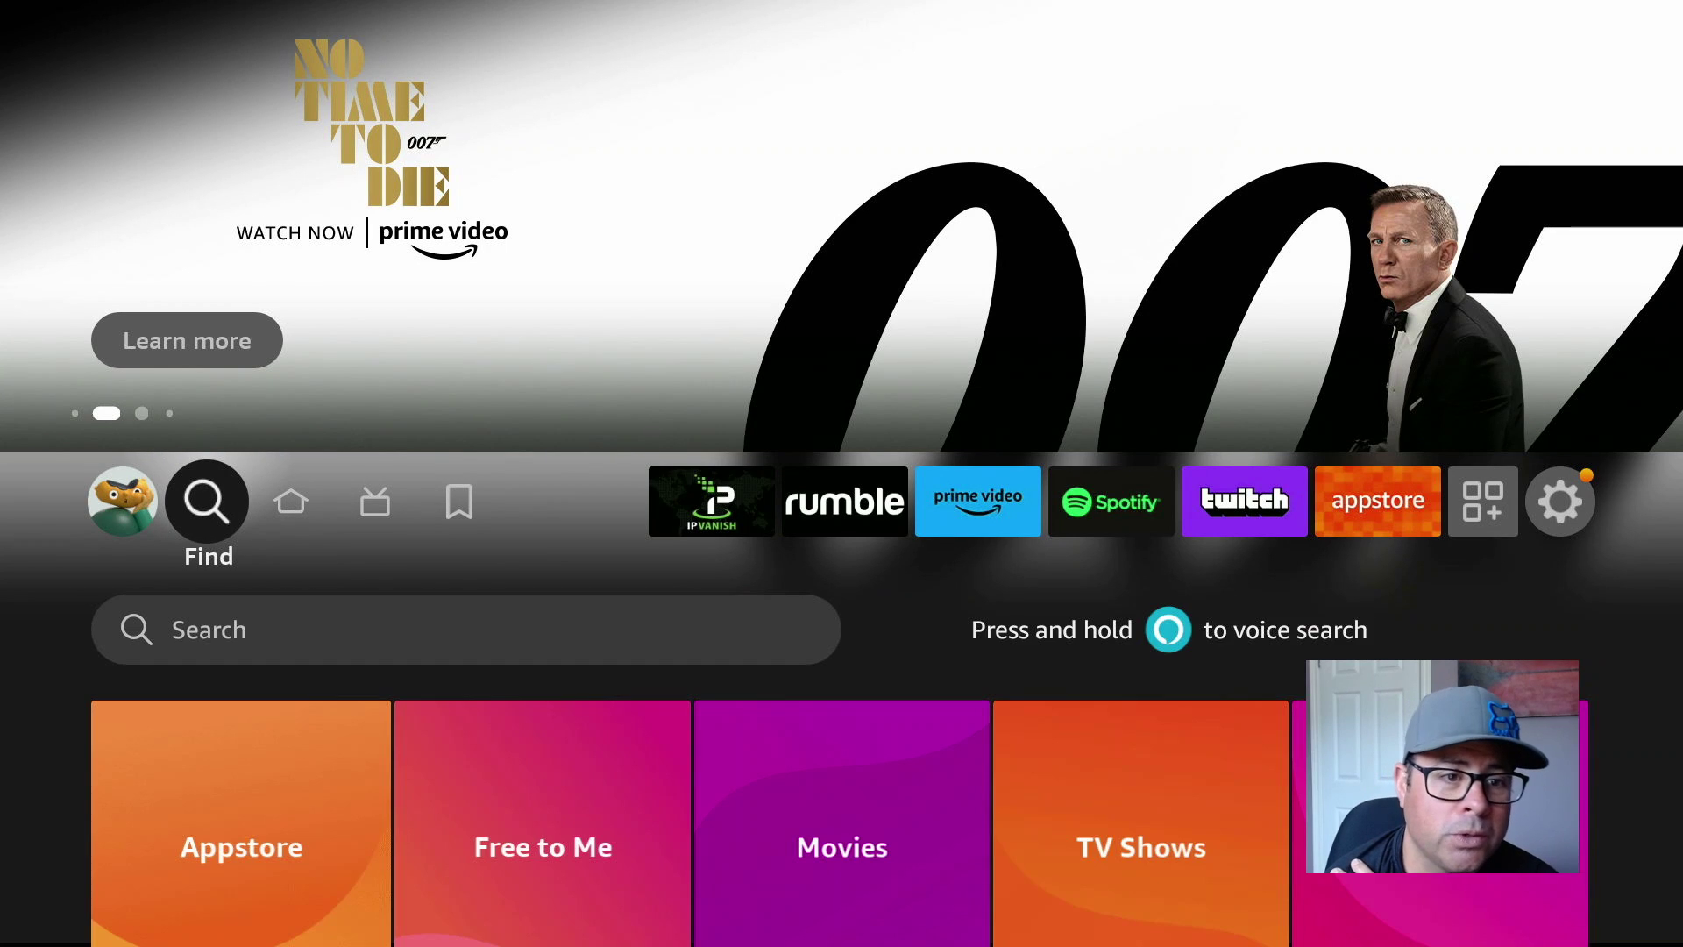
{"action": "key", "text": "Down"}
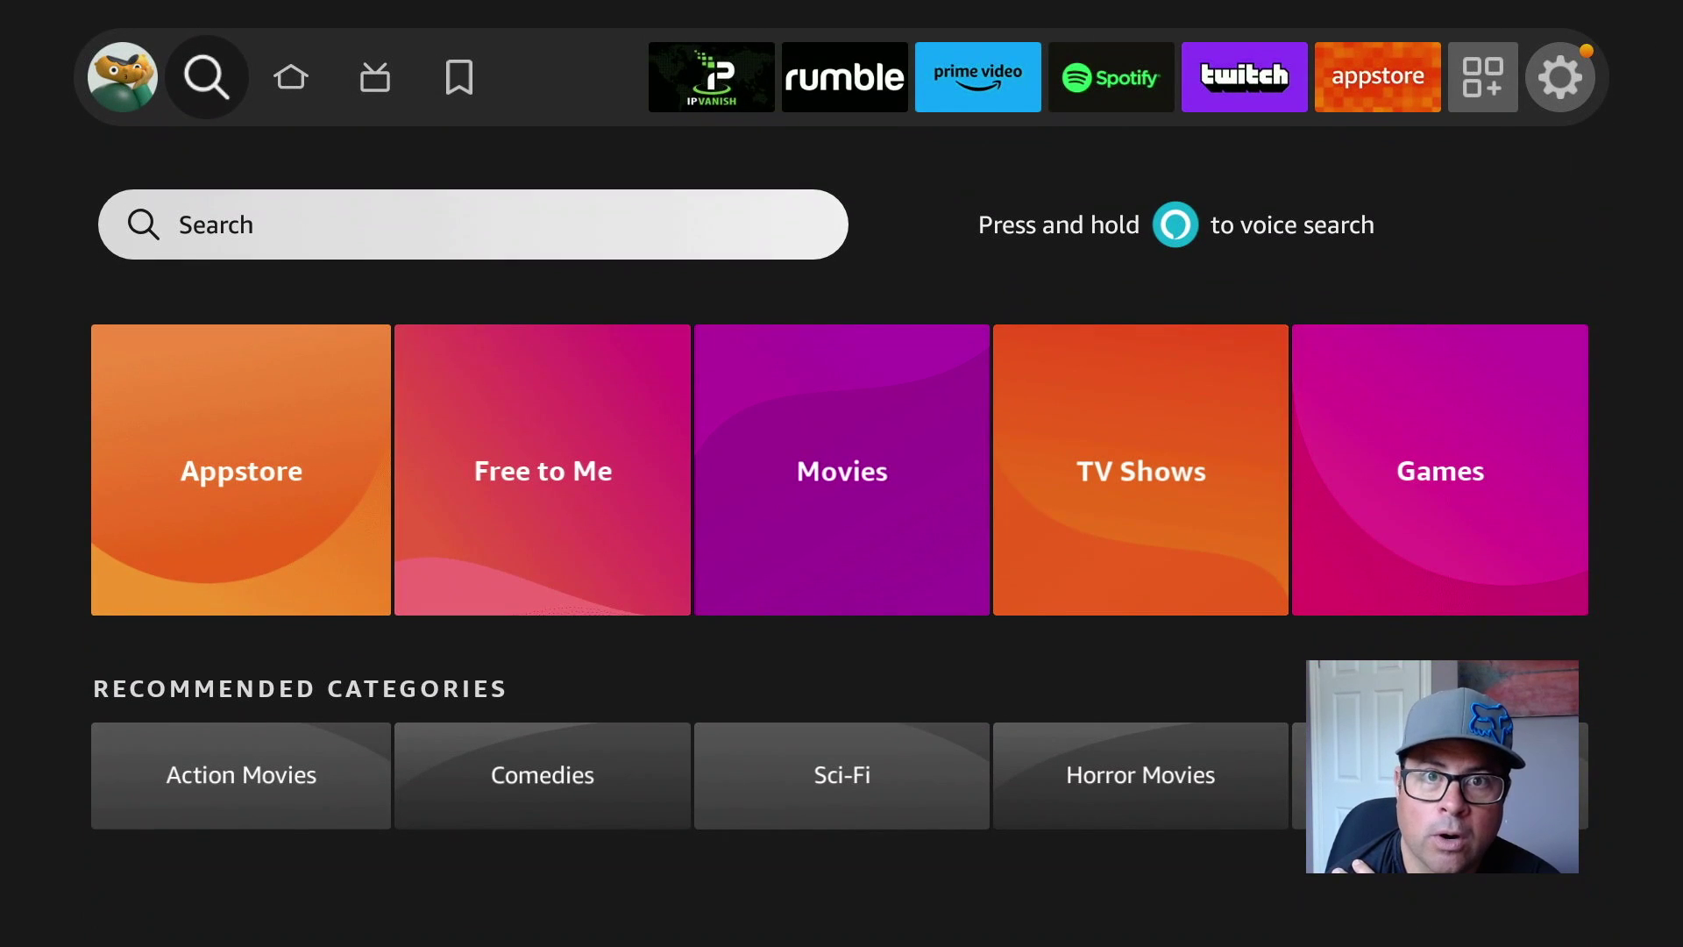
{"action": "key", "text": "Return"}
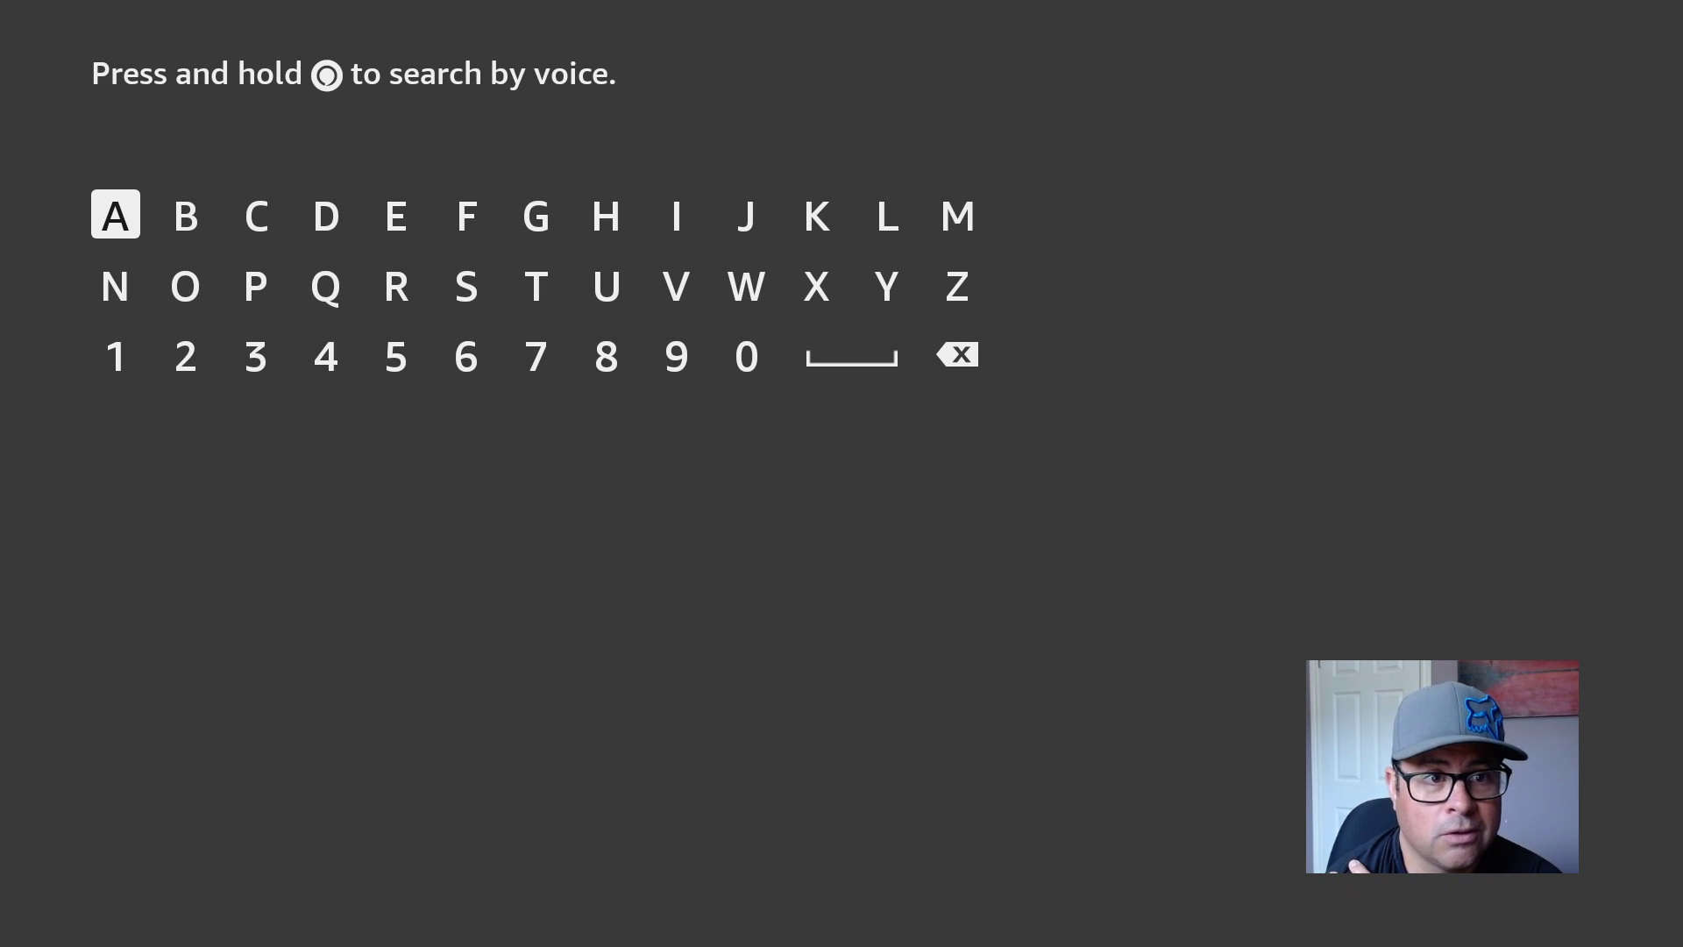
Enter 'Do' and search with the Downloader suggestion
{"action": "key", "text": "Right"}
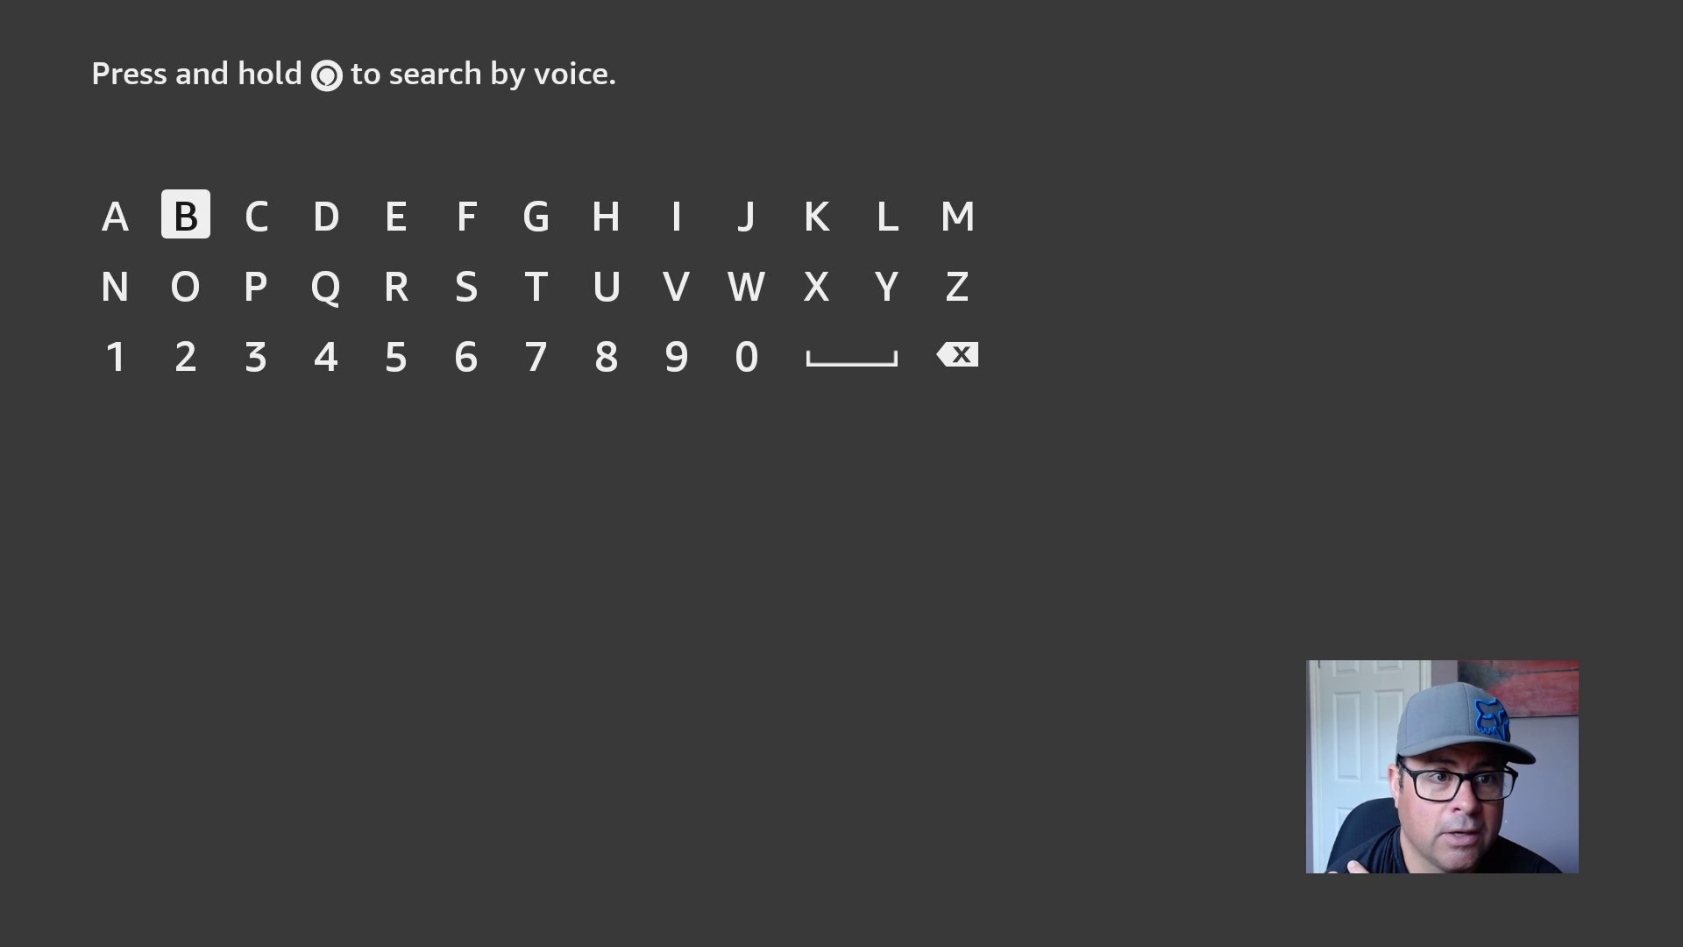
{"action": "key", "text": "Right"}
{"action": "key", "text": "Right"}
{"action": "key", "text": "Return"}
{"action": "key", "text": "Down"}
{"action": "key", "text": "Left"}
{"action": "key", "text": "Left"}
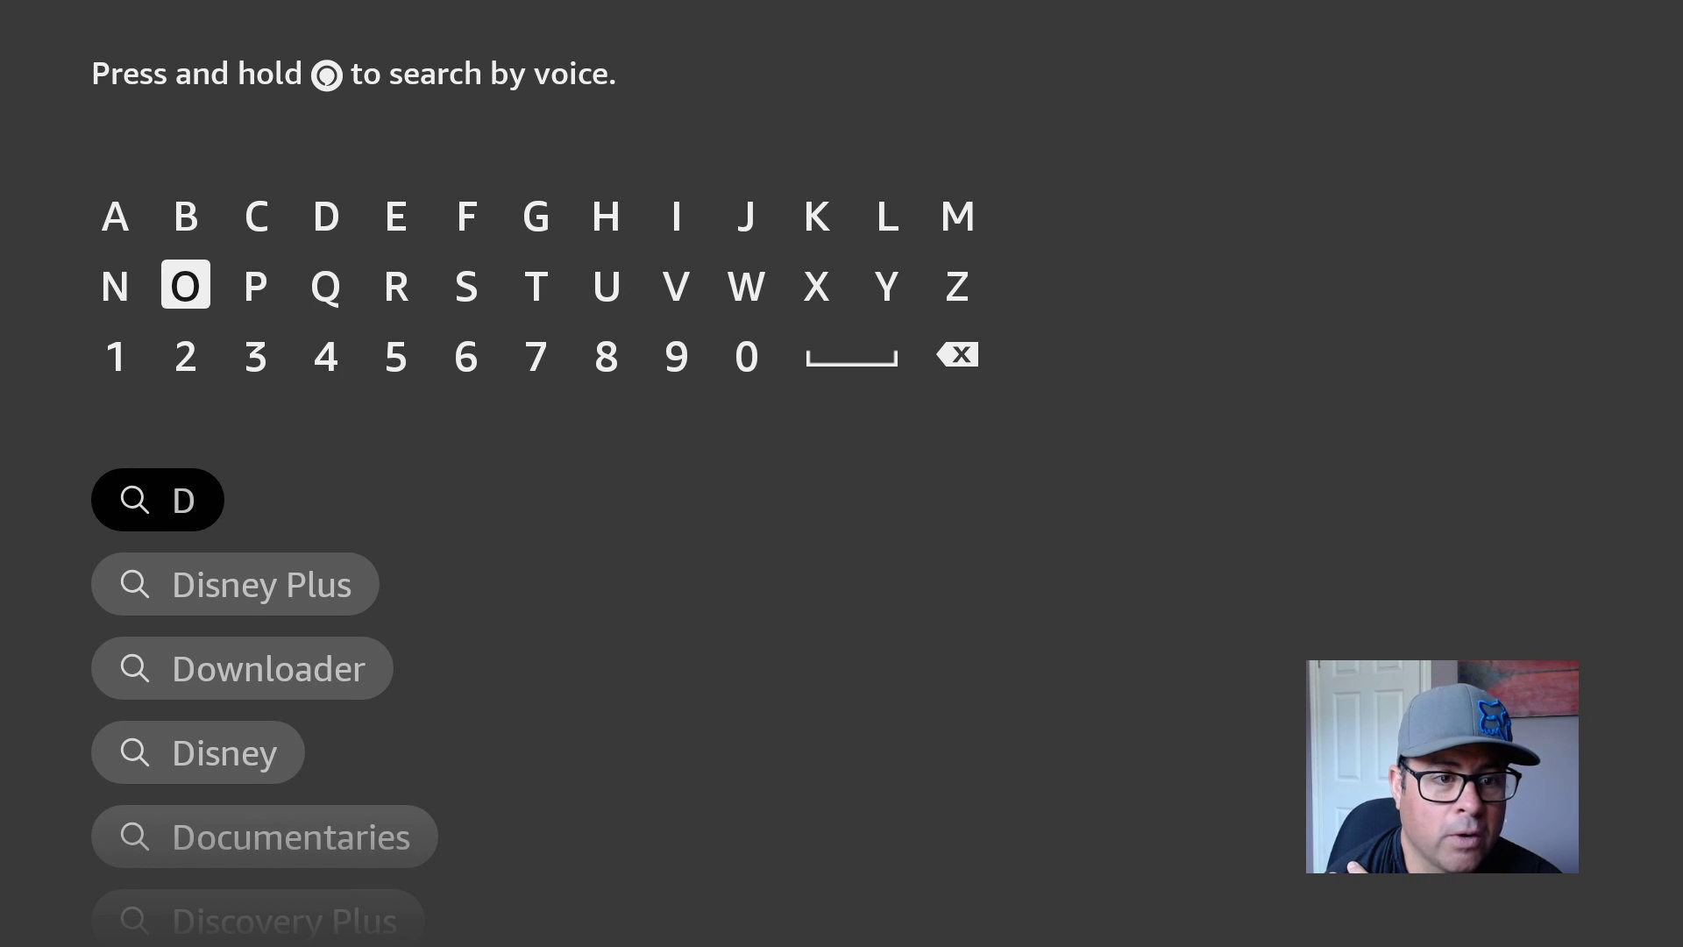
{"action": "key", "text": "Return"}
{"action": "key", "text": "Down"}
{"action": "key", "text": "Down"}
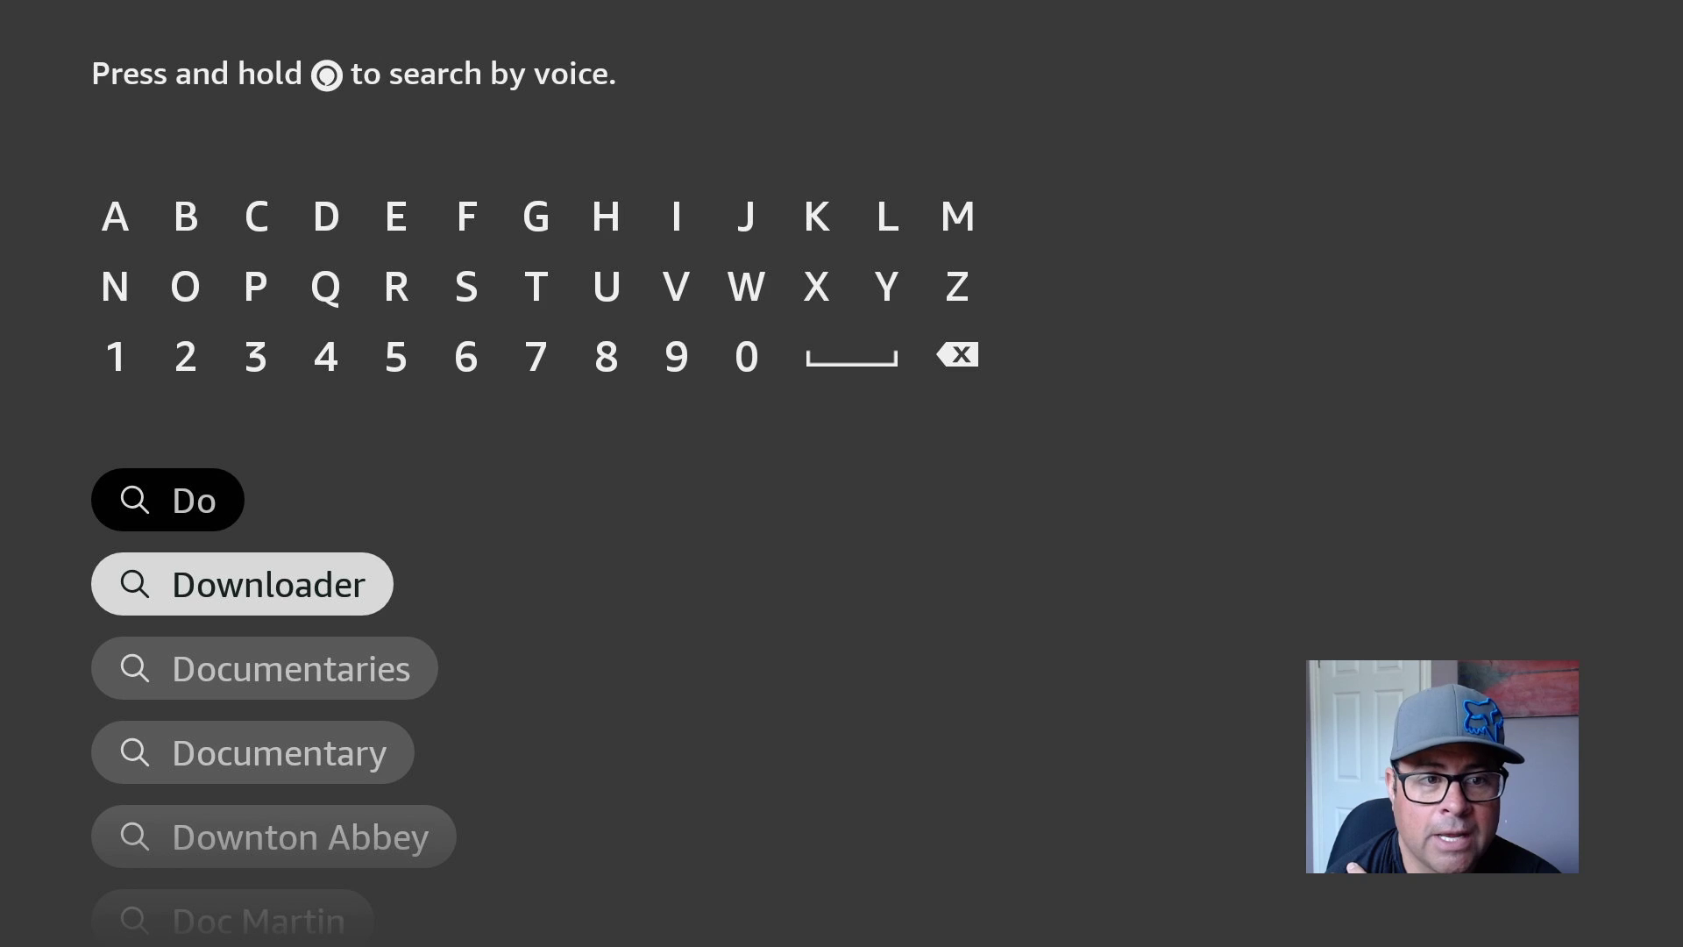
{"action": "key", "text": "Return"}
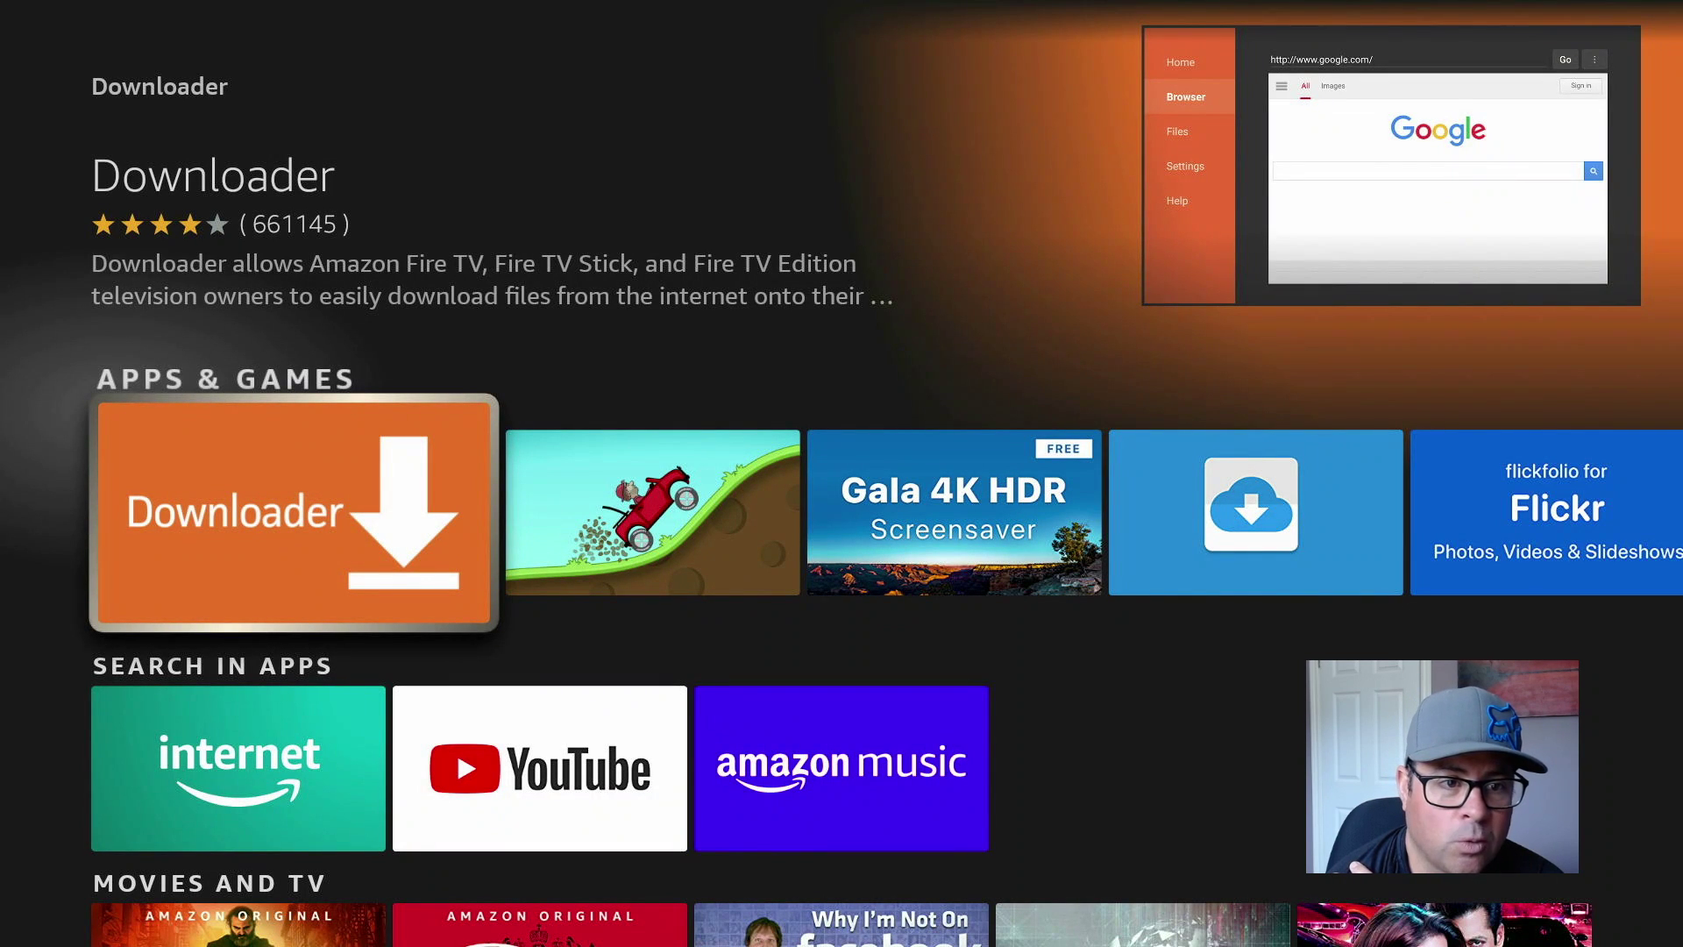
Download and install the Downloader app from its details page, then go Home
{"action": "key", "text": "Return"}
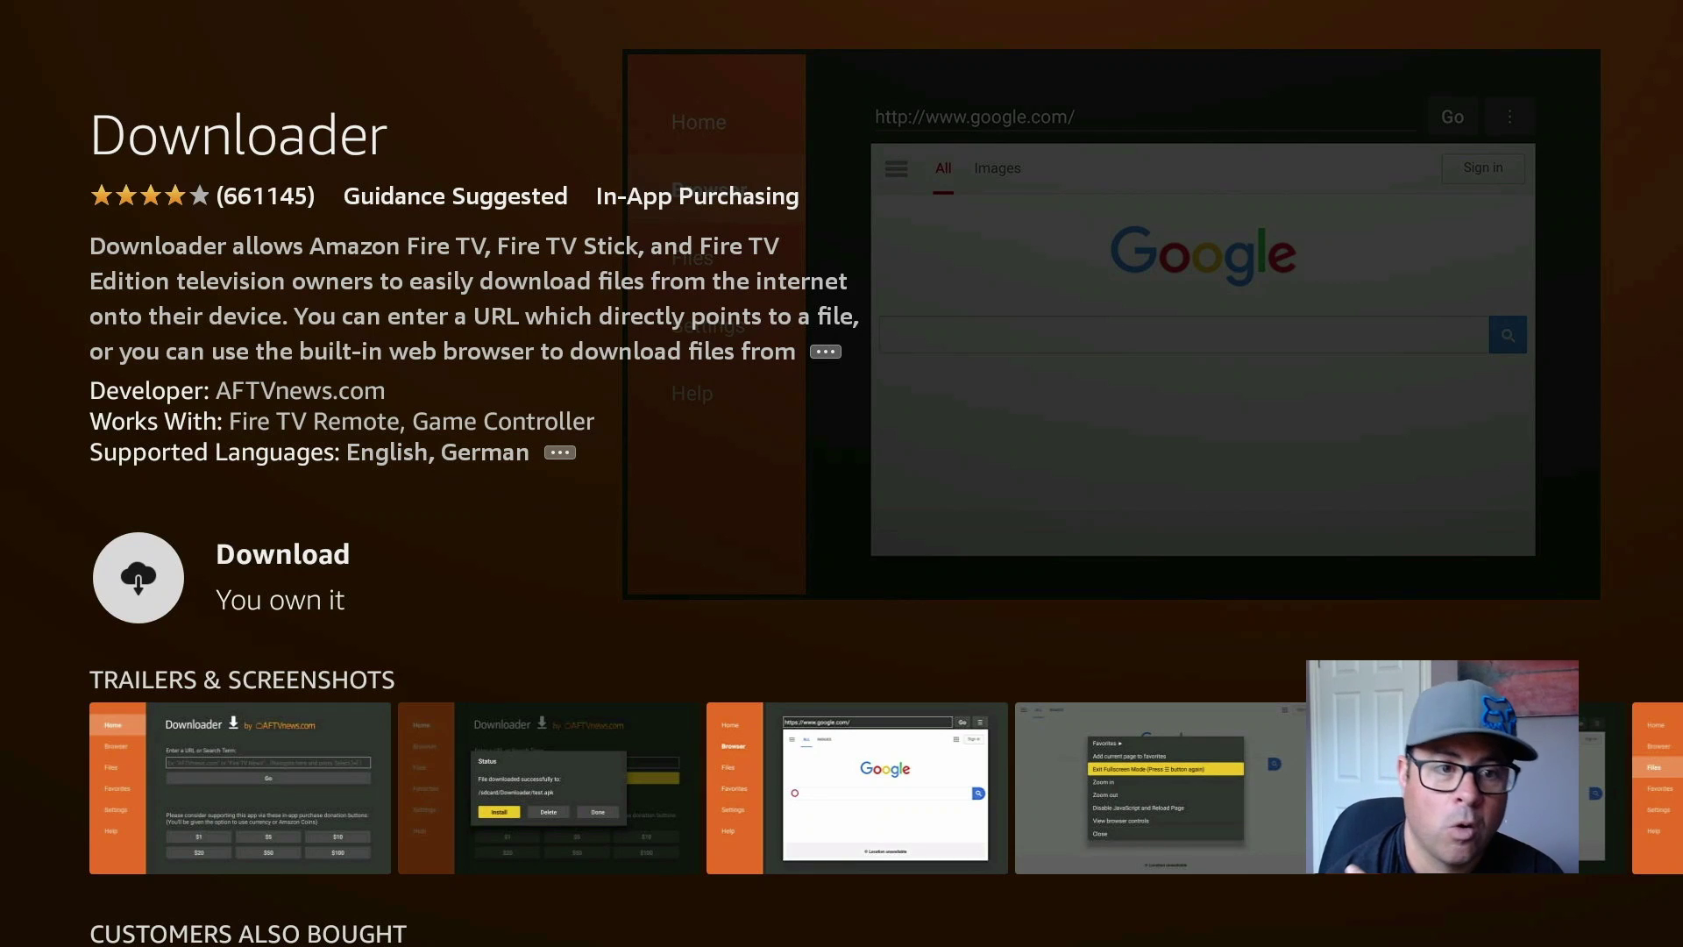
{"action": "key", "text": "Return"}
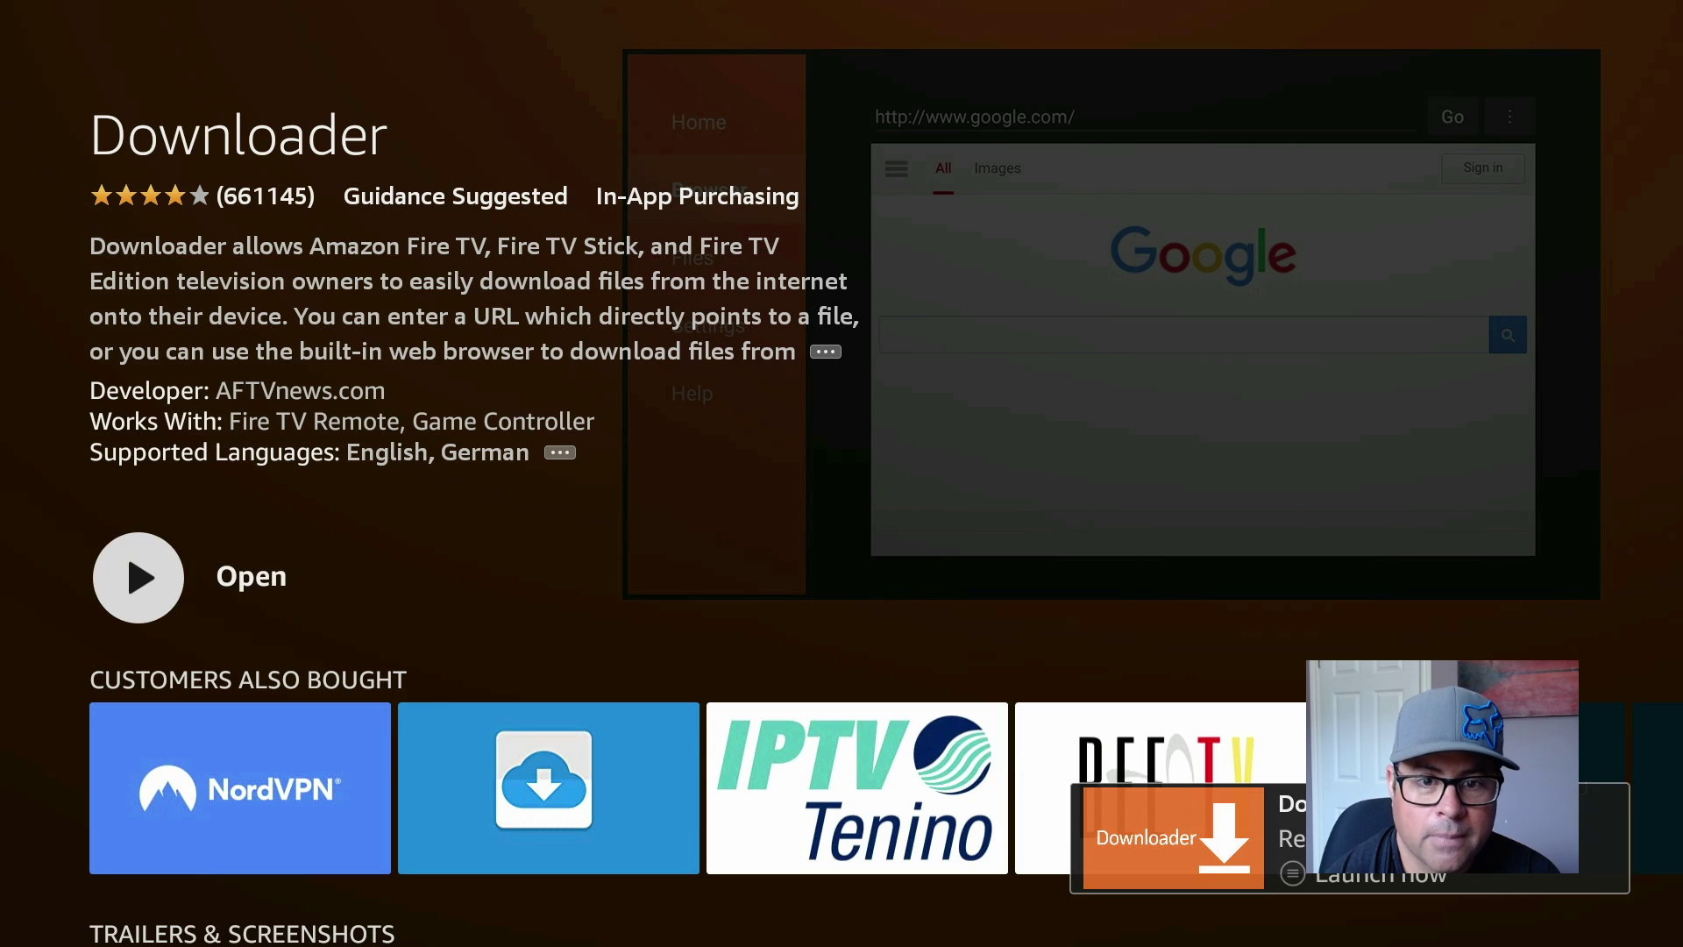
{"action": "key", "text": "Home"}
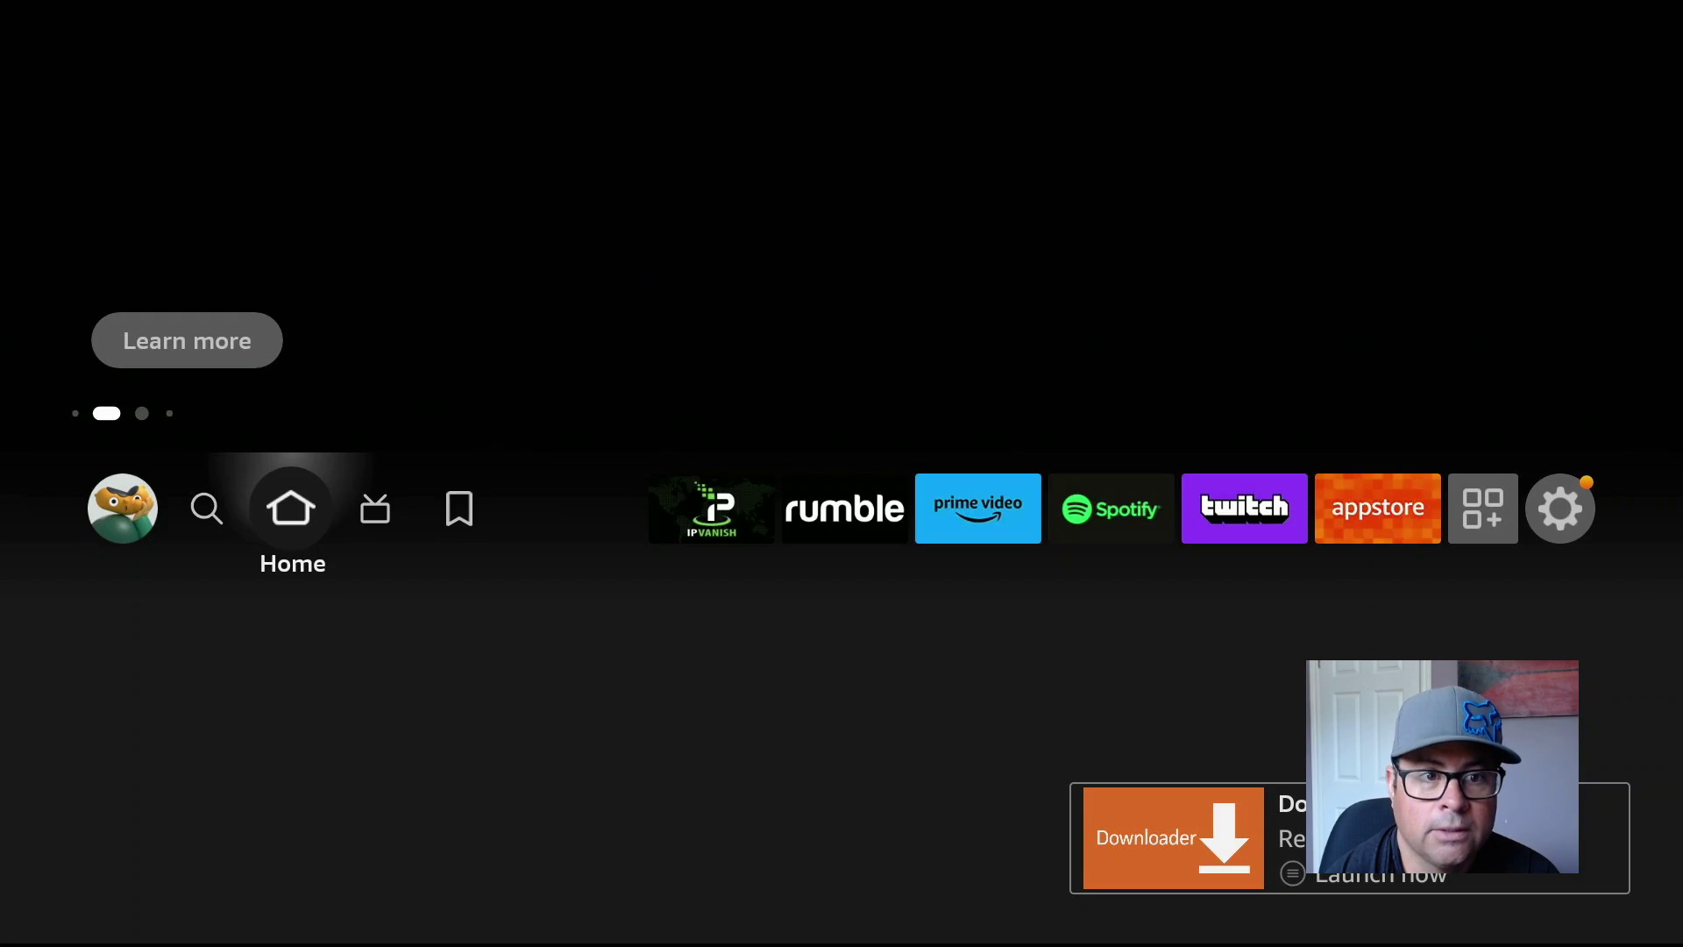
Open the My Fire TV page in Settings
{"action": "key", "text": "Right"}
{"action": "key", "text": "Right"}
{"action": "key", "text": "Right"}
{"action": "key", "text": "Right"}
{"action": "key", "text": "Right"}
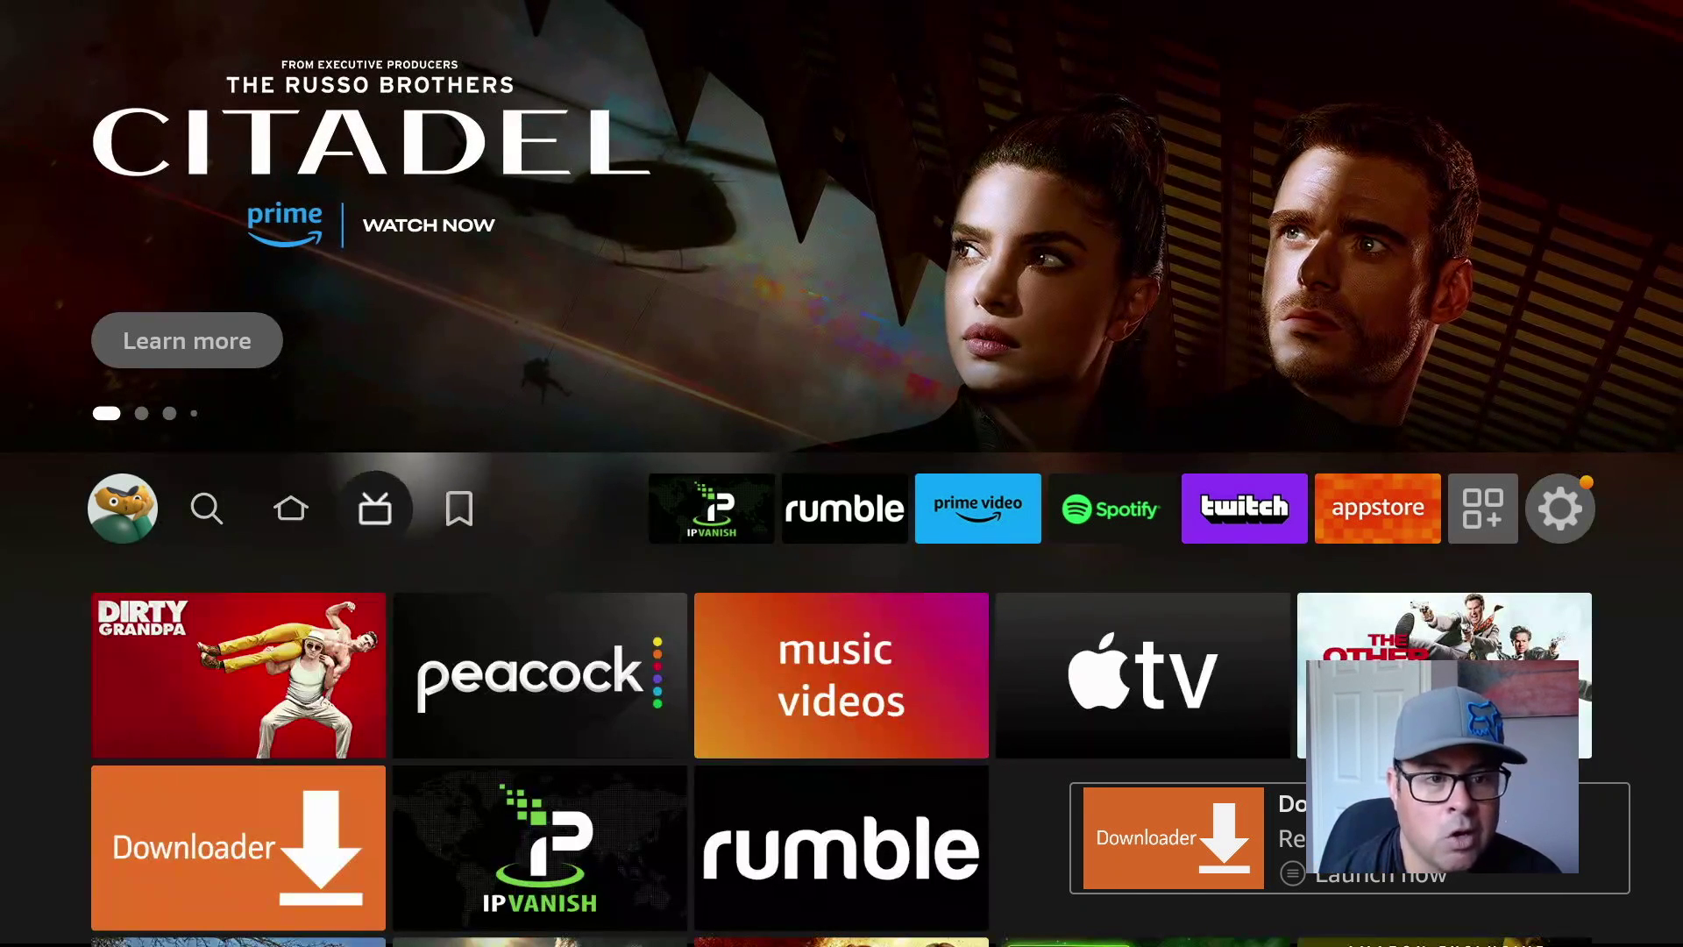
{"action": "key", "text": "Right"}
{"action": "key", "text": "Right"}
{"action": "key", "text": "Right"}
{"action": "key", "text": "Right"}
{"action": "key", "text": "Right"}
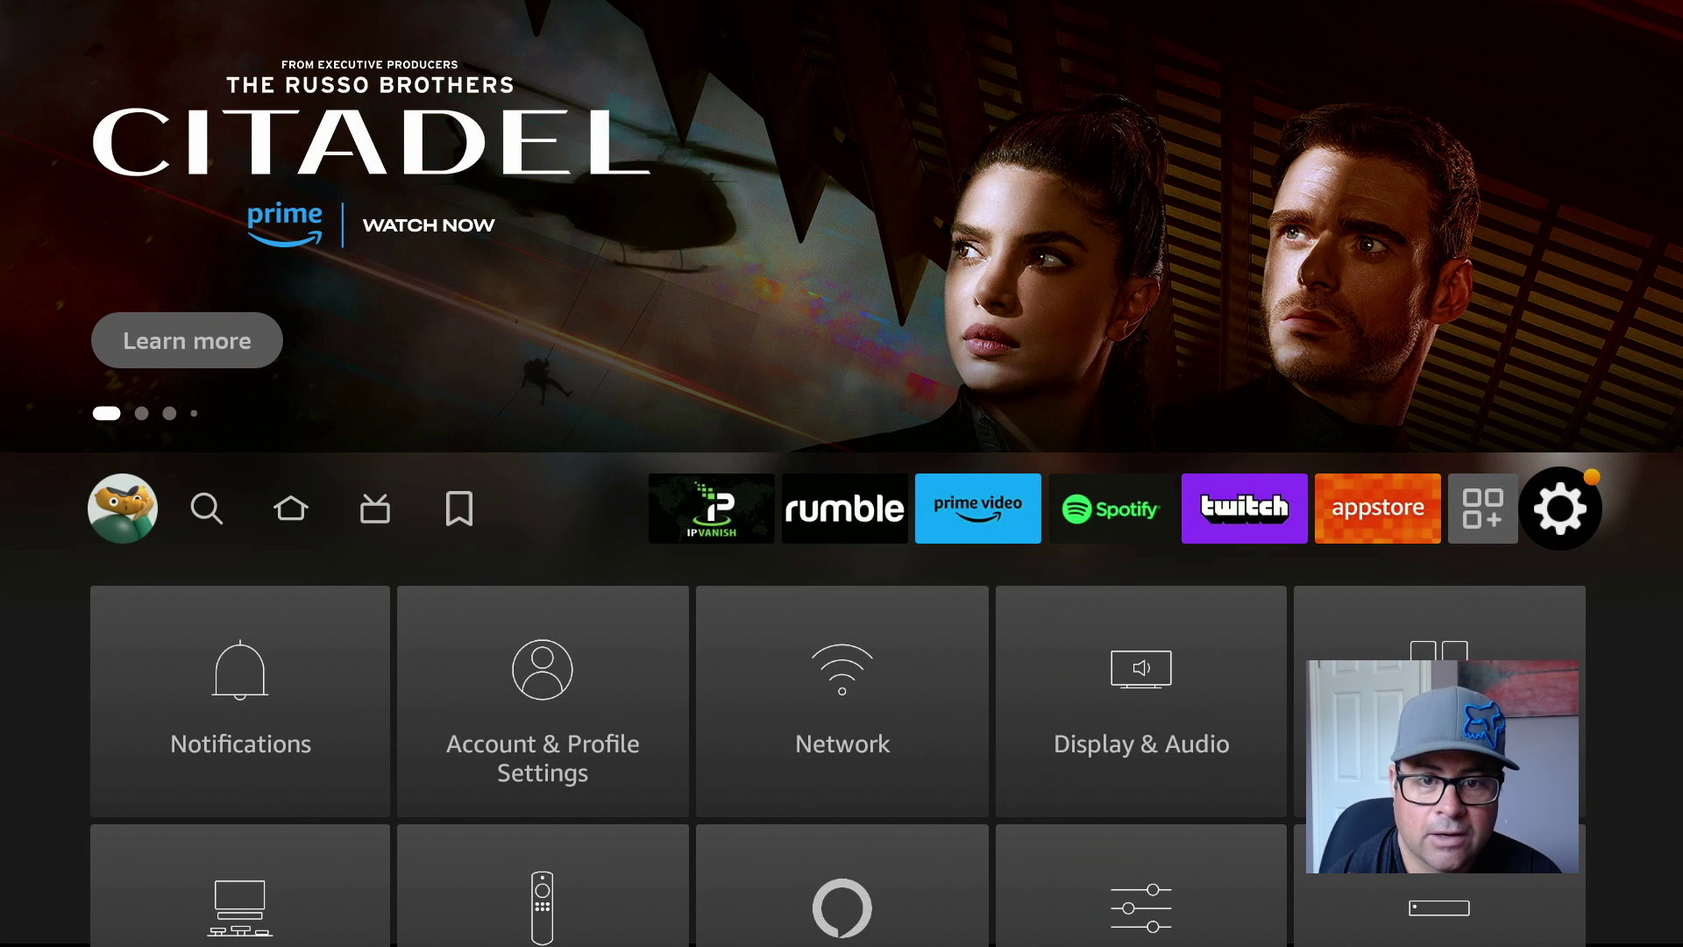
{"action": "key", "text": "Down"}
{"action": "key", "text": "Down"}
{"action": "key", "text": "Right"}
{"action": "key", "text": "Right"}
{"action": "key", "text": "Right"}
{"action": "key", "text": "Right"}
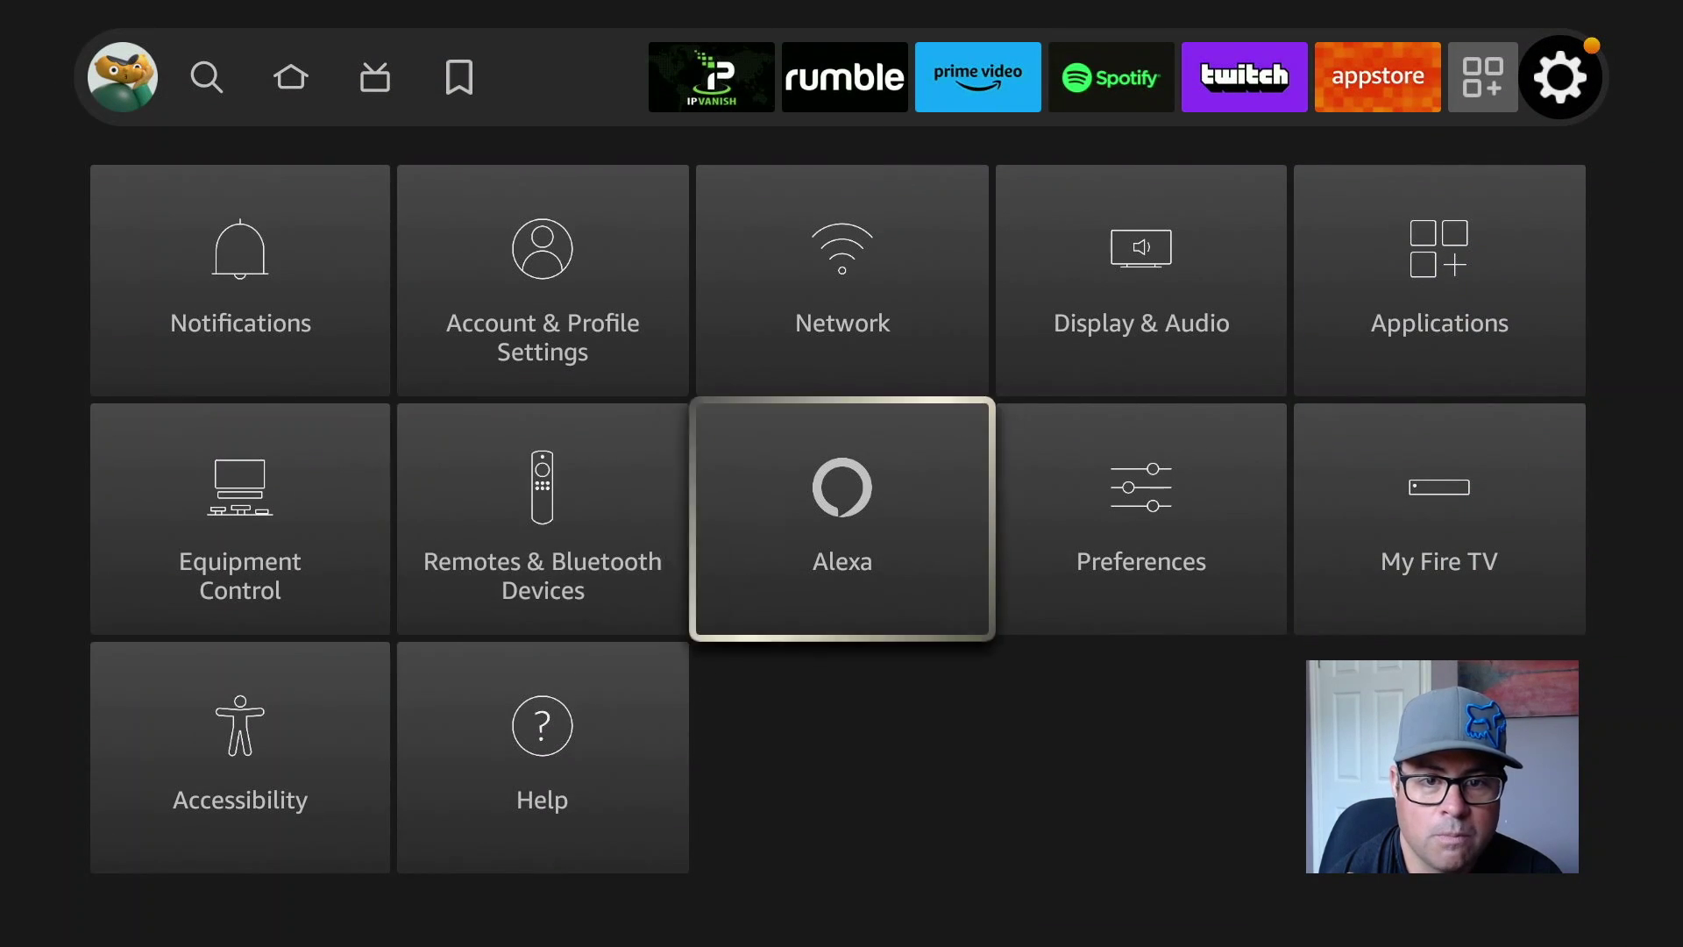
{"action": "key", "text": "Return"}
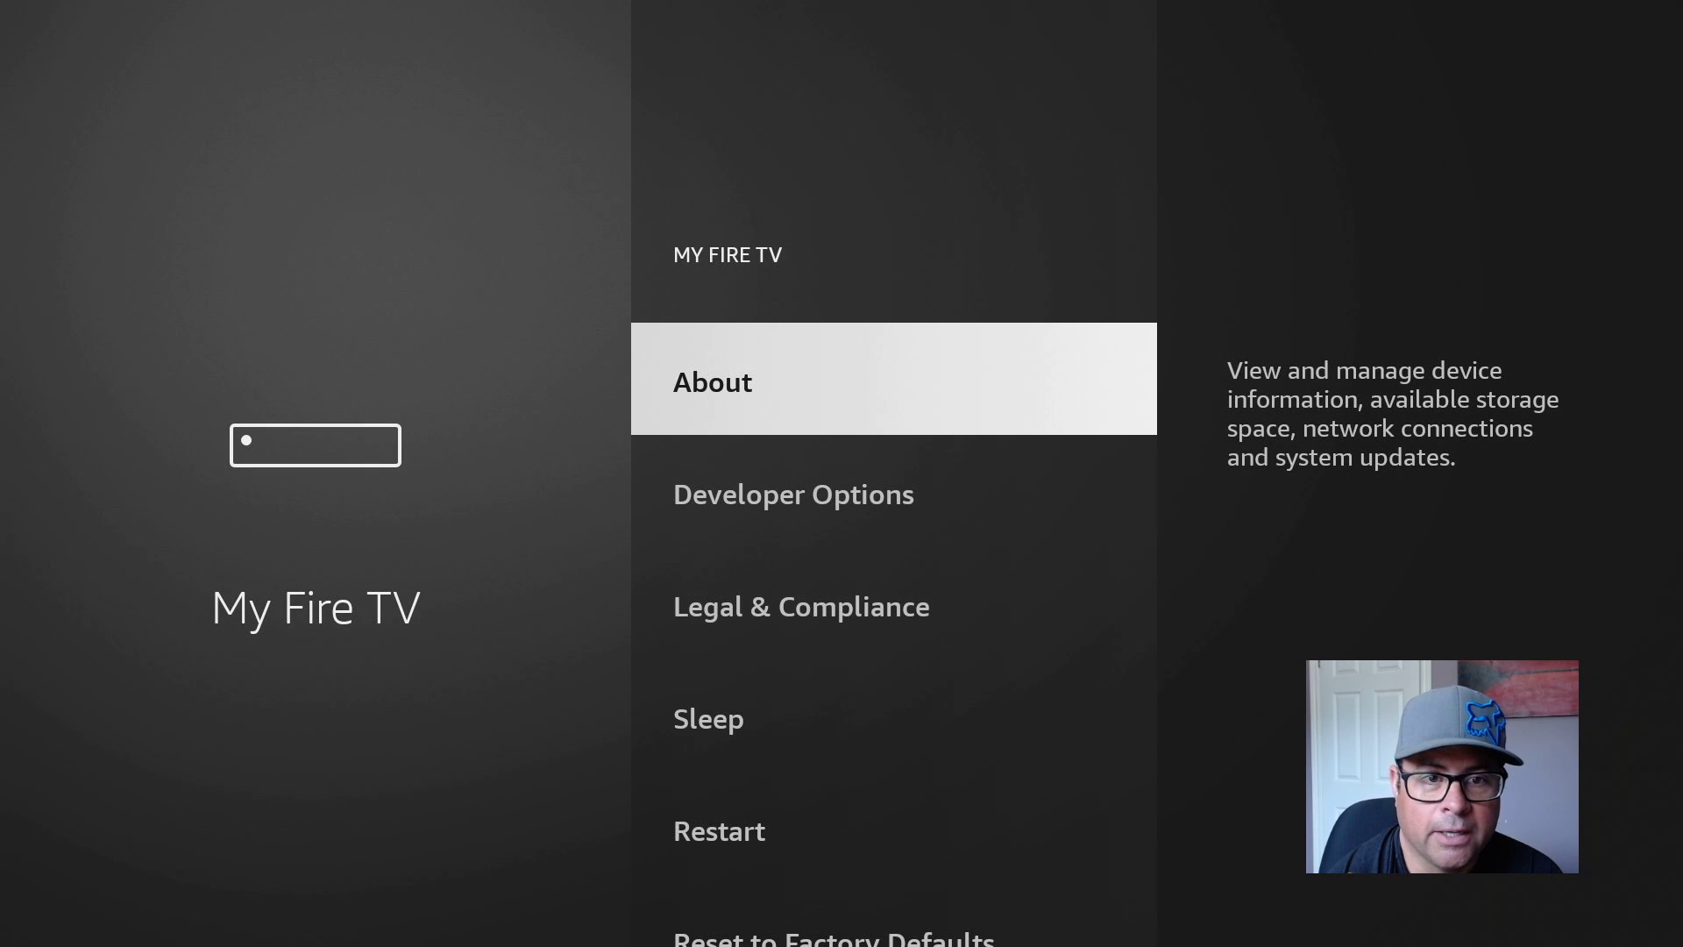
Confirm developer mode via About > Fire TV Stick, then highlight Developer Options
{"action": "key", "text": "Down"}
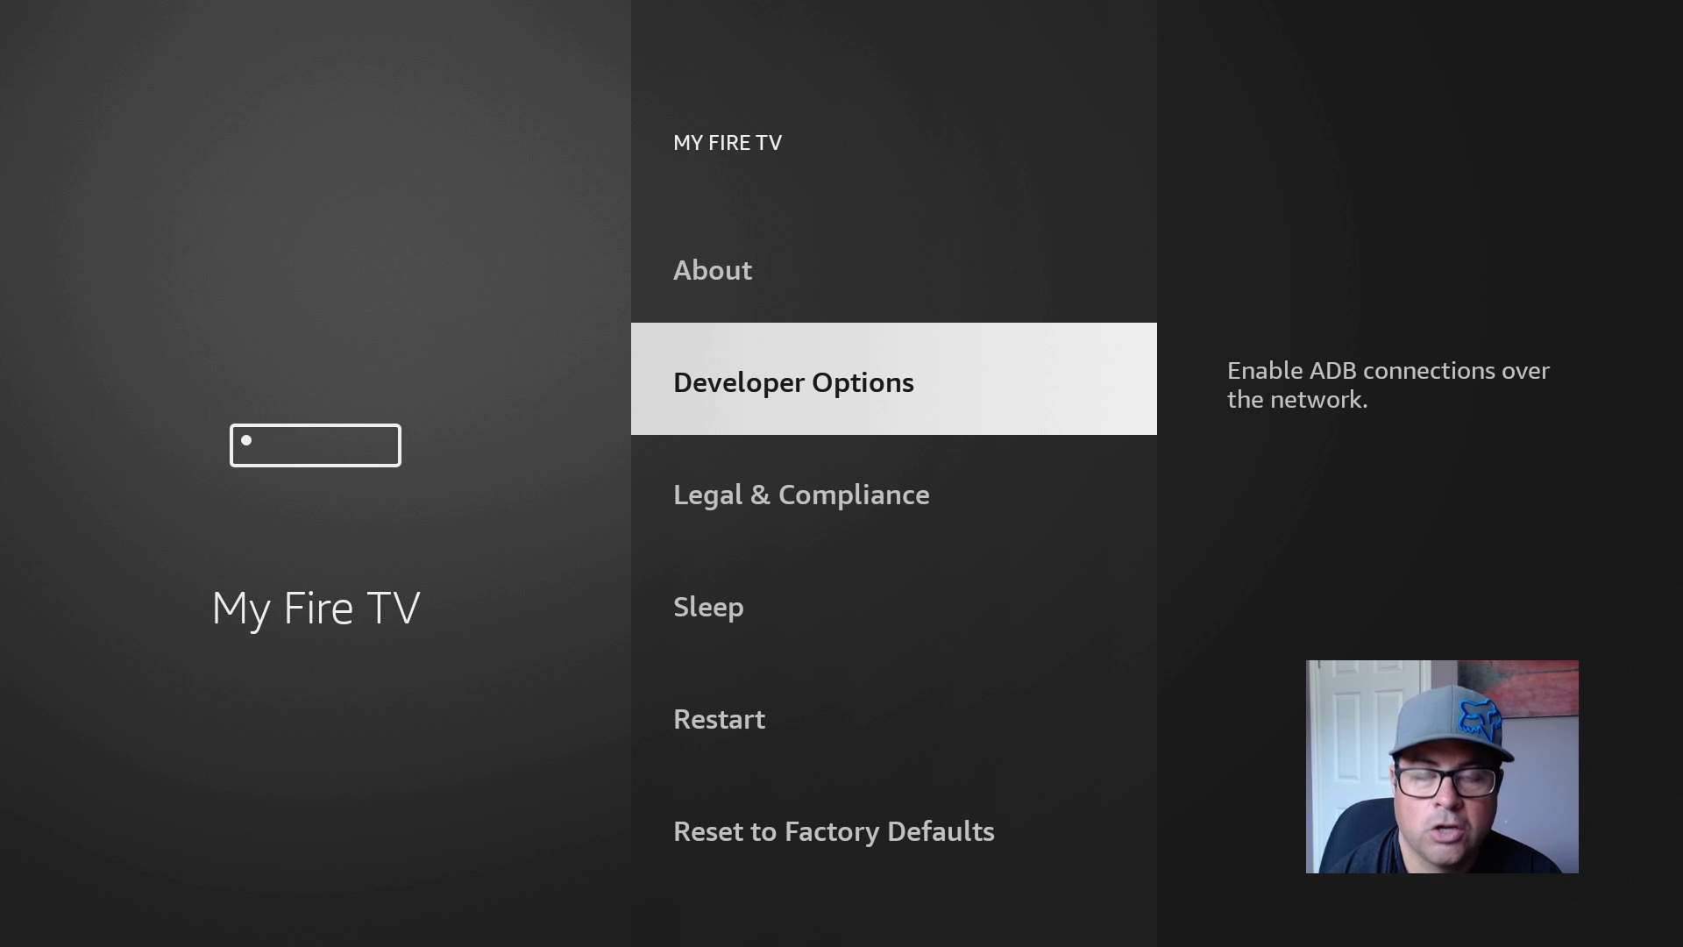
{"action": "key", "text": "Up"}
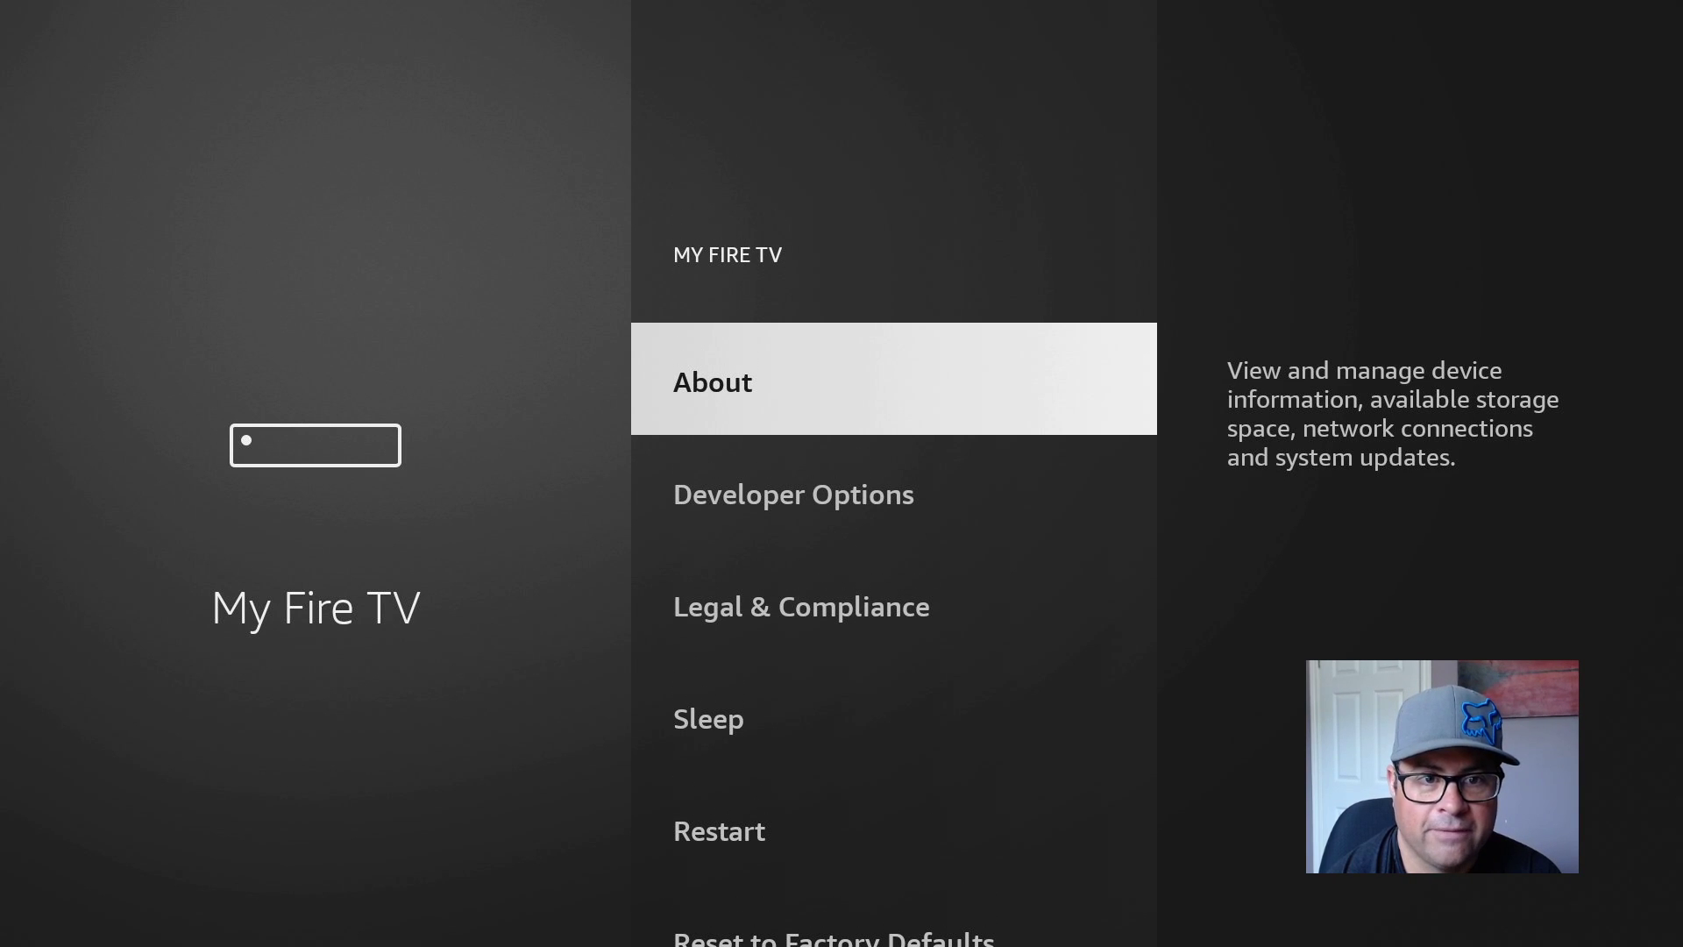
{"action": "key", "text": "Return"}
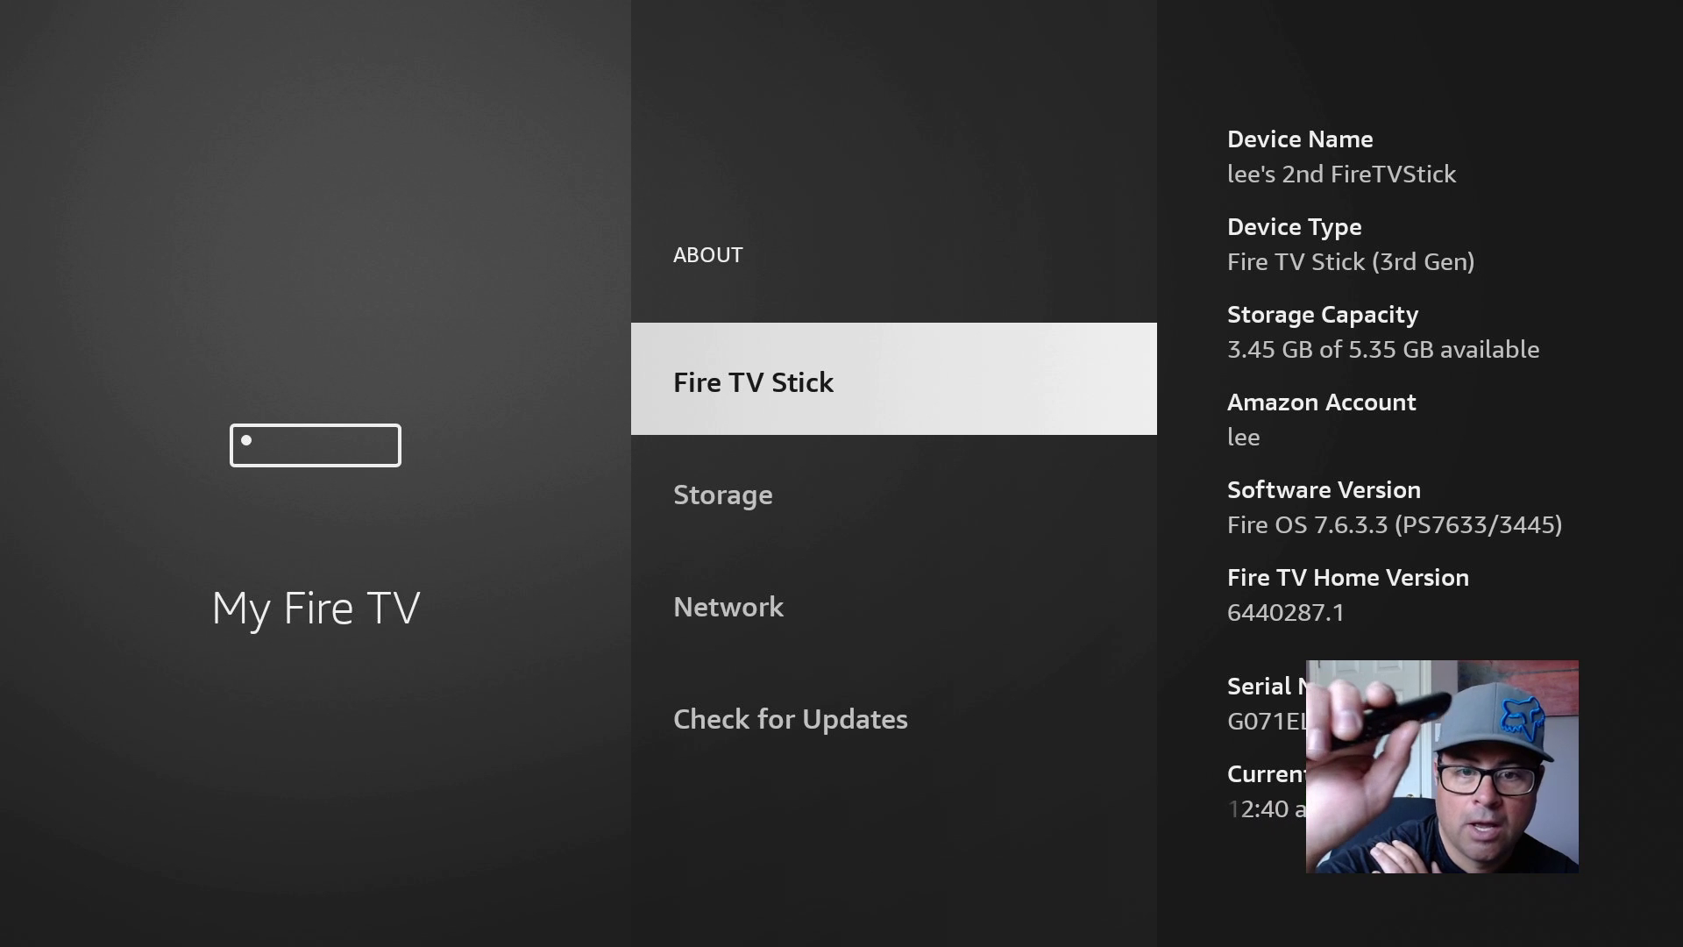
{"action": "key", "text": "Return"}
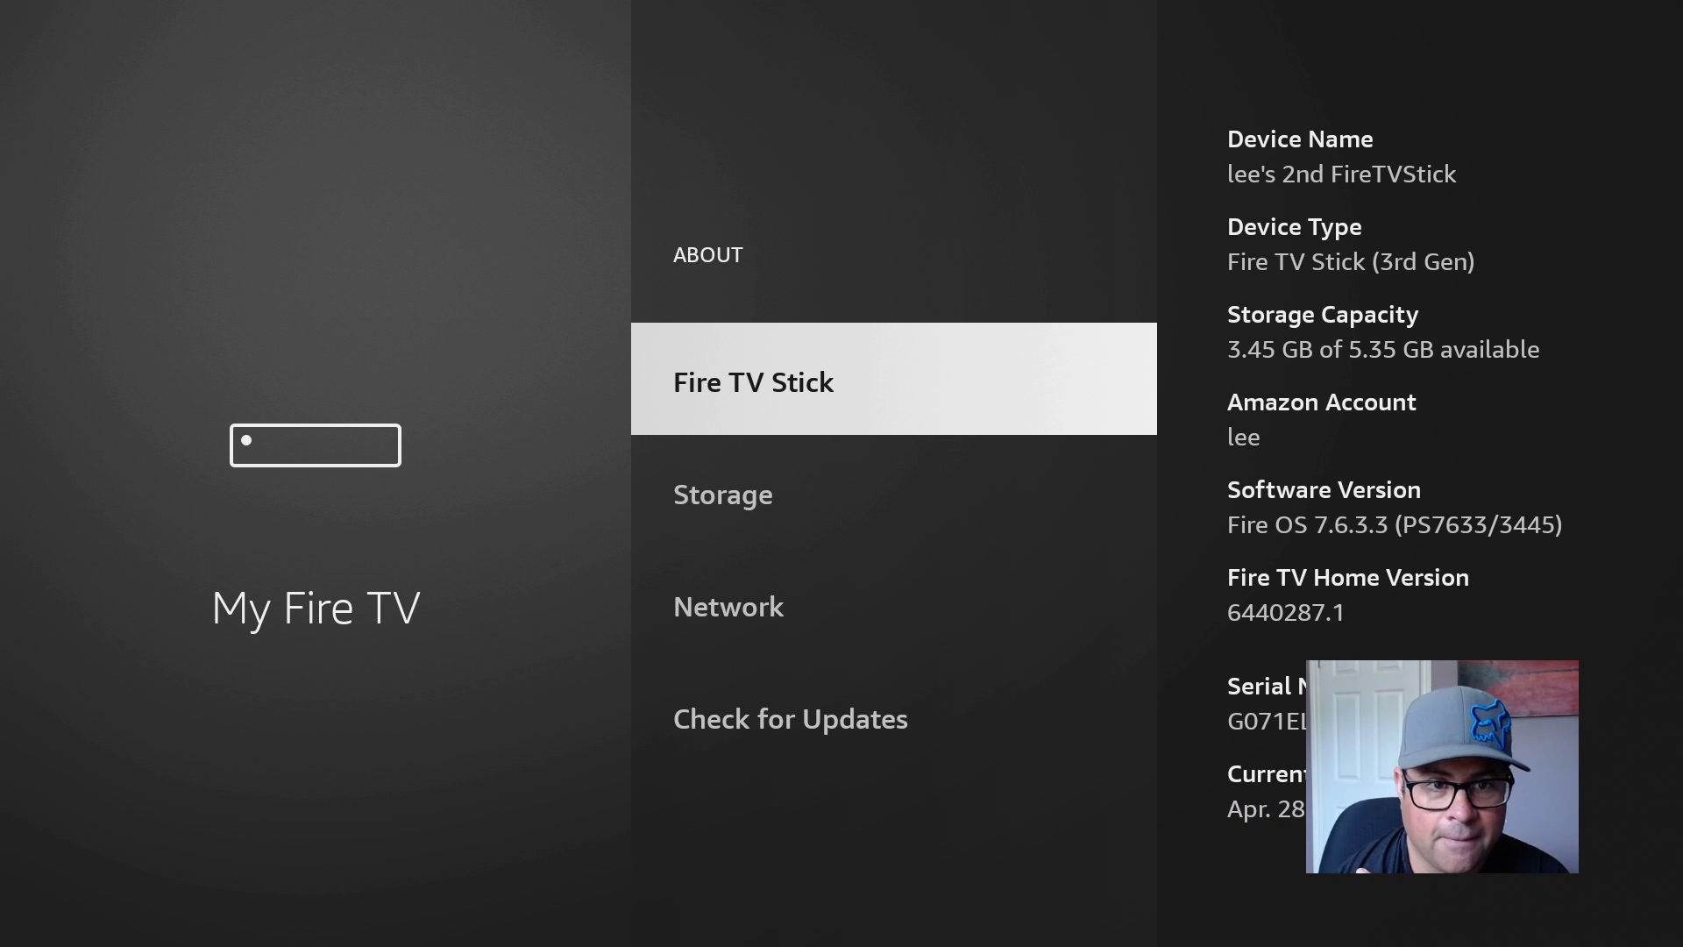
{"action": "key", "text": "Escape"}
{"action": "key", "text": "Down"}
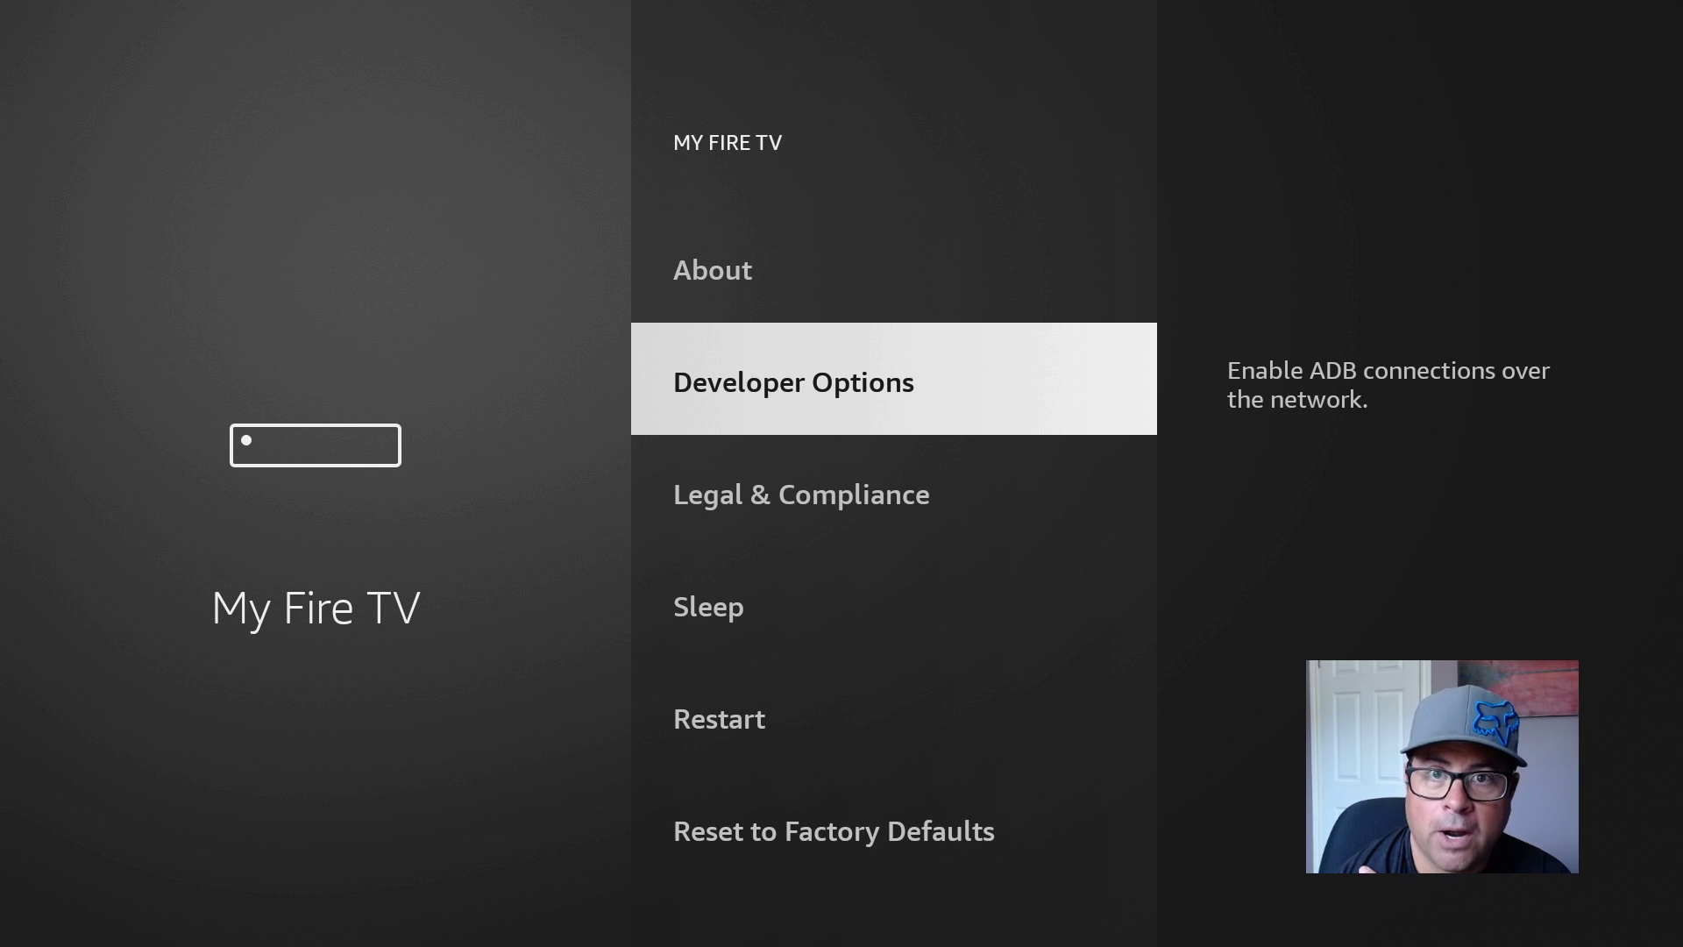
Turn on ADB Debugging, allow Downloader to install unknown apps, and return Home
{"action": "key", "text": "Return"}
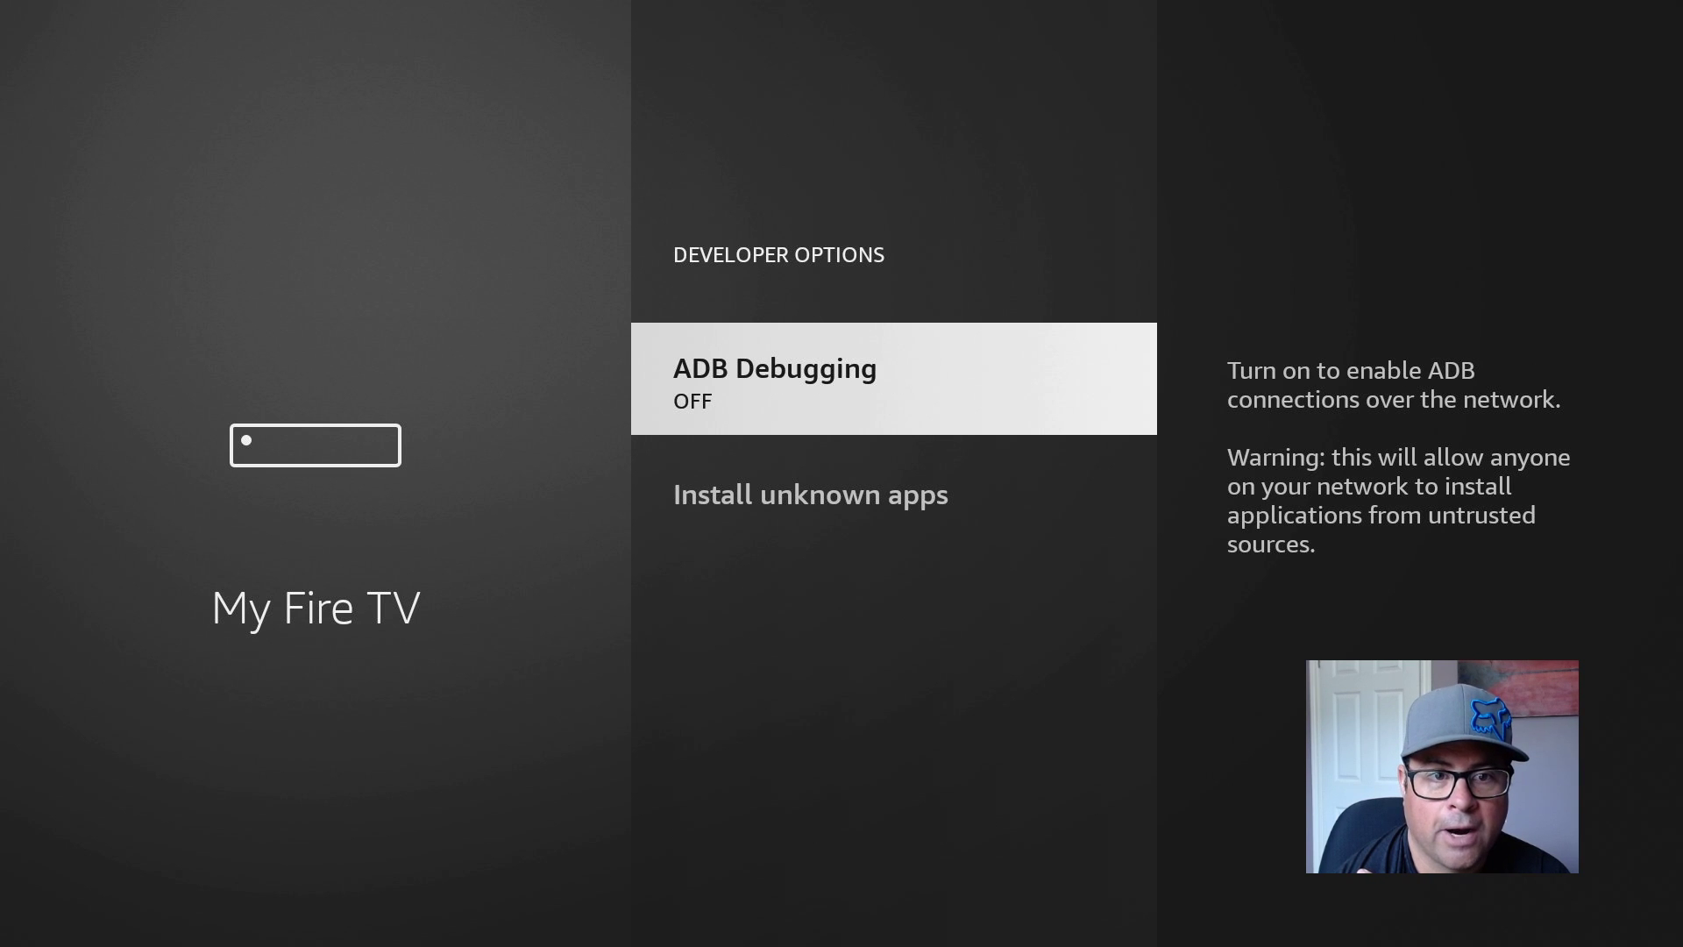
{"action": "key", "text": "Return"}
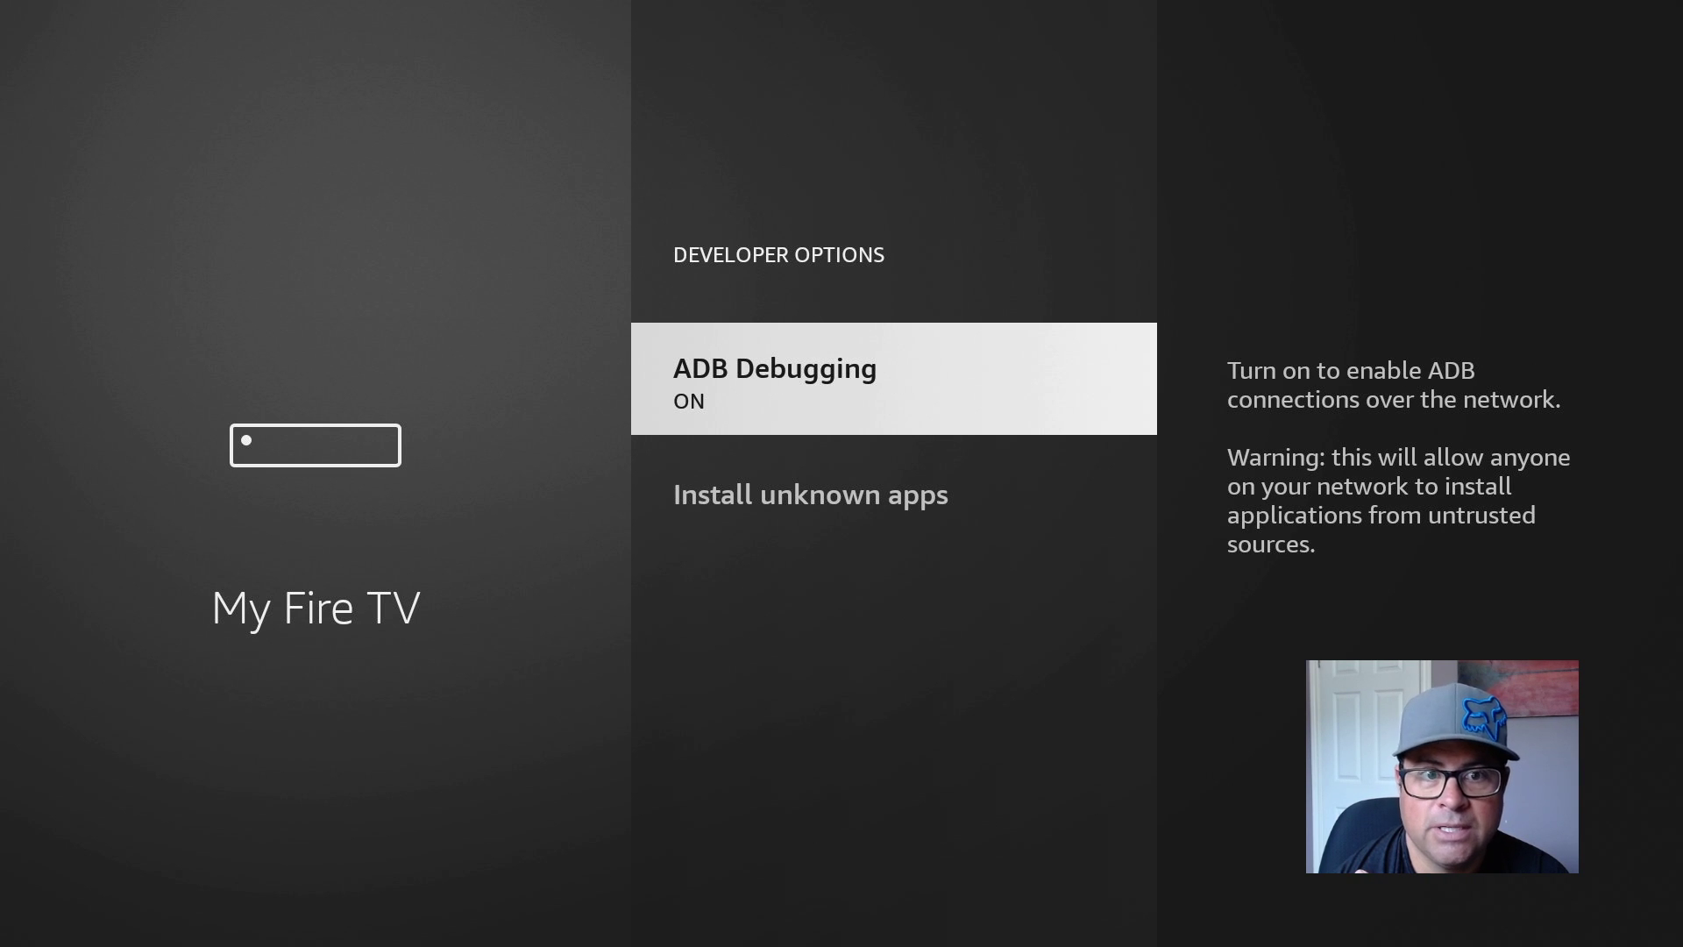
{"action": "key", "text": "Down"}
{"action": "key", "text": "Return"}
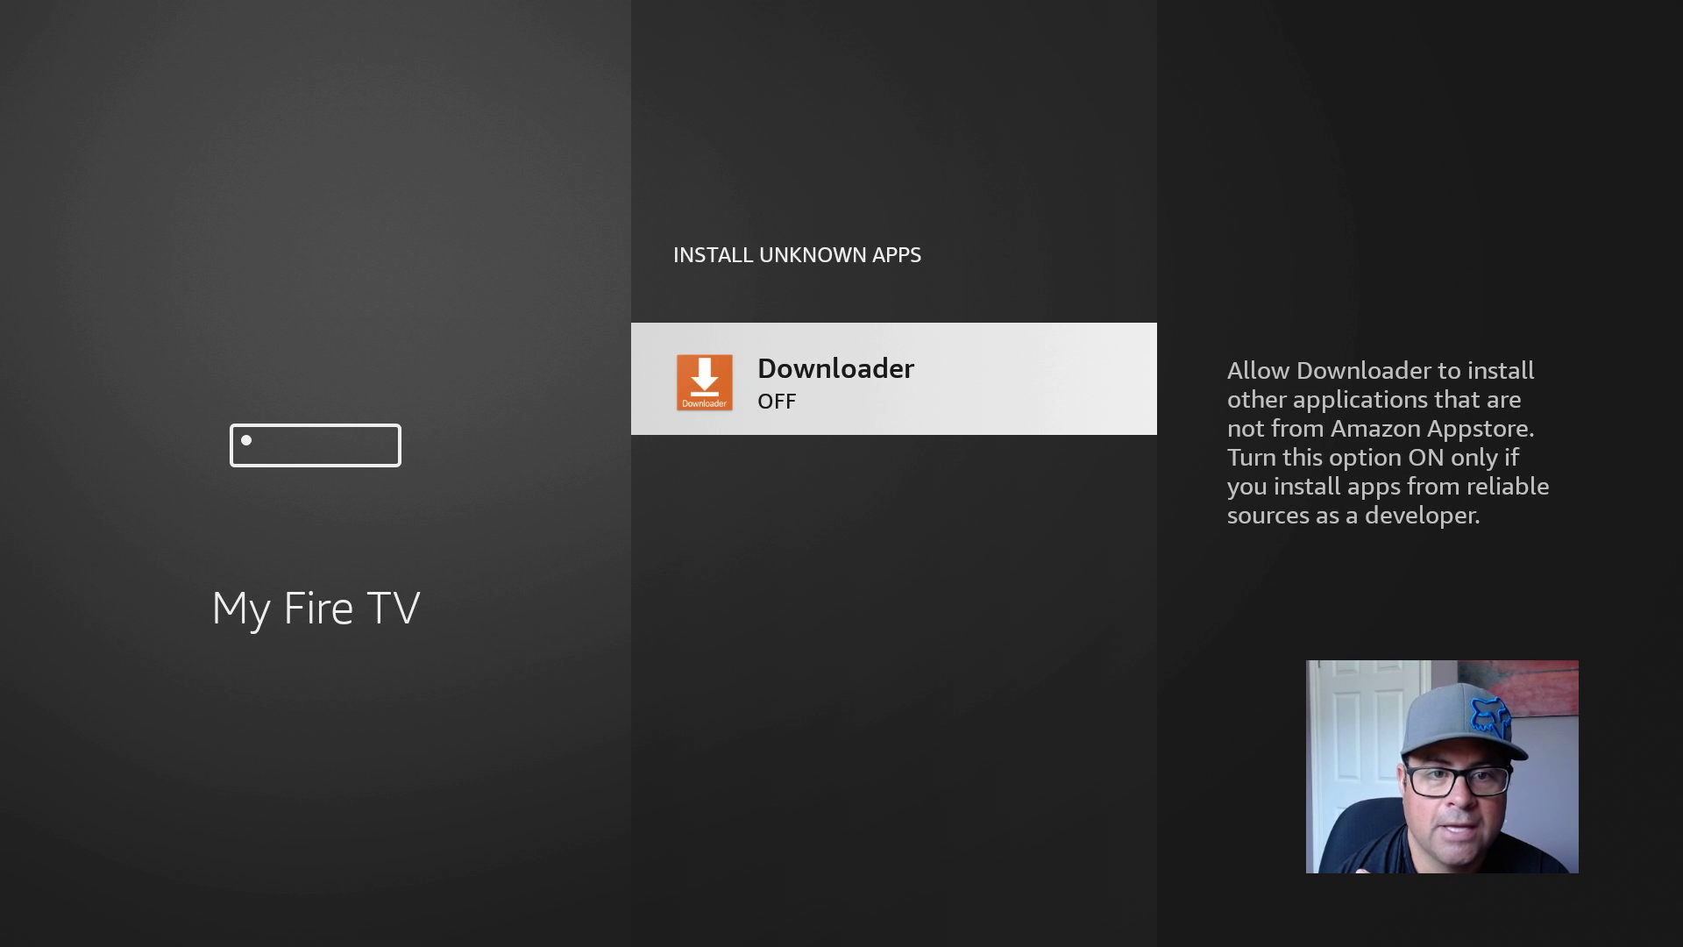
{"action": "key", "text": "Return"}
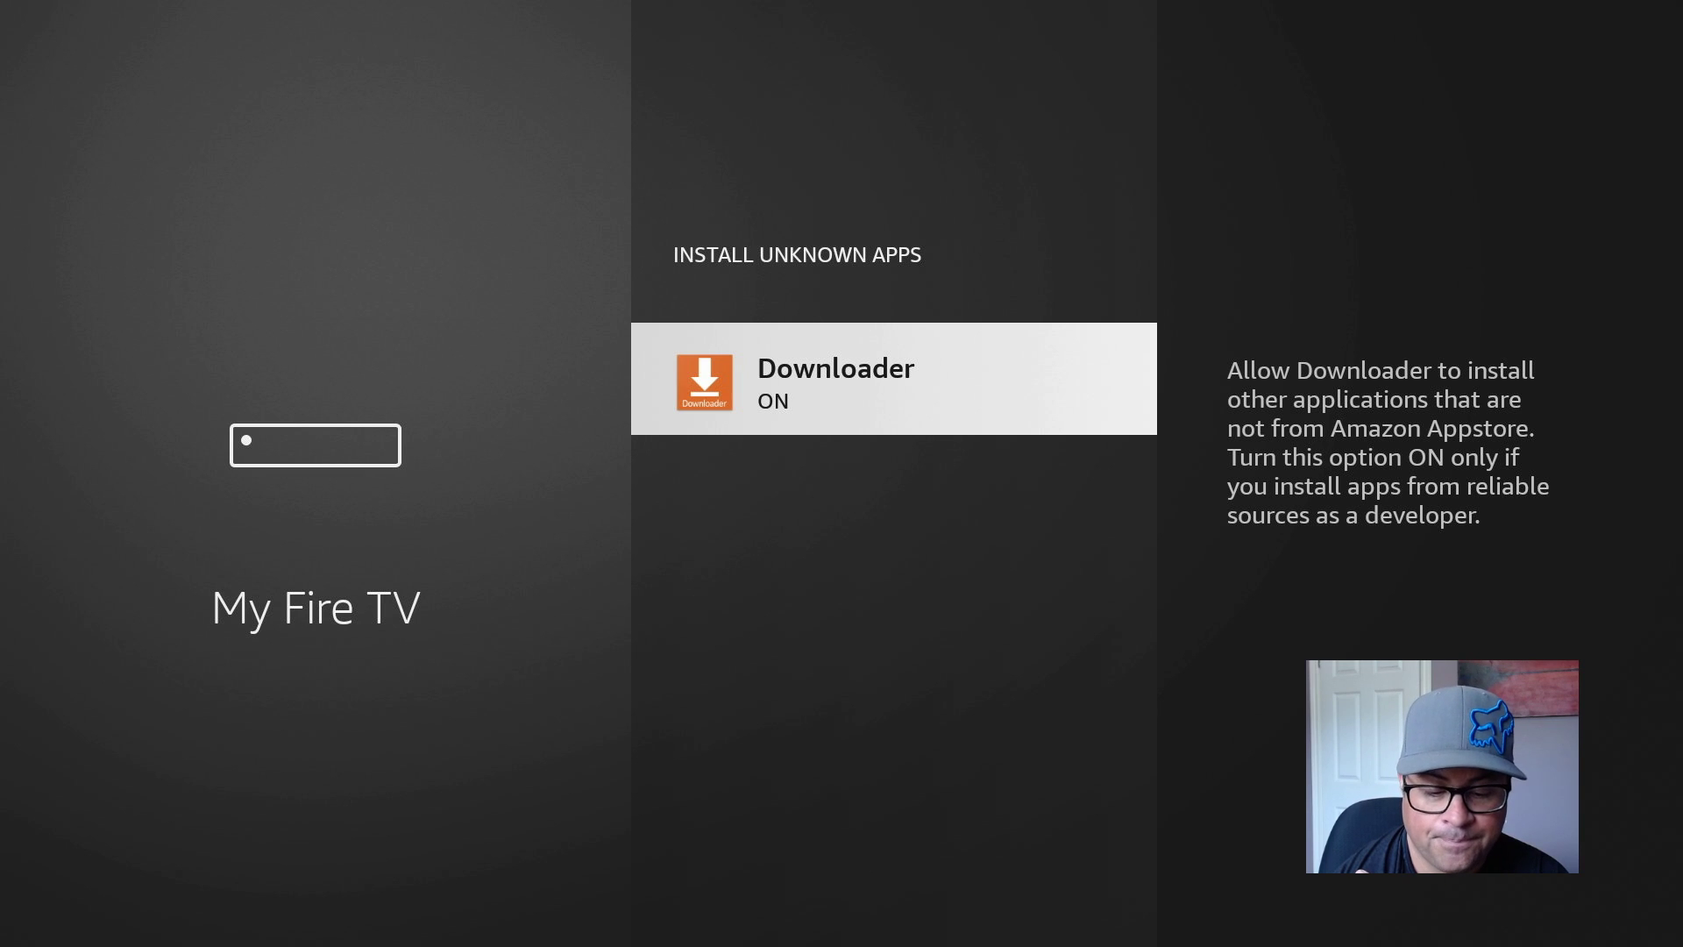
{"action": "key", "text": "Home"}
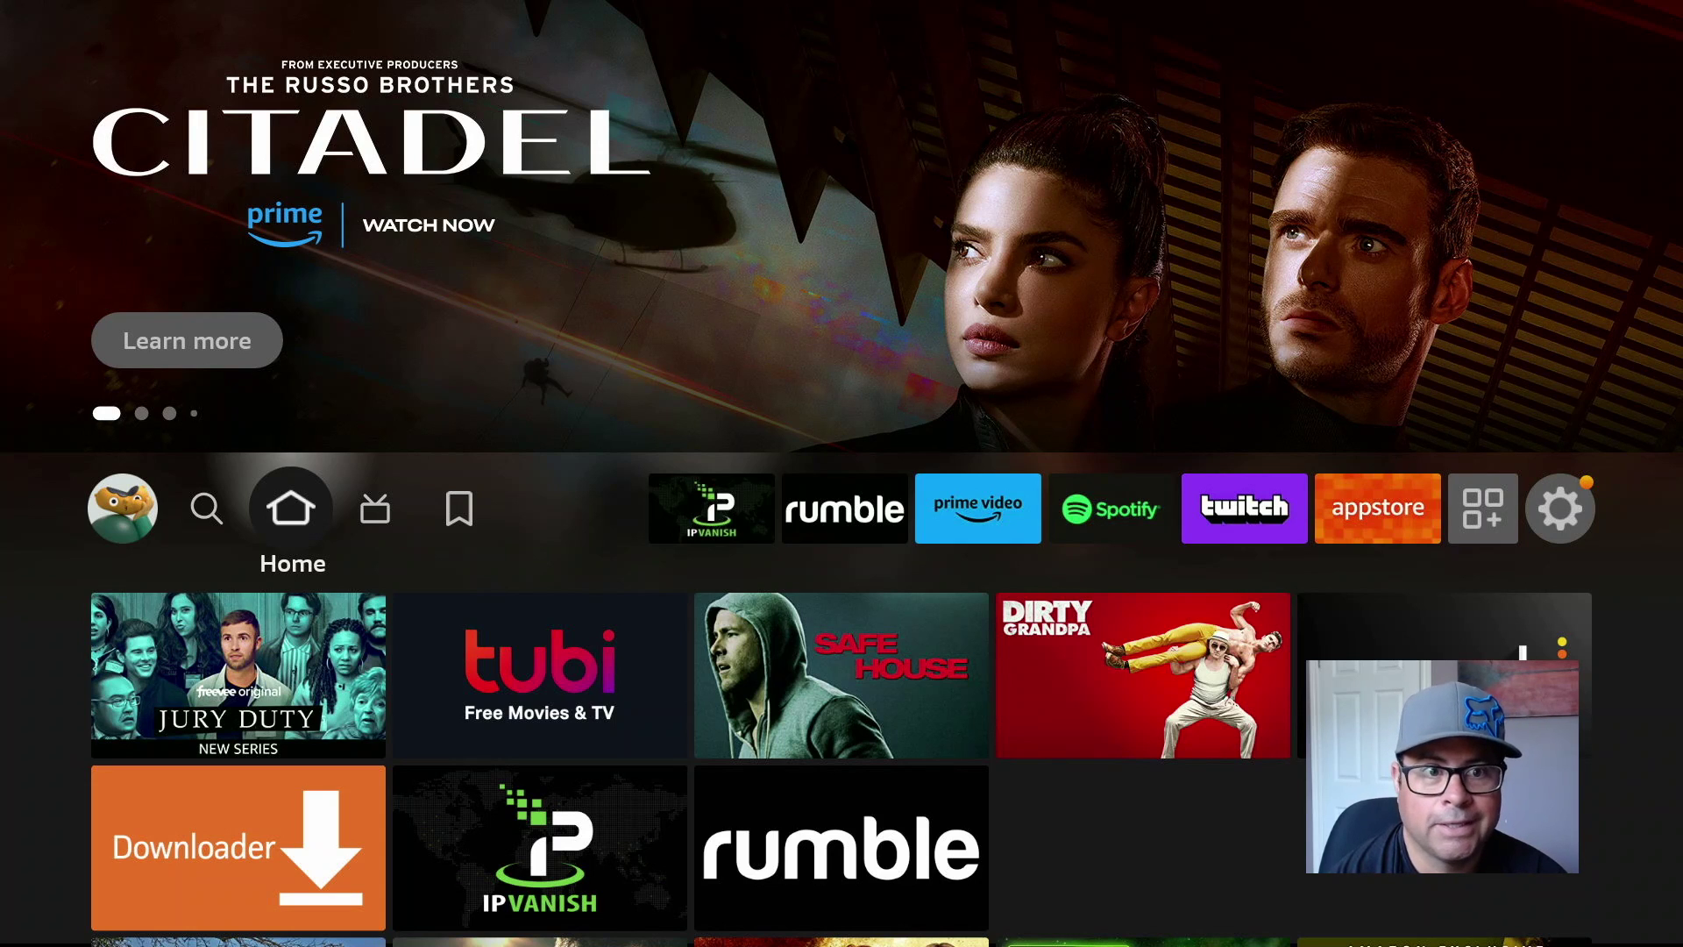
Move Downloader to the front of Your Apps & Games, ahead of IPVanish
{"action": "key", "text": "Right"}
{"action": "key", "text": "Right"}
{"action": "key", "text": "Right"}
{"action": "key", "text": "Right"}
{"action": "key", "text": "Right"}
{"action": "key", "text": "Right"}
{"action": "key", "text": "Right"}
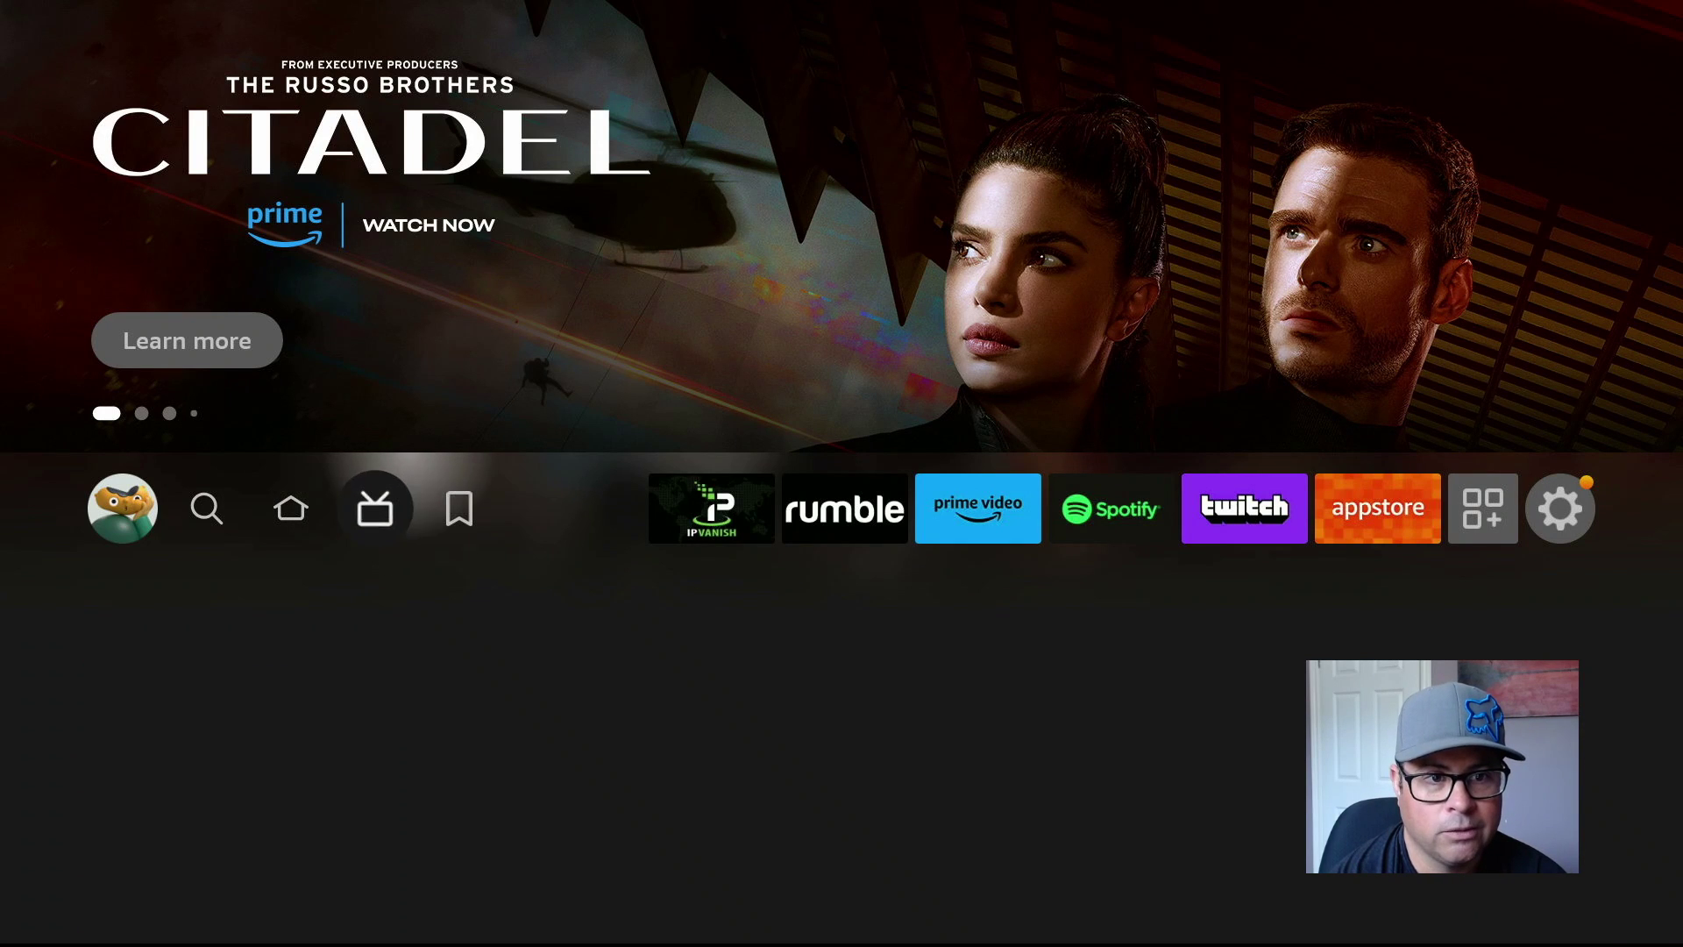
{"action": "key", "text": "Right"}
{"action": "key", "text": "Right"}
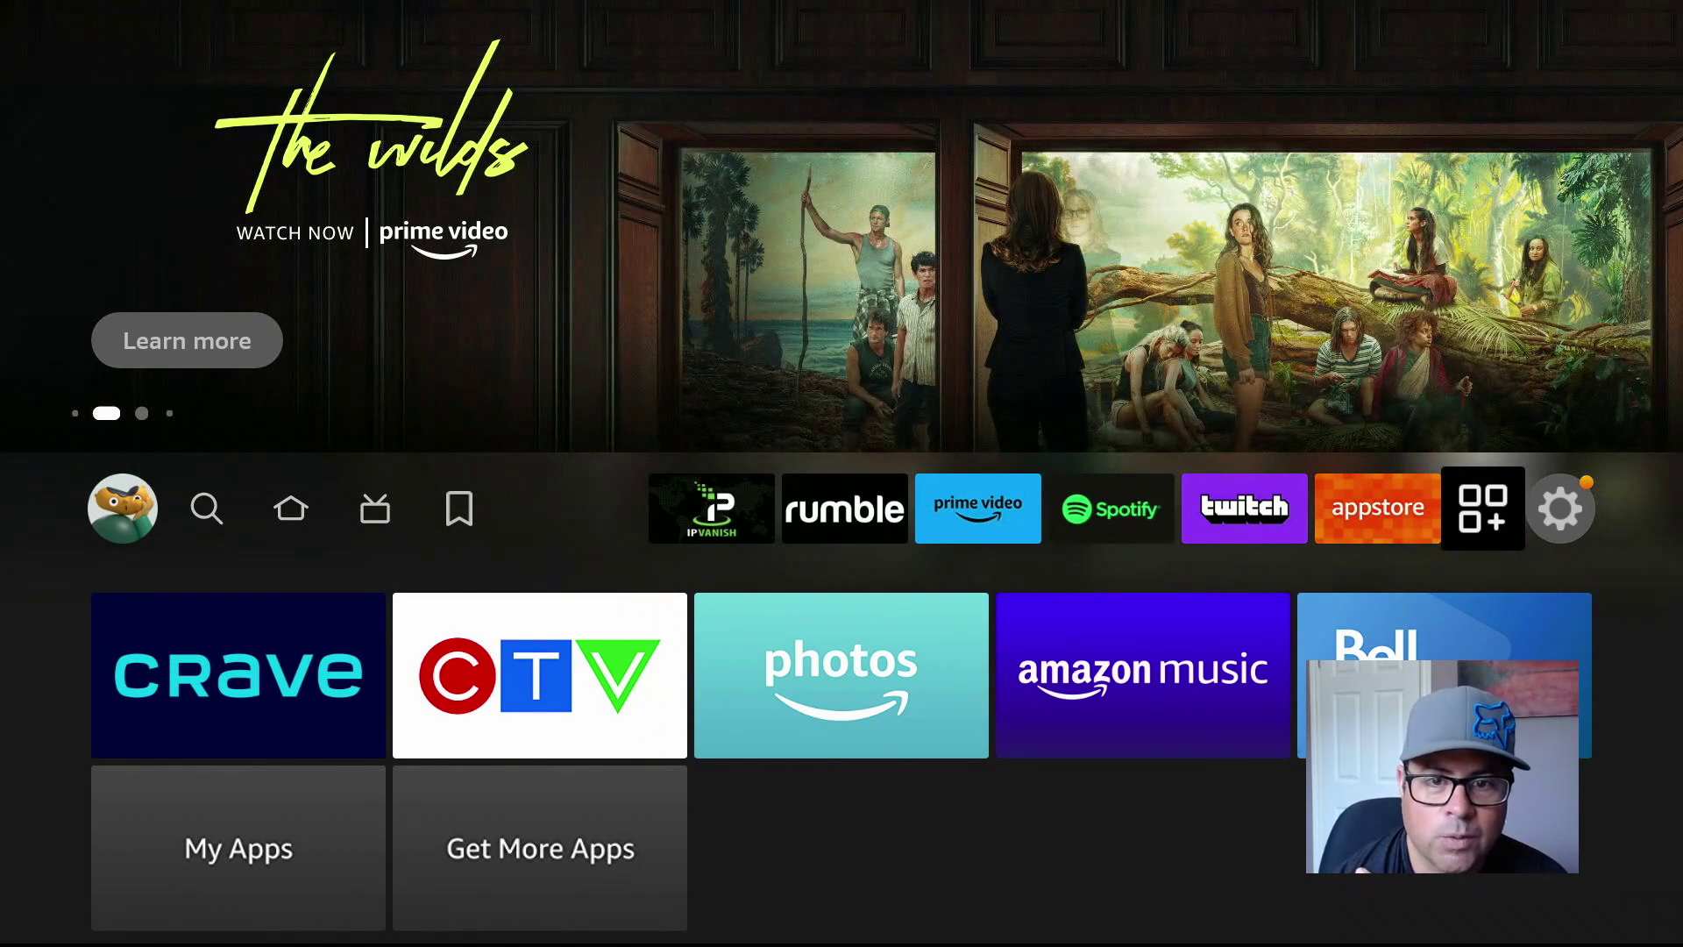
{"action": "key", "text": "Return"}
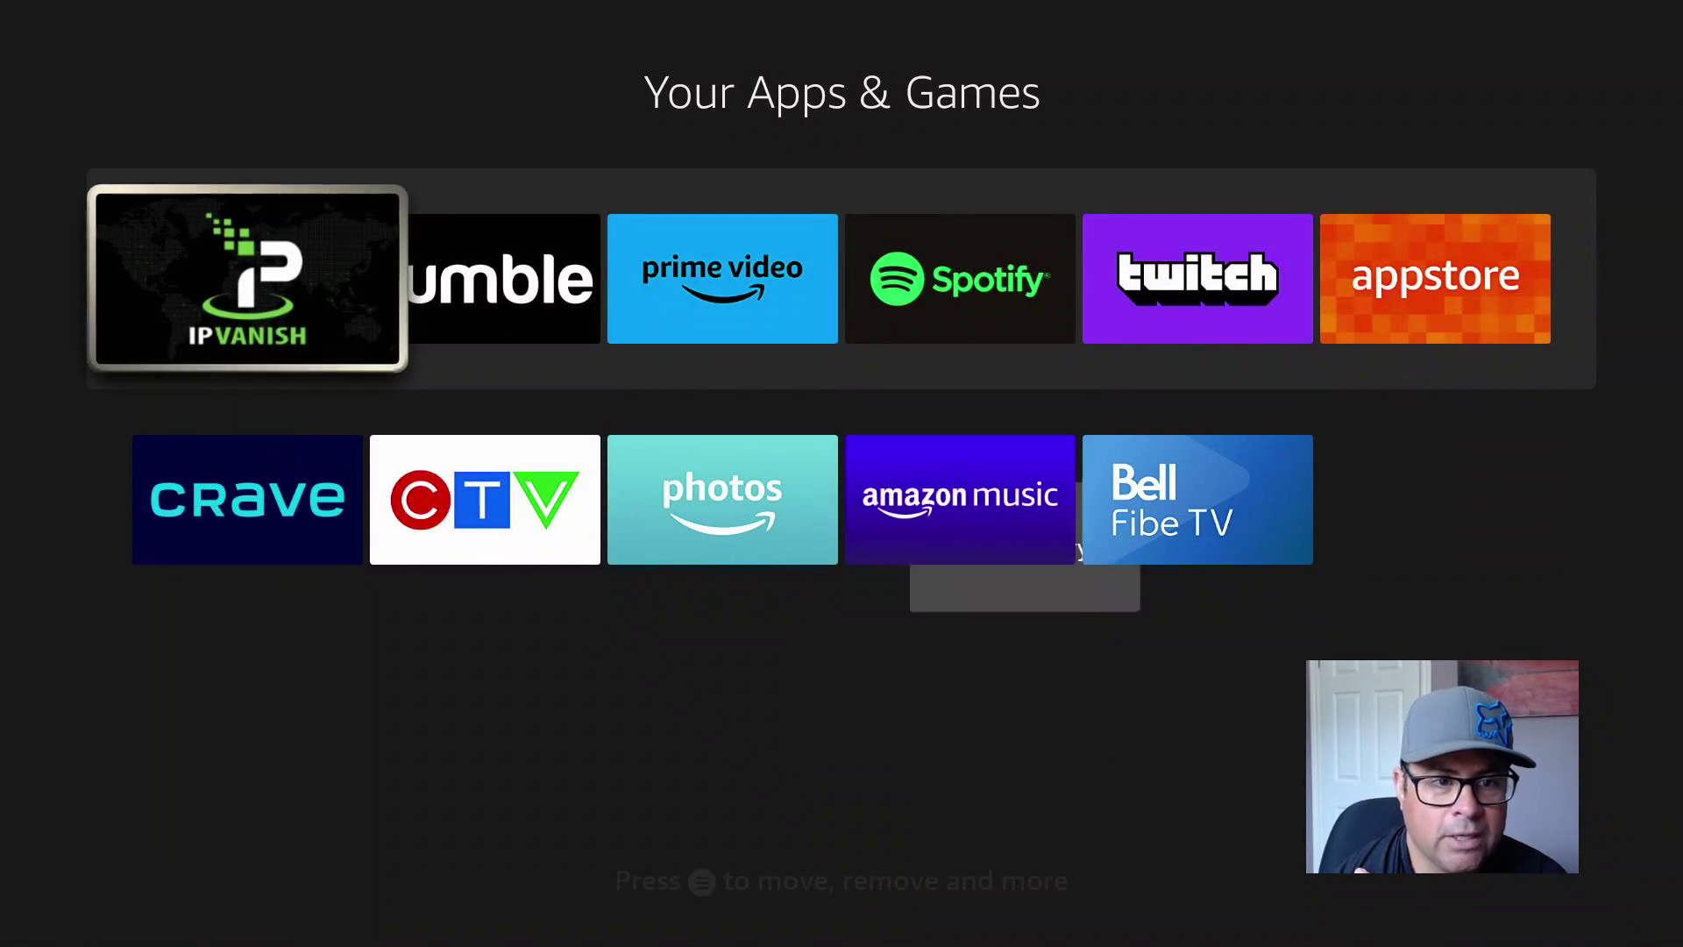
{"action": "key", "text": "Right"}
{"action": "key", "text": "Right"}
{"action": "key", "text": "Right"}
{"action": "key", "text": "Right"}
{"action": "key", "text": "Right"}
{"action": "key", "text": "Down"}
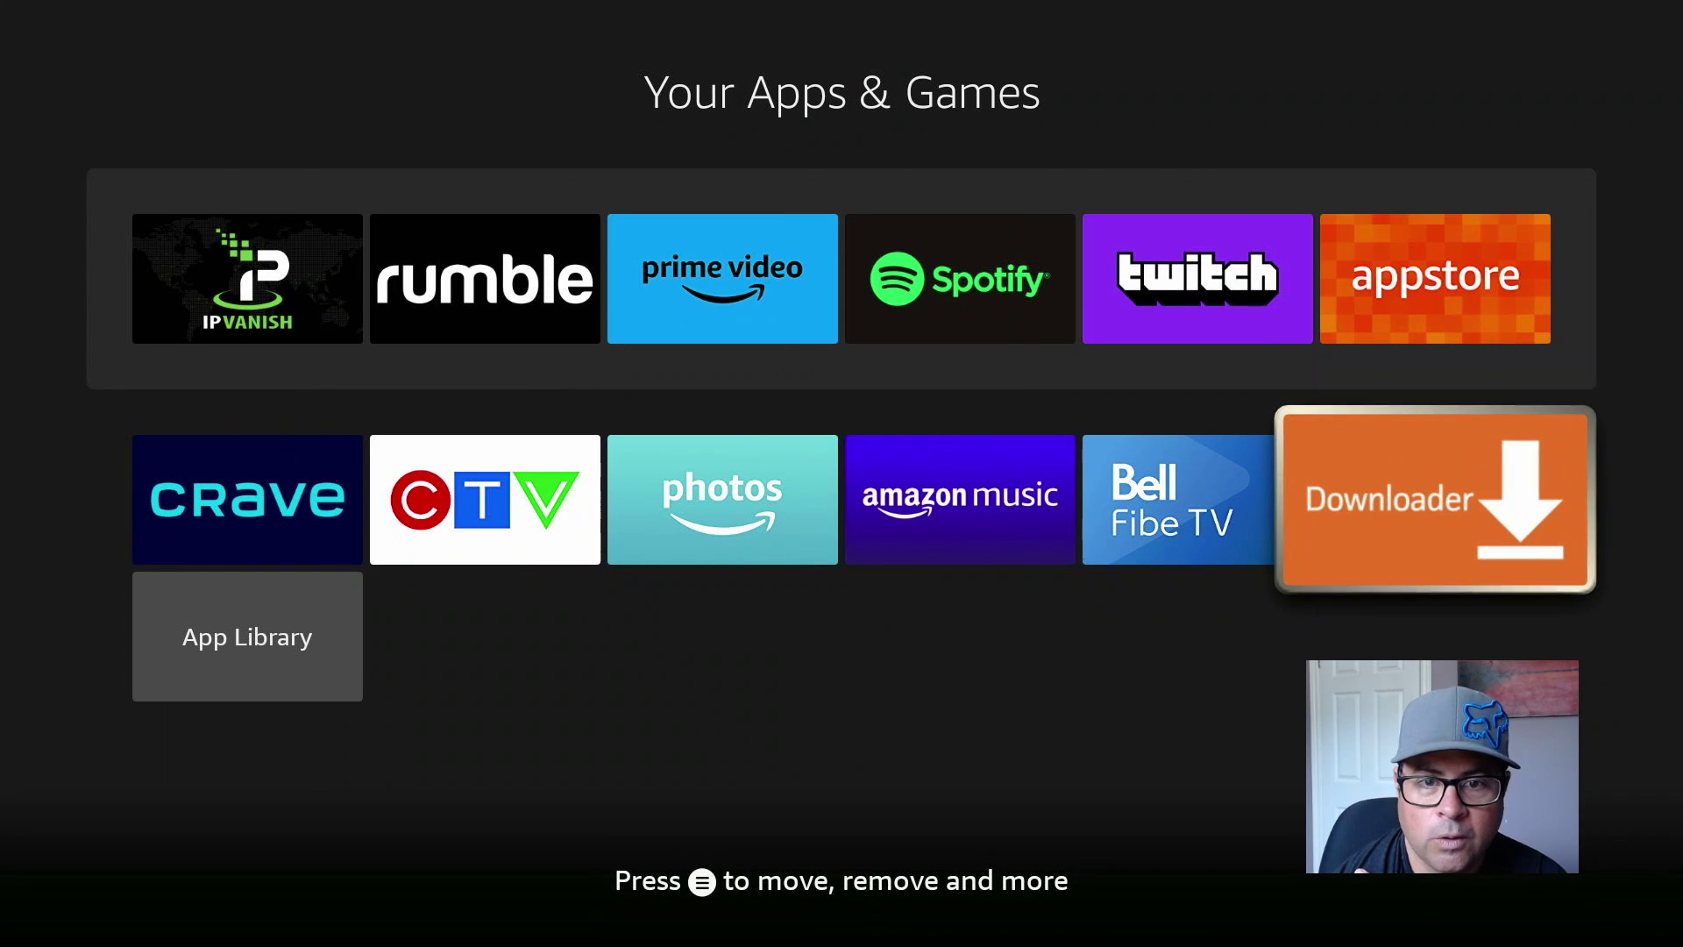
{"action": "key", "text": "Menu"}
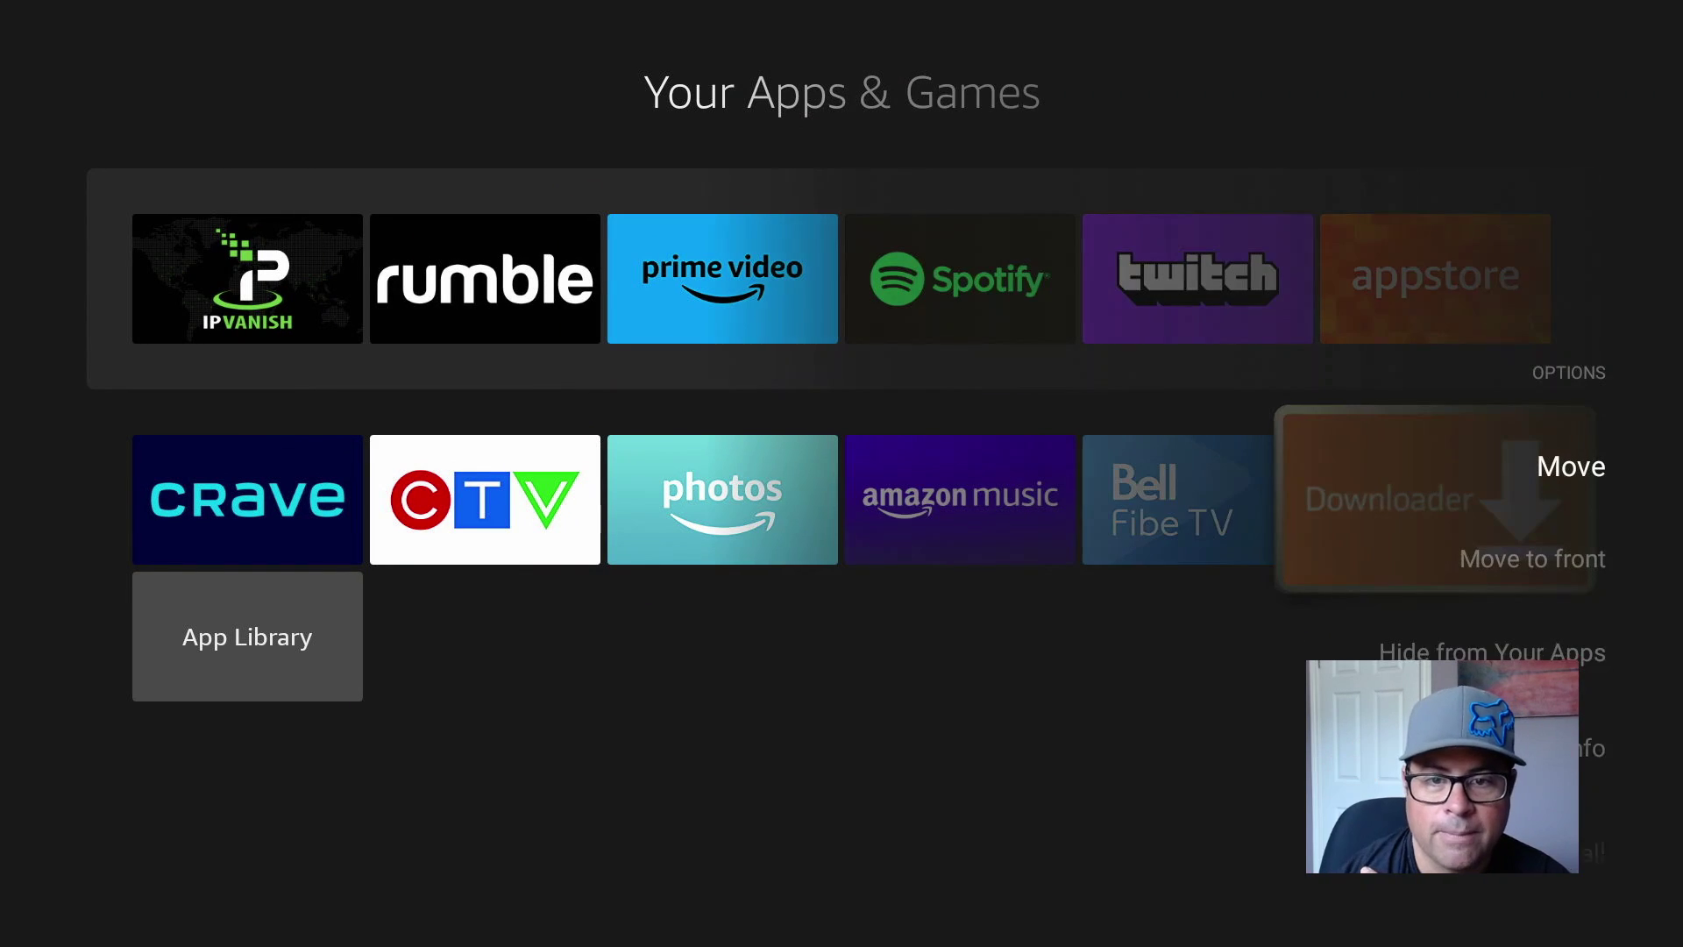
{"action": "key", "text": "Down"}
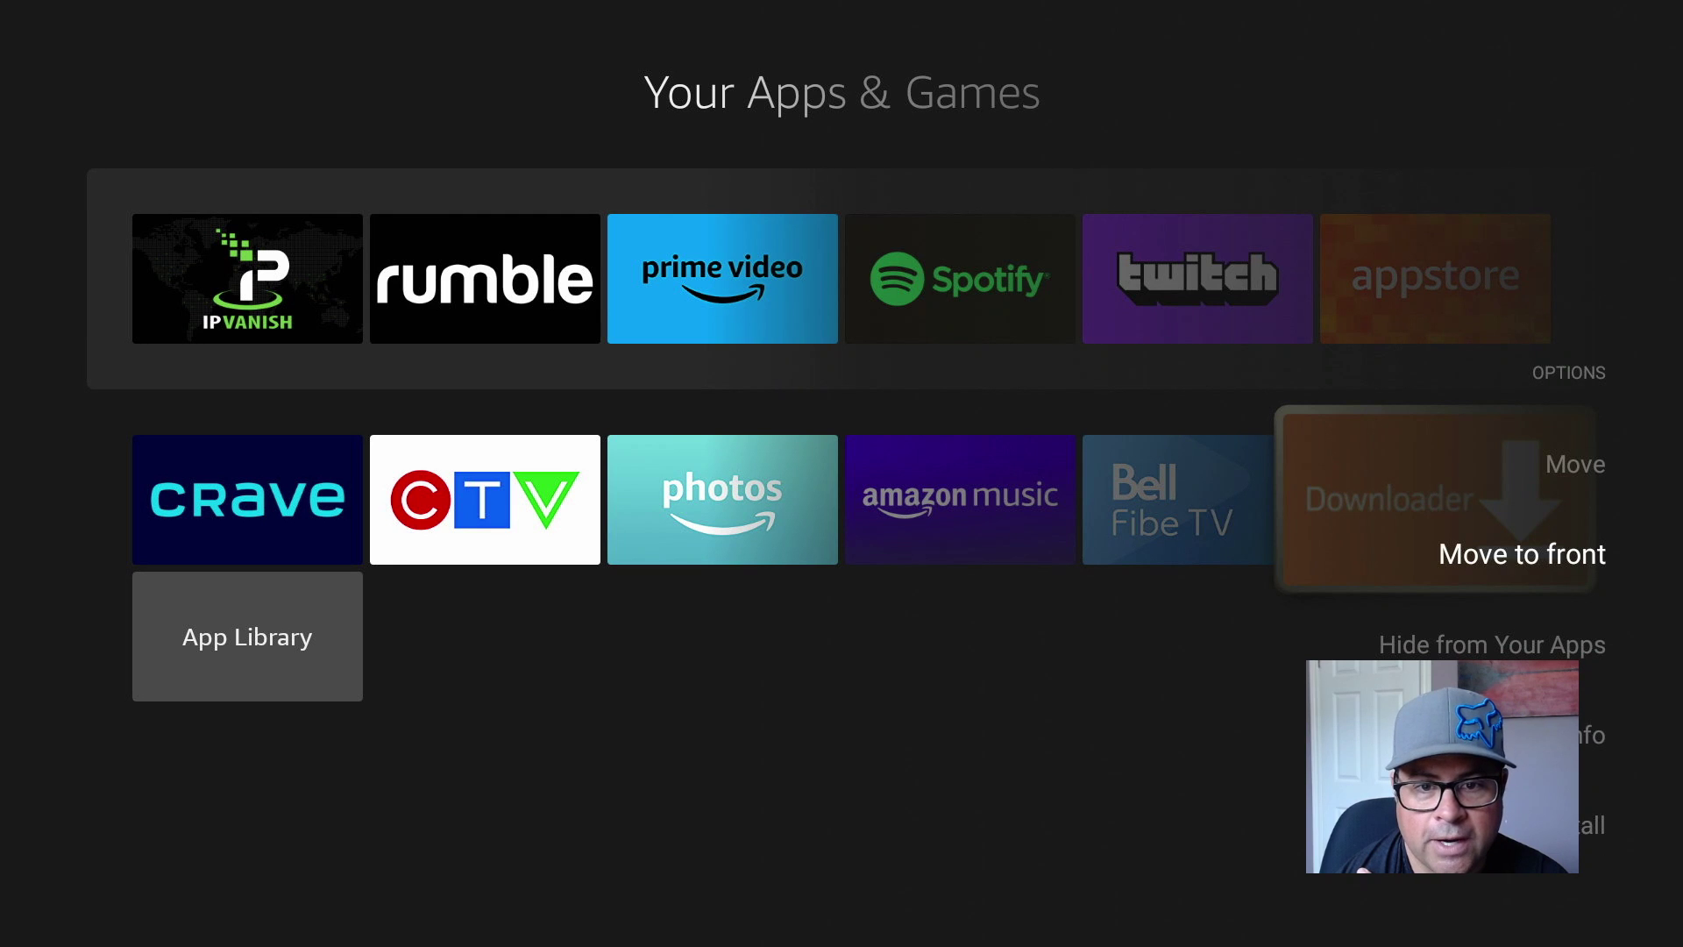
{"action": "key", "text": "Return"}
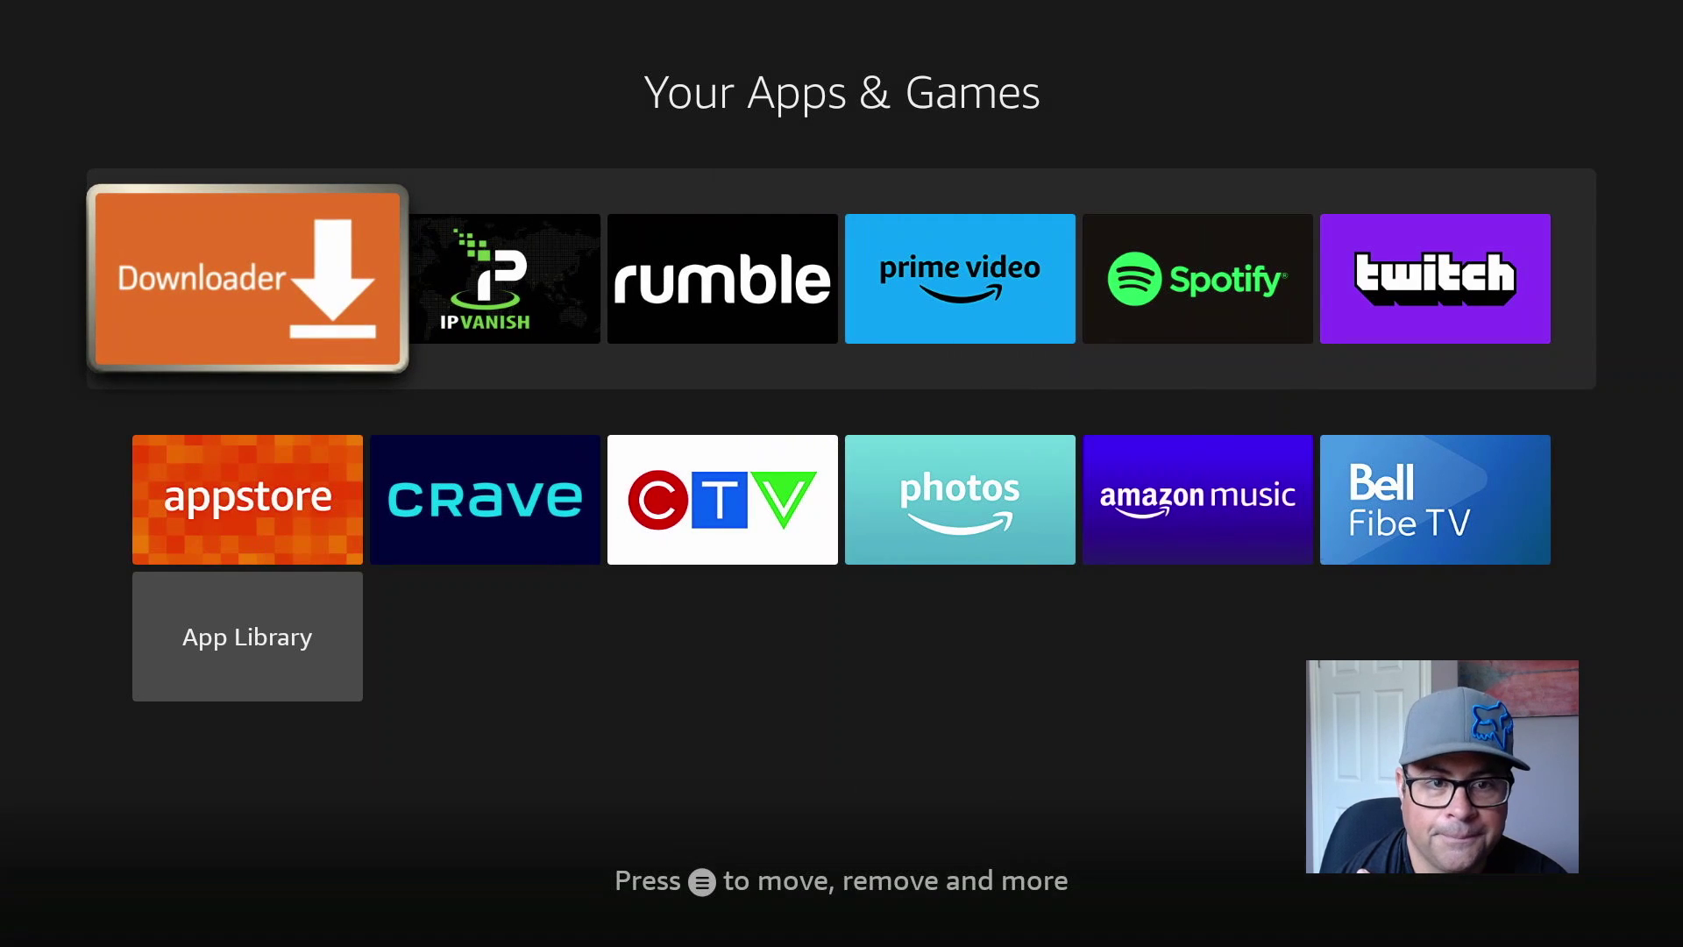
Launch IPVanish VPN from the home row, showing its United States connection
{"action": "key", "text": "Home"}
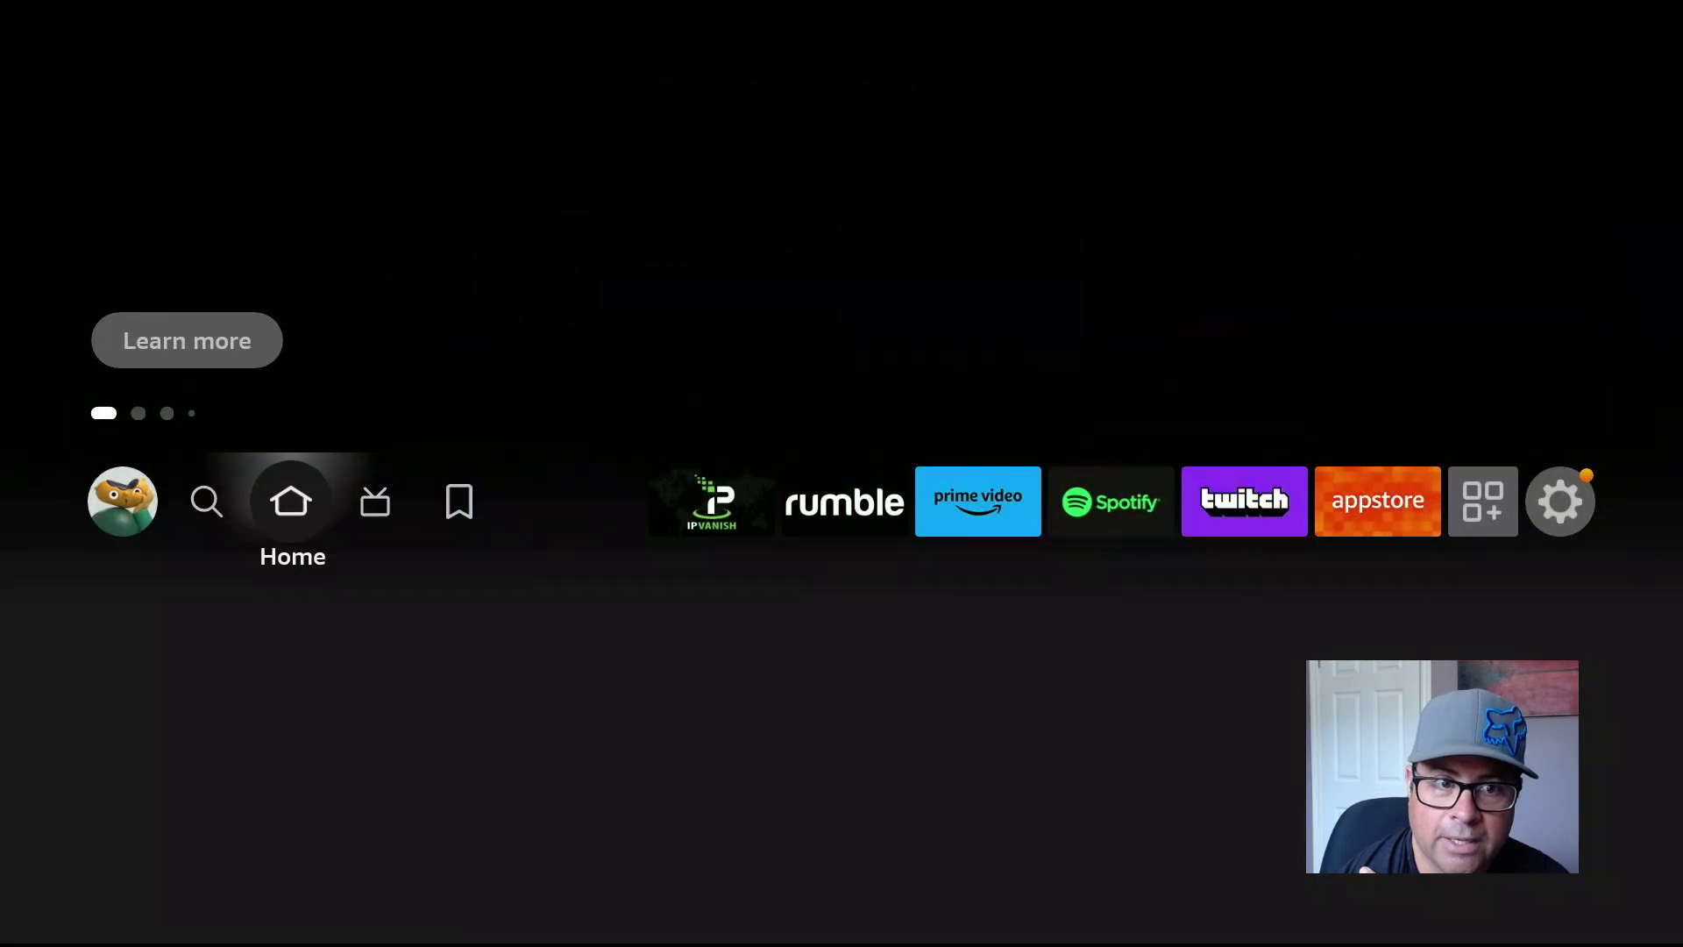
{"action": "key", "text": "Right"}
{"action": "key", "text": "Right"}
{"action": "key", "text": "Right"}
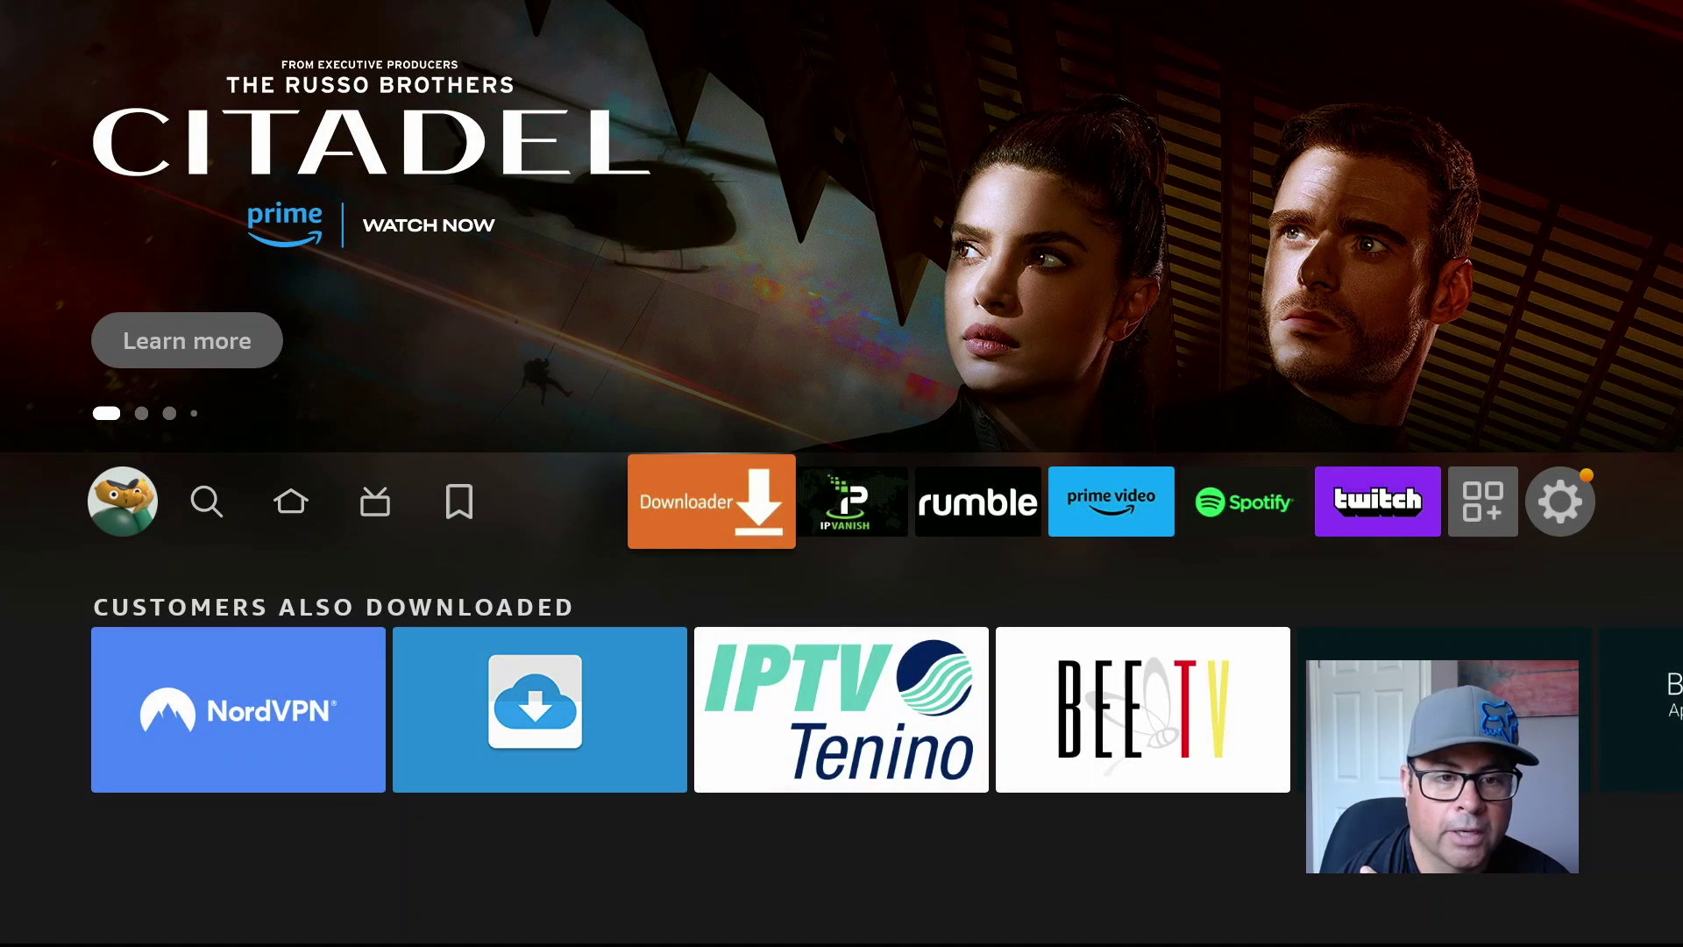
{"action": "key", "text": "Right"}
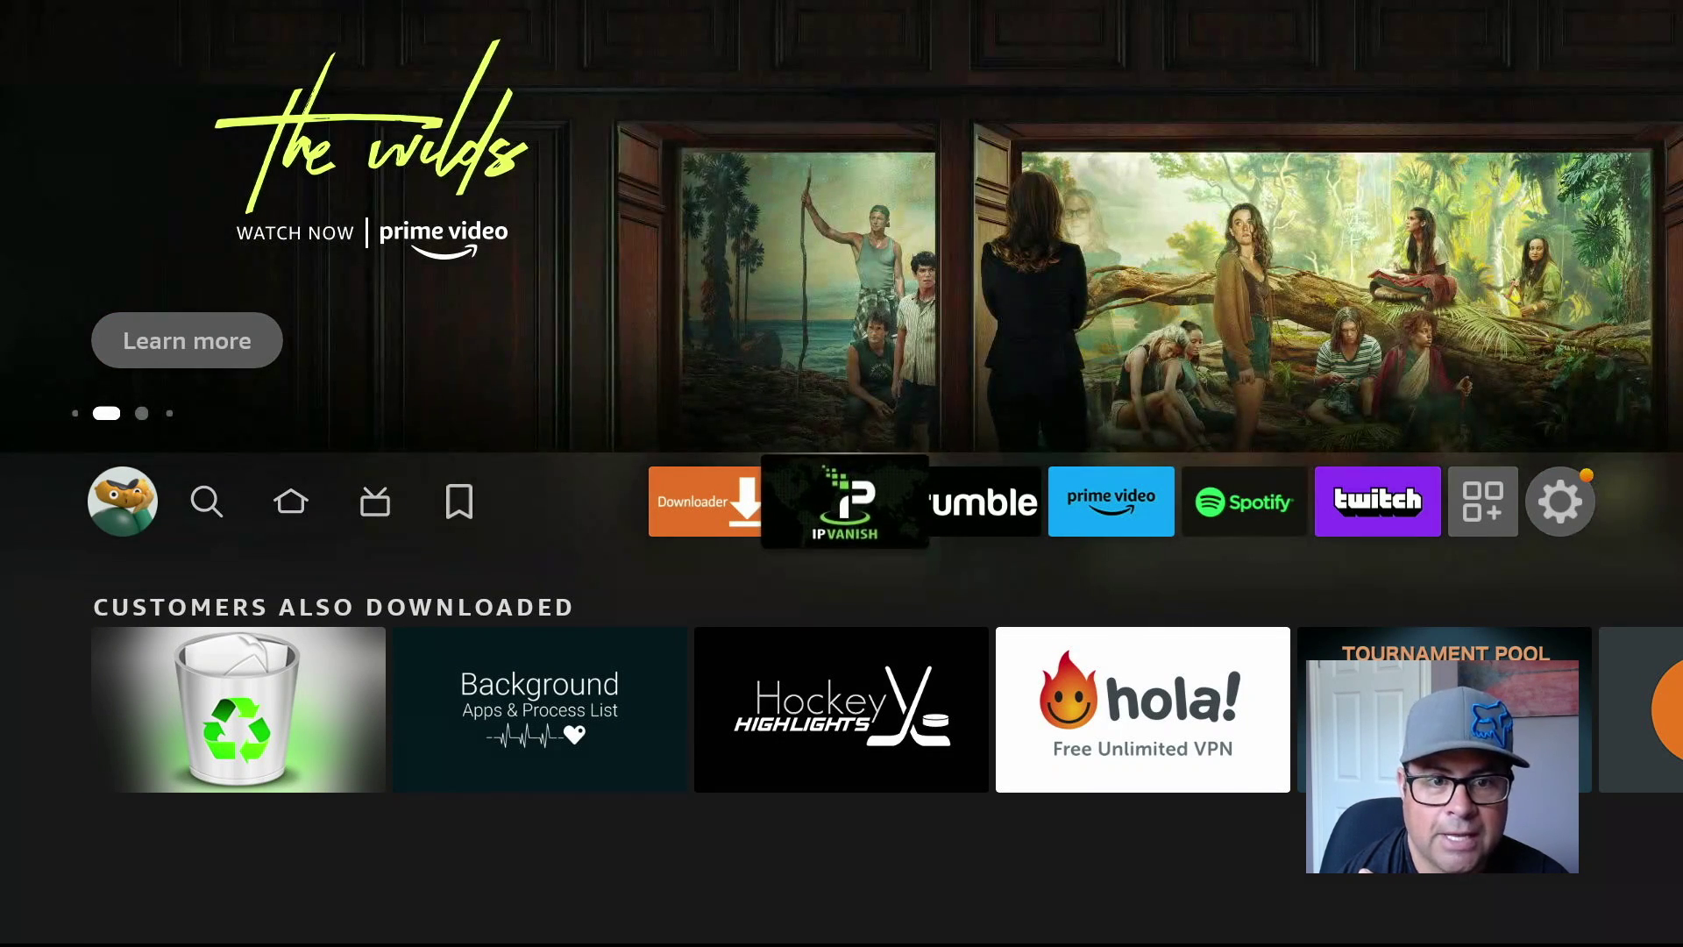
{"action": "key", "text": "Return"}
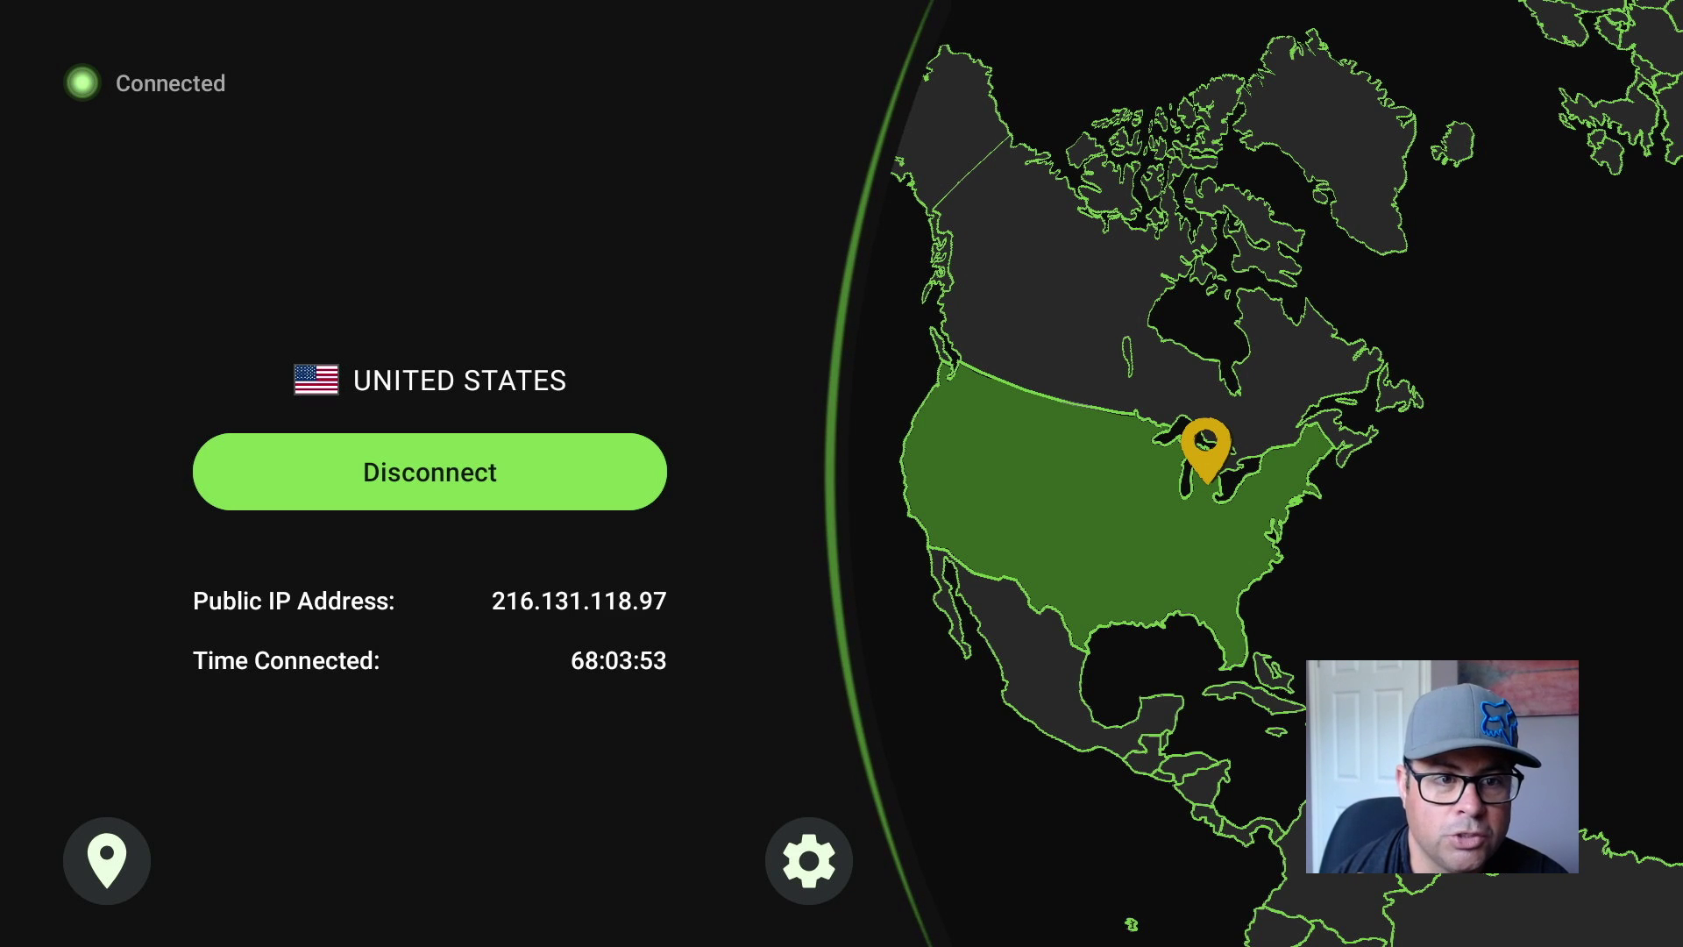
Open the IPVanish Locations screen from the bottom-left location-pin button
{"action": "left_click", "coordinate": [107, 860]}
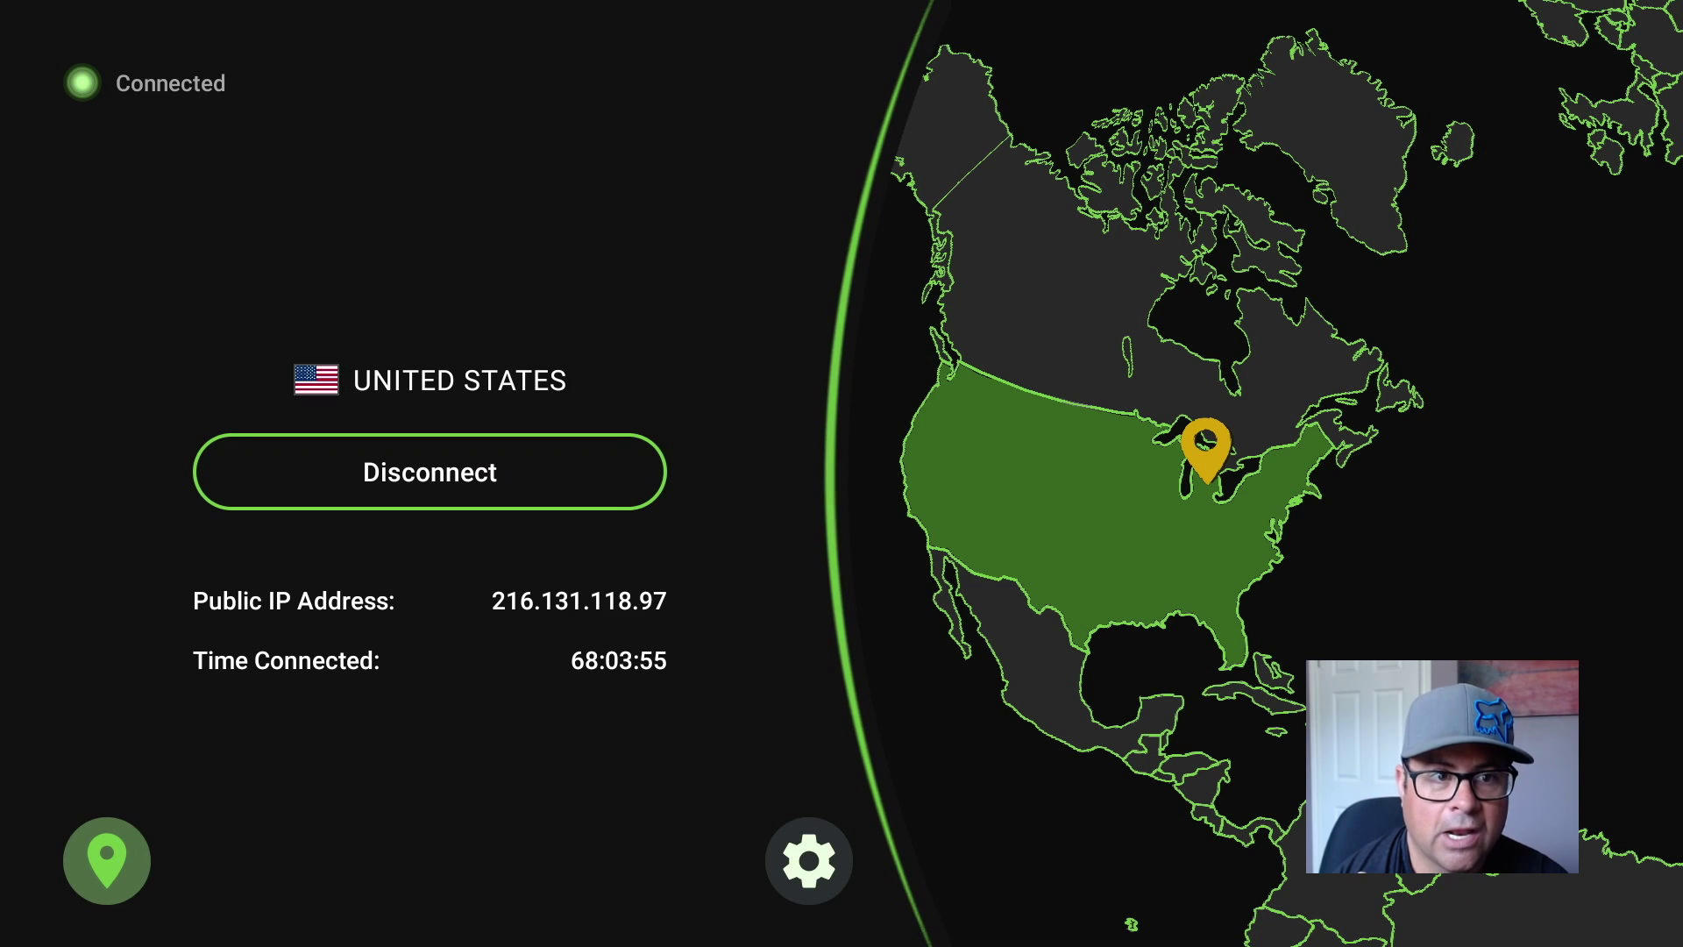
{"action": "key", "text": "Up"}
{"action": "key", "text": "Down"}
{"action": "key", "text": "Up"}
{"action": "key", "text": "Right"}
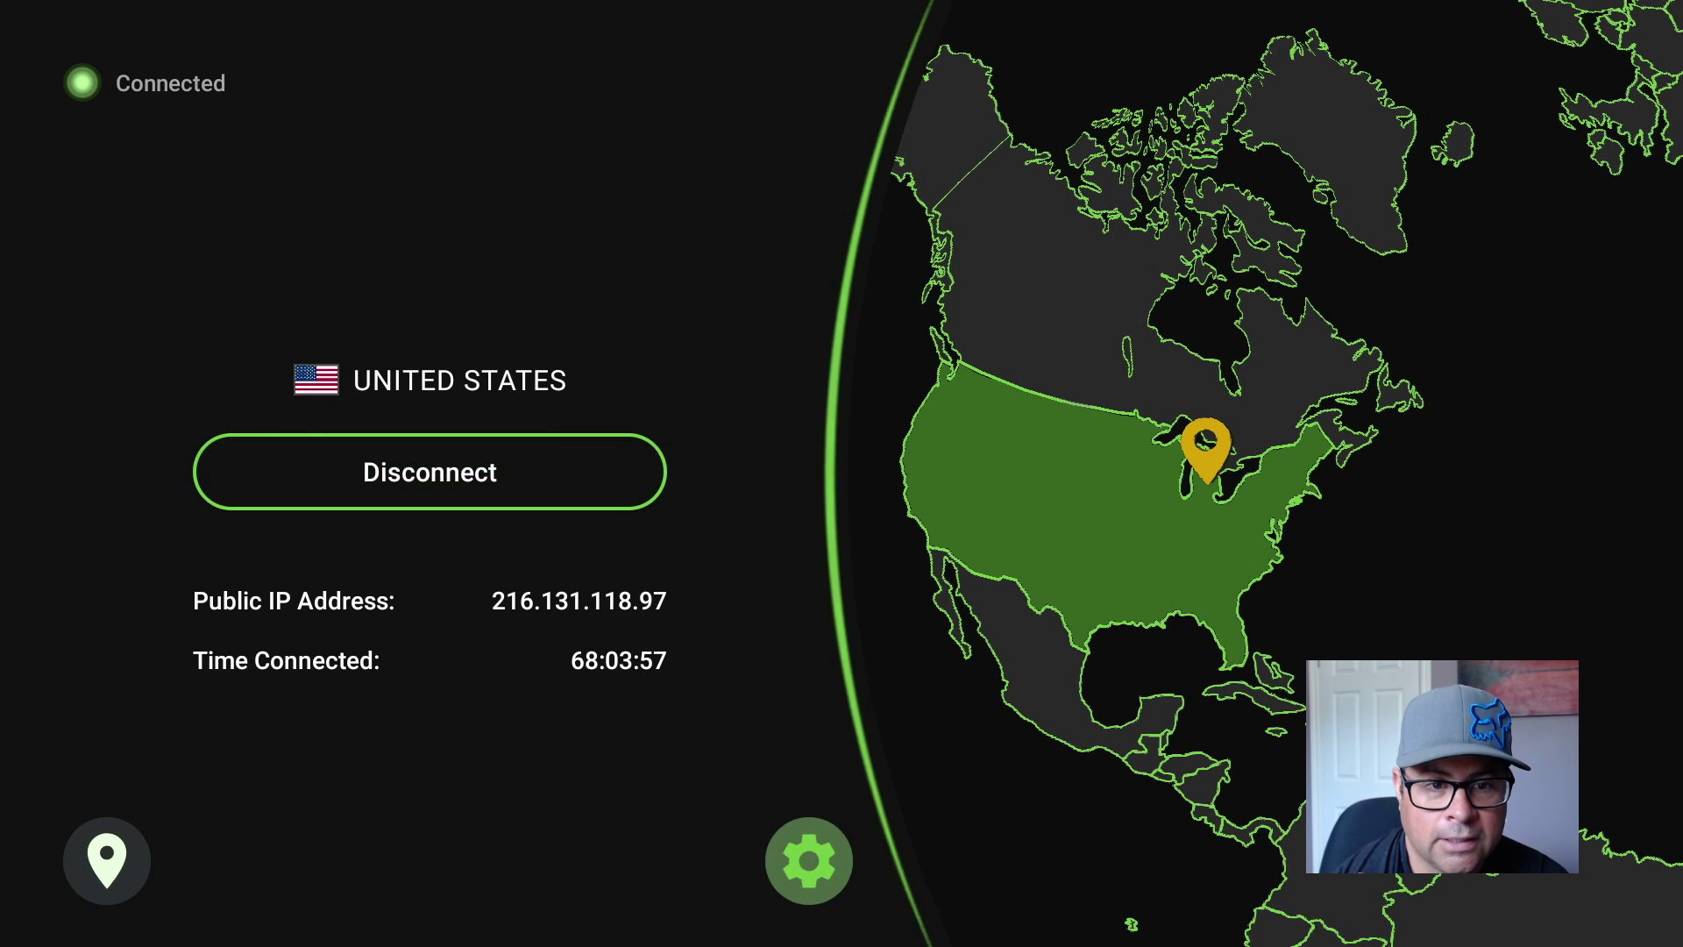
{"action": "key", "text": "Up"}
{"action": "key", "text": "Down"}
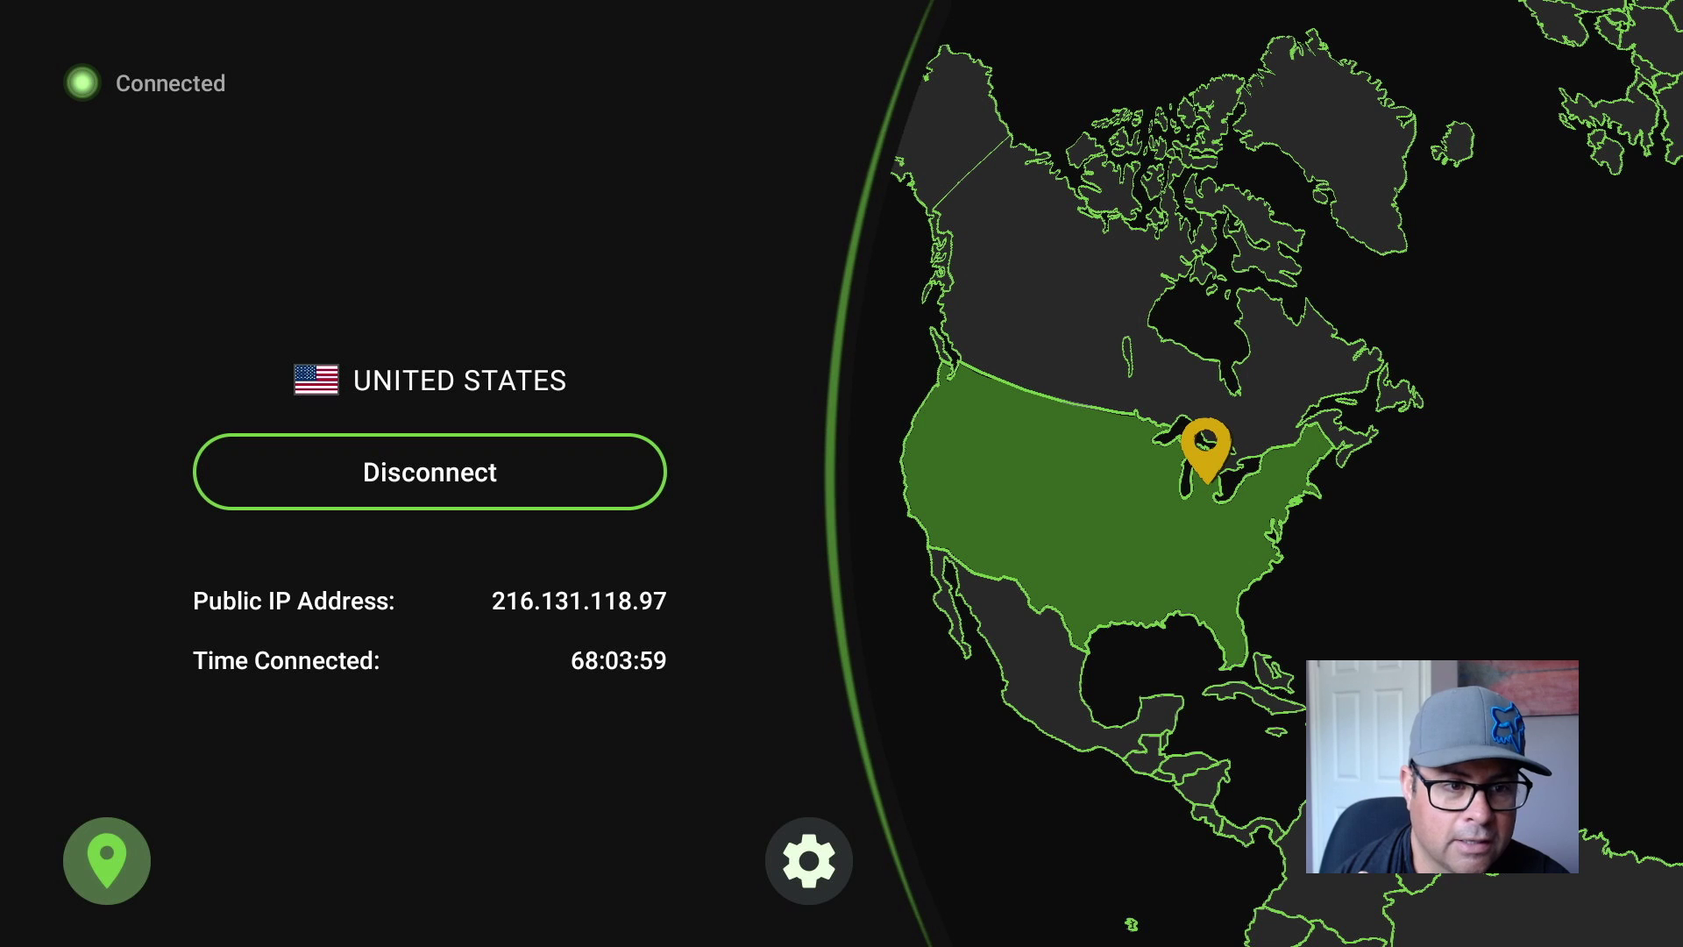
{"action": "key", "text": "Return"}
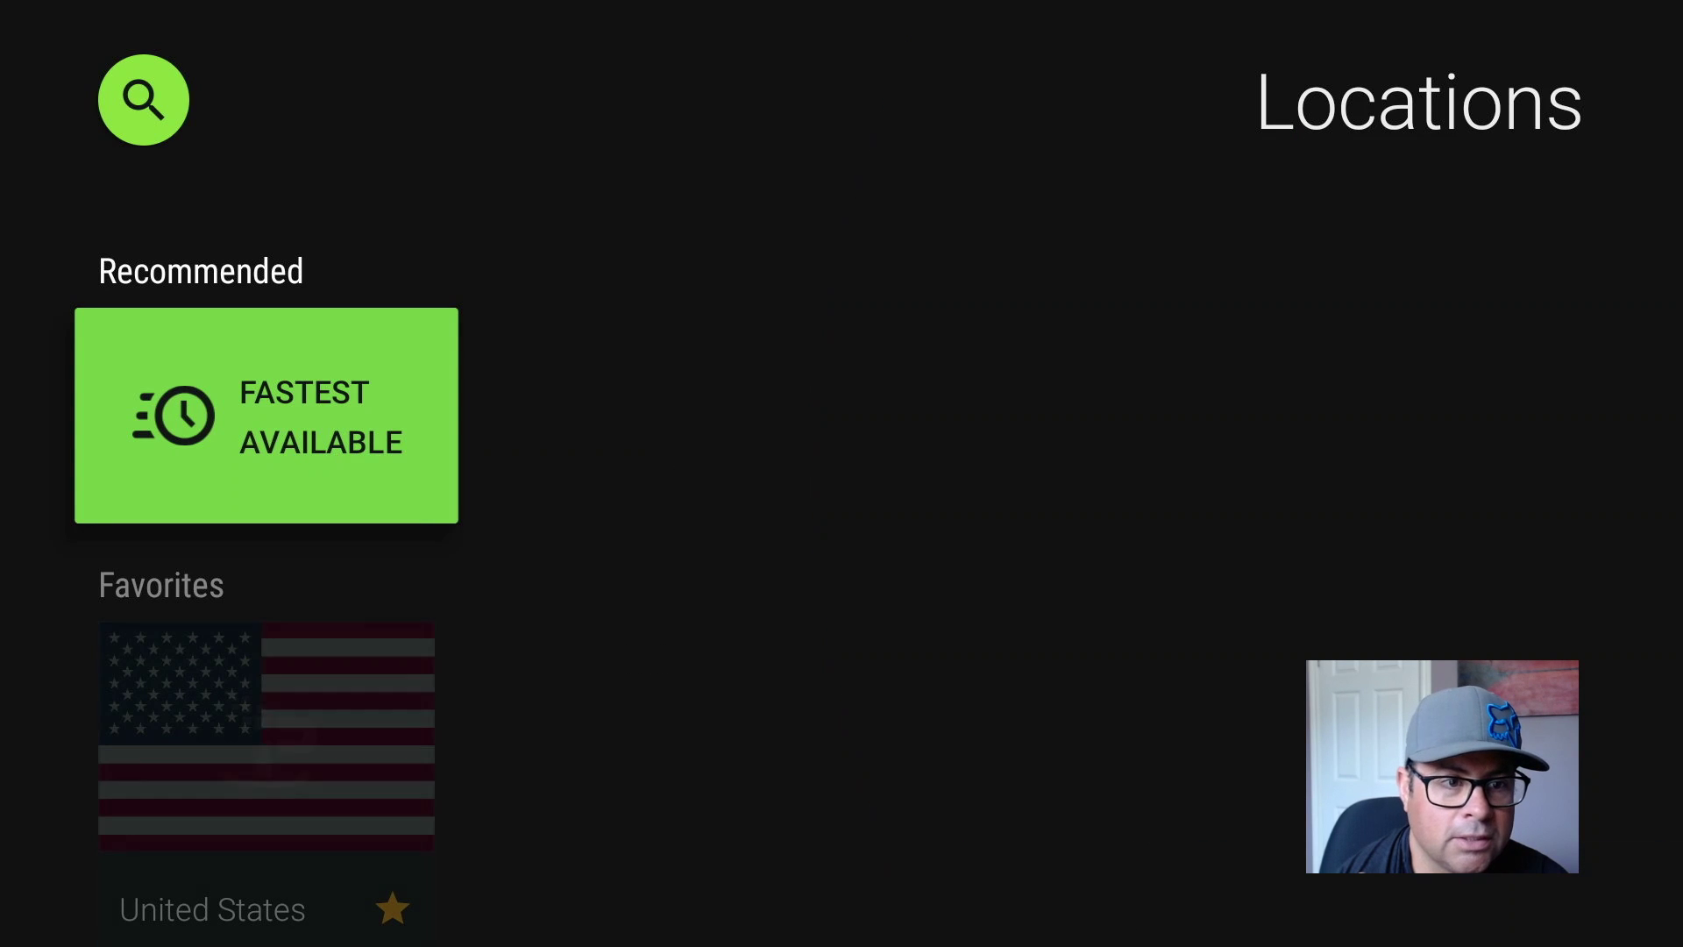
Browse the Countries and Cities rows from Albania to Chile, then return to the connected screen
{"action": "key", "text": "Down"}
{"action": "key", "text": "Down"}
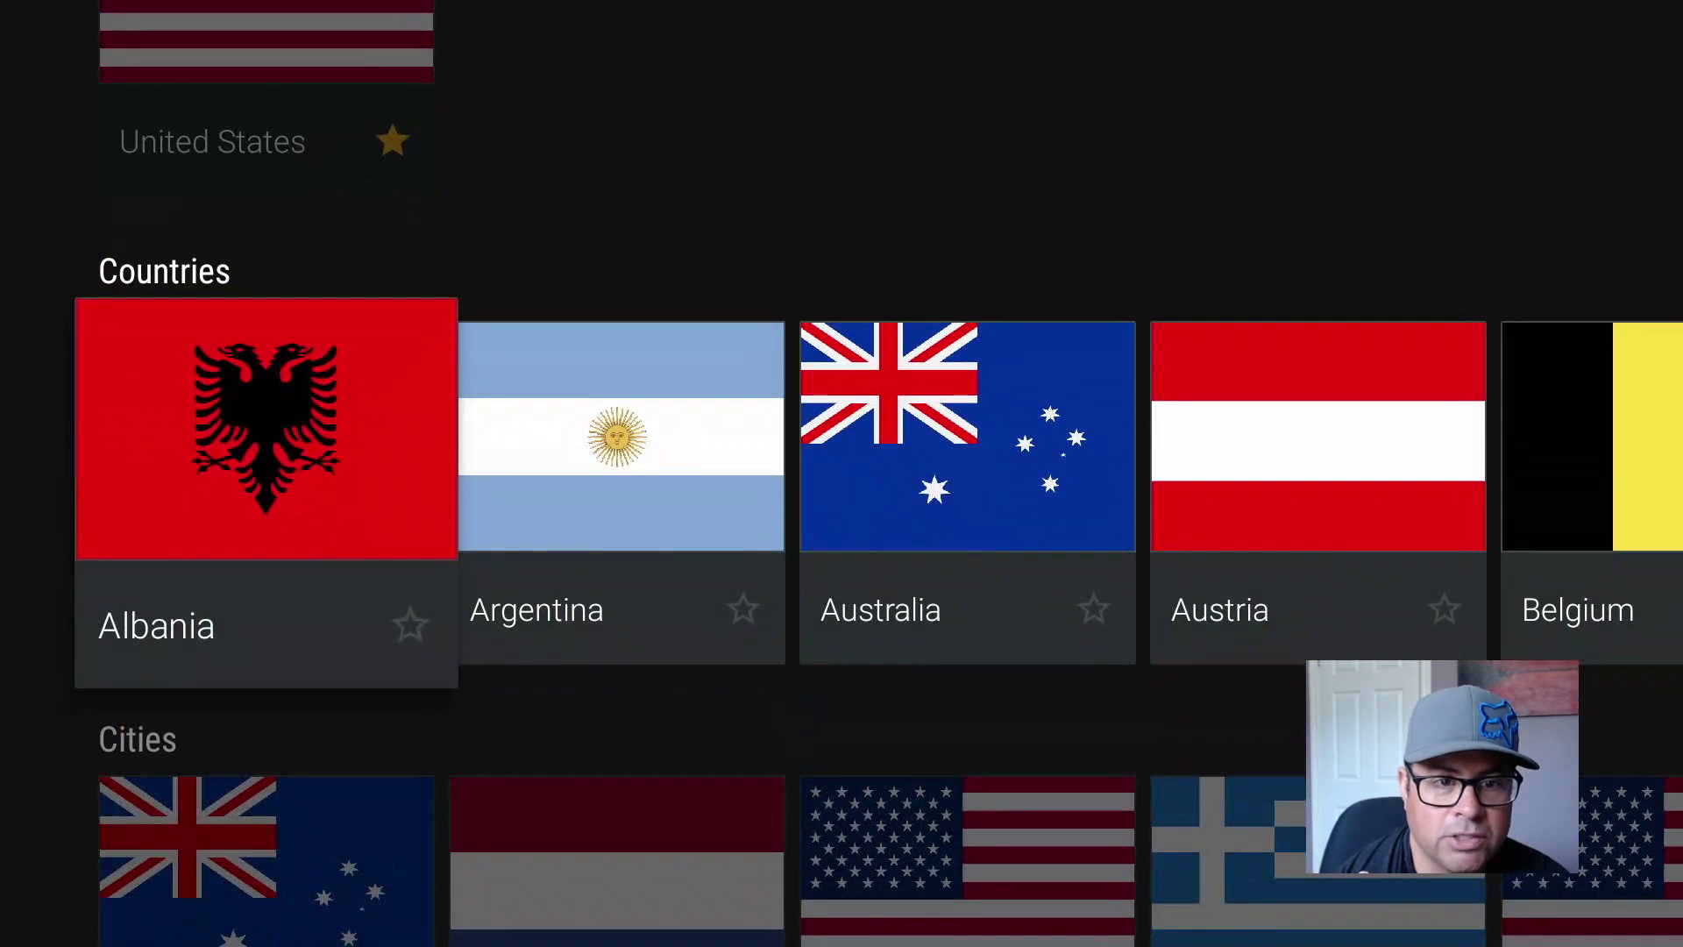
{"action": "key", "text": "Down"}
{"action": "key", "text": "Right"}
{"action": "key", "text": "Right"}
{"action": "key", "text": "Up"}
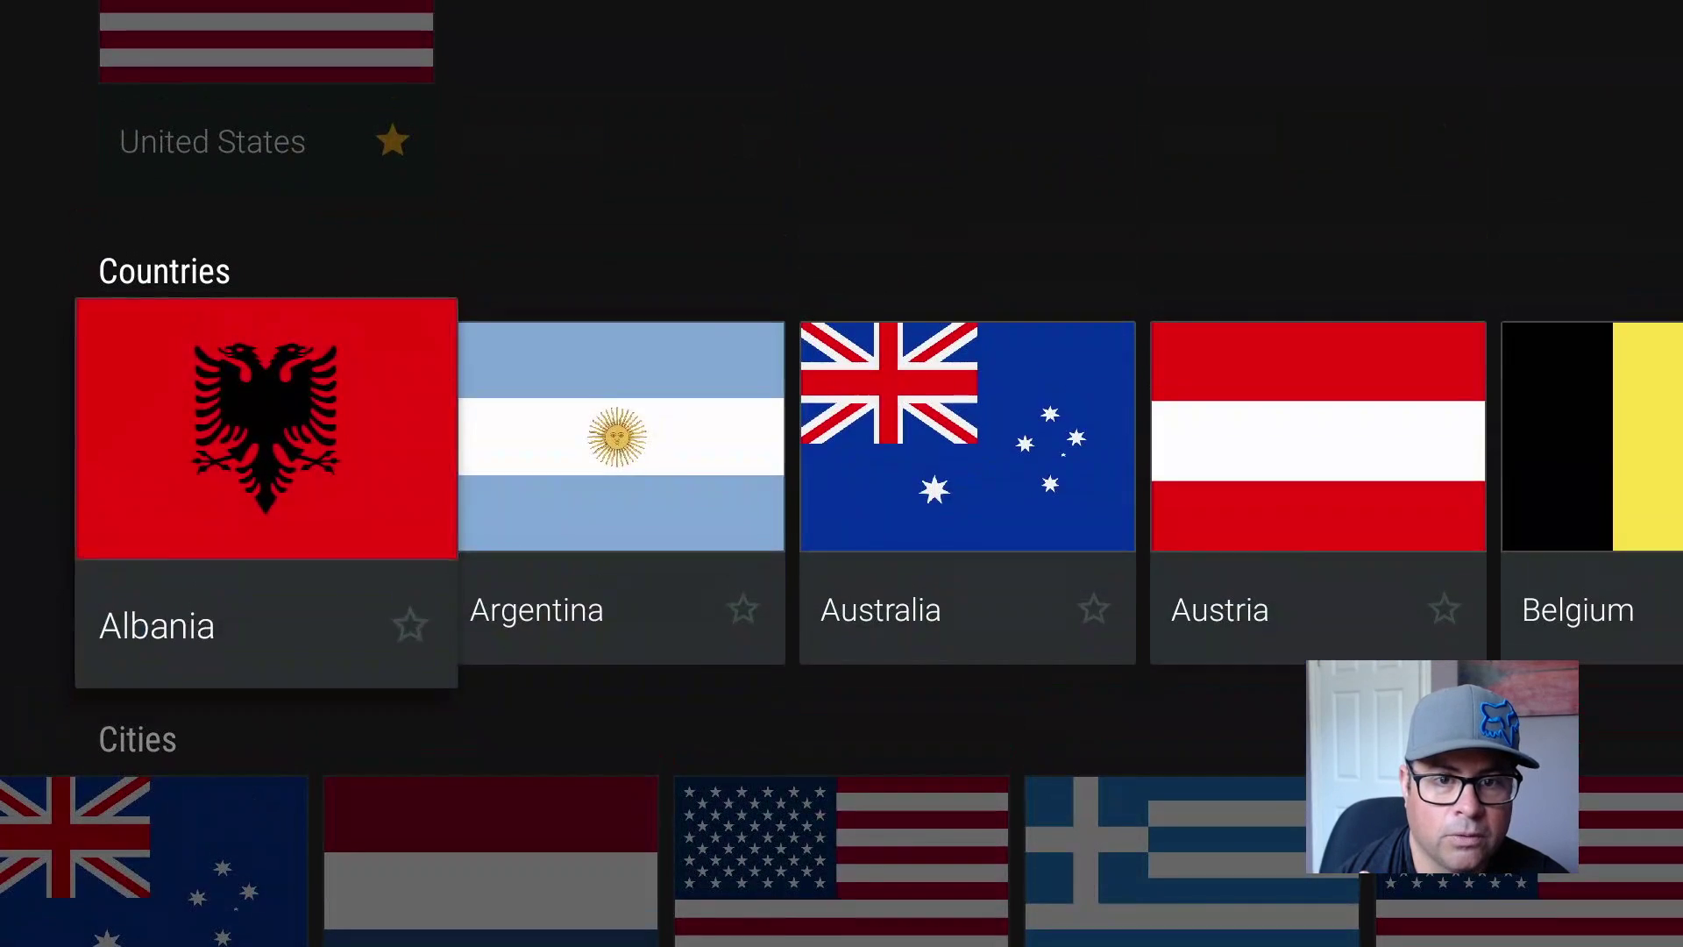
{"action": "key", "text": "Right"}
{"action": "key", "text": "Right"}
{"action": "key", "text": "Right"}
{"action": "key", "text": "Right"}
{"action": "key", "text": "Right"}
{"action": "key", "text": "Right"}
{"action": "key", "text": "Right"}
{"action": "key", "text": "Right"}
{"action": "key", "text": "Right"}
{"action": "key", "text": "Left"}
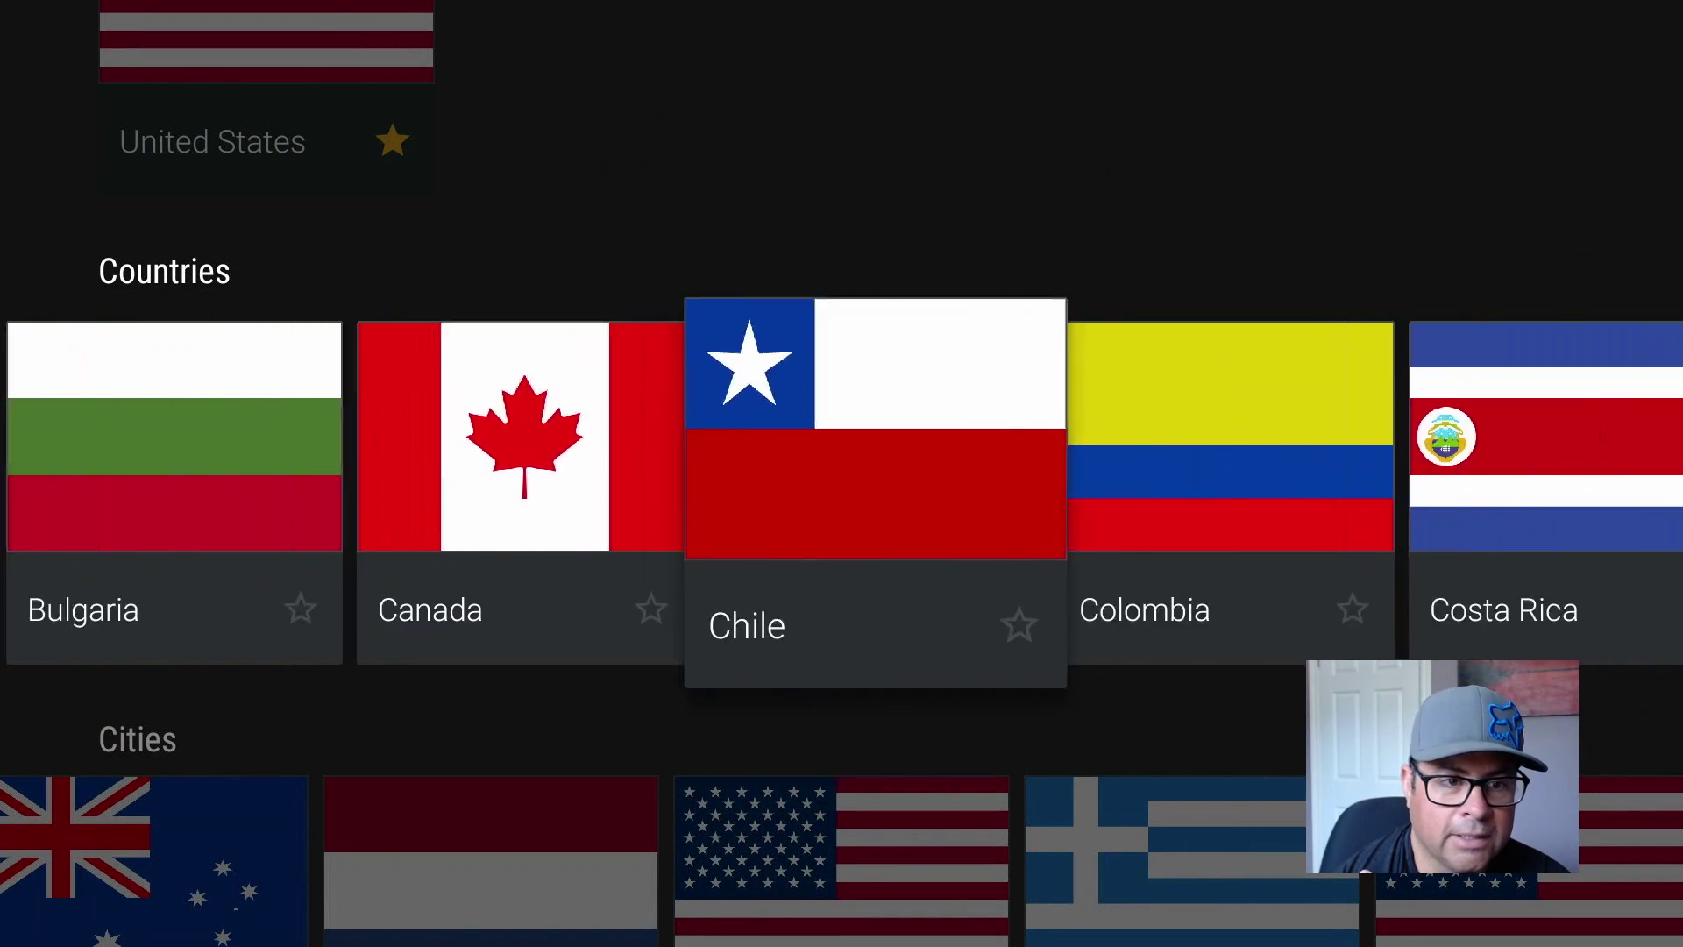
{"action": "key", "text": "Left"}
{"action": "key", "text": "Left"}
{"action": "key", "text": "Left"}
{"action": "key", "text": "Left"}
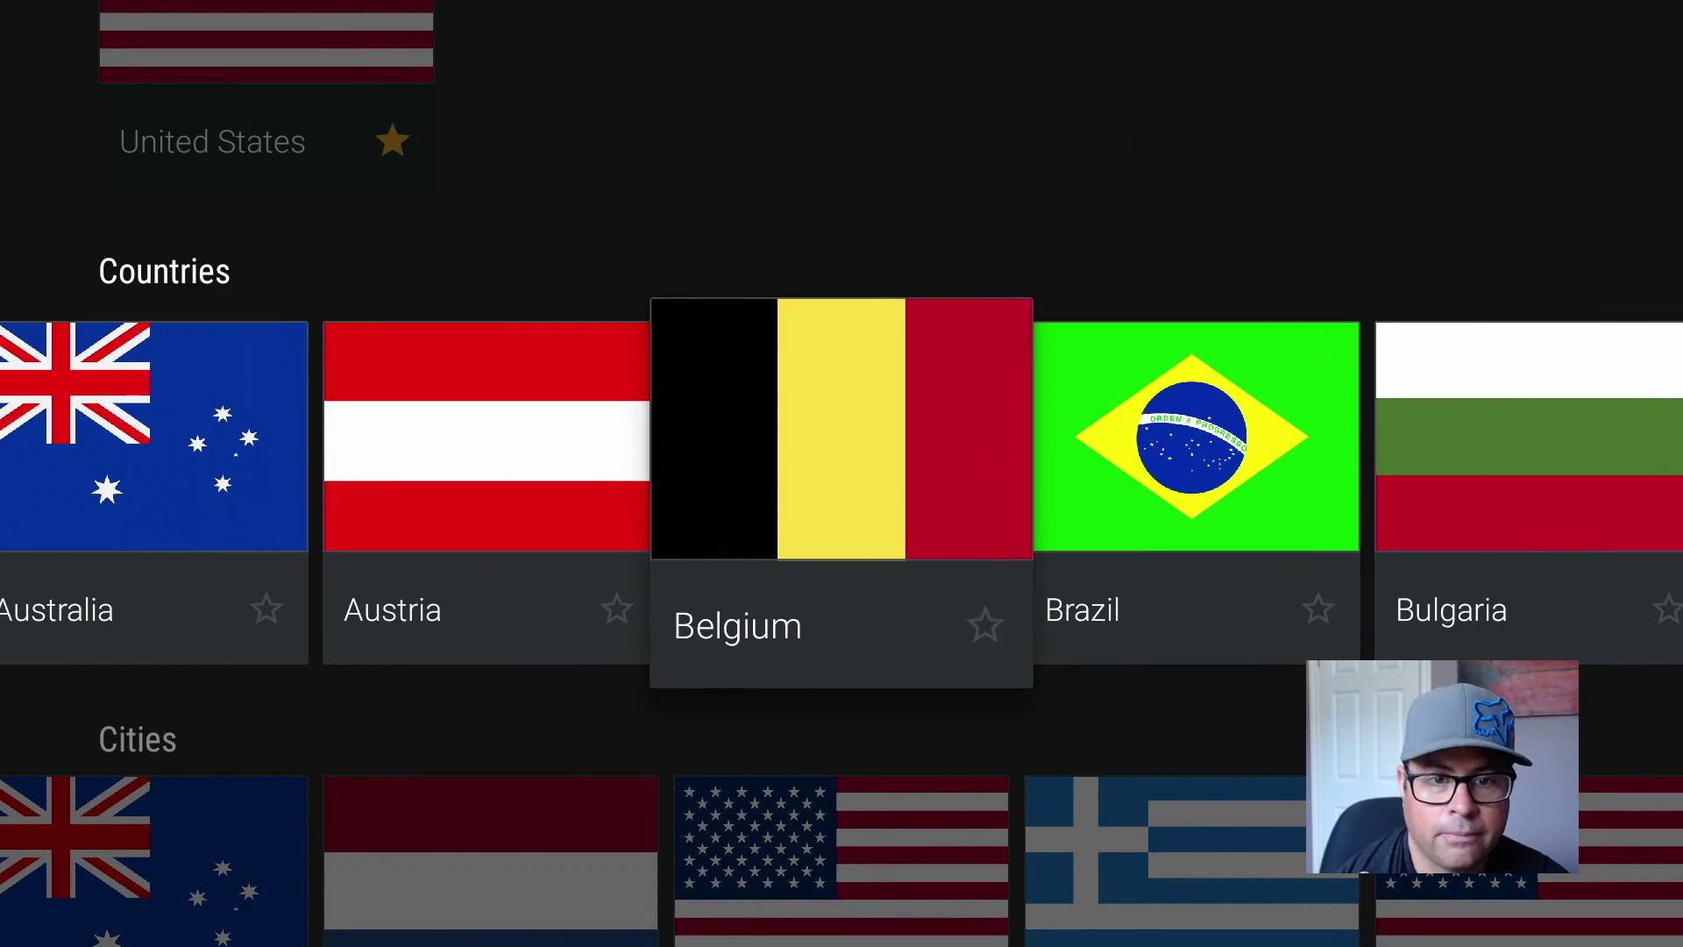
{"action": "key", "text": "Right"}
{"action": "key", "text": "Left"}
{"action": "key", "text": "Left"}
{"action": "key", "text": "Left"}
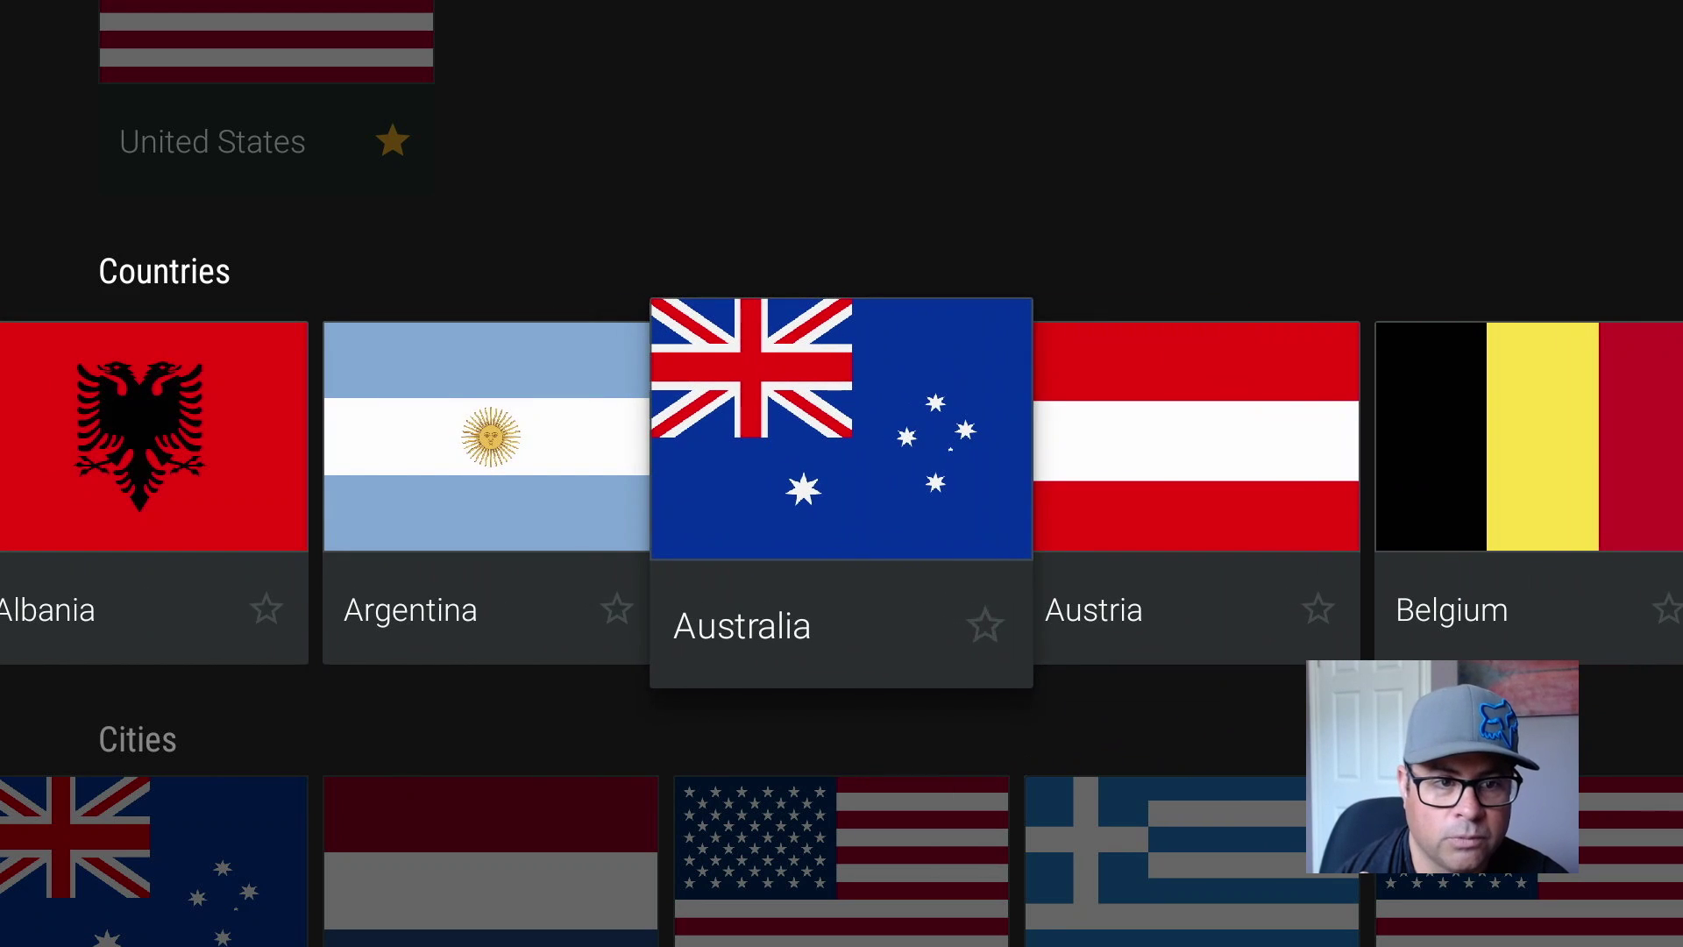
{"action": "key", "text": "Left"}
{"action": "key", "text": "Left"}
{"action": "key", "text": "Escape"}
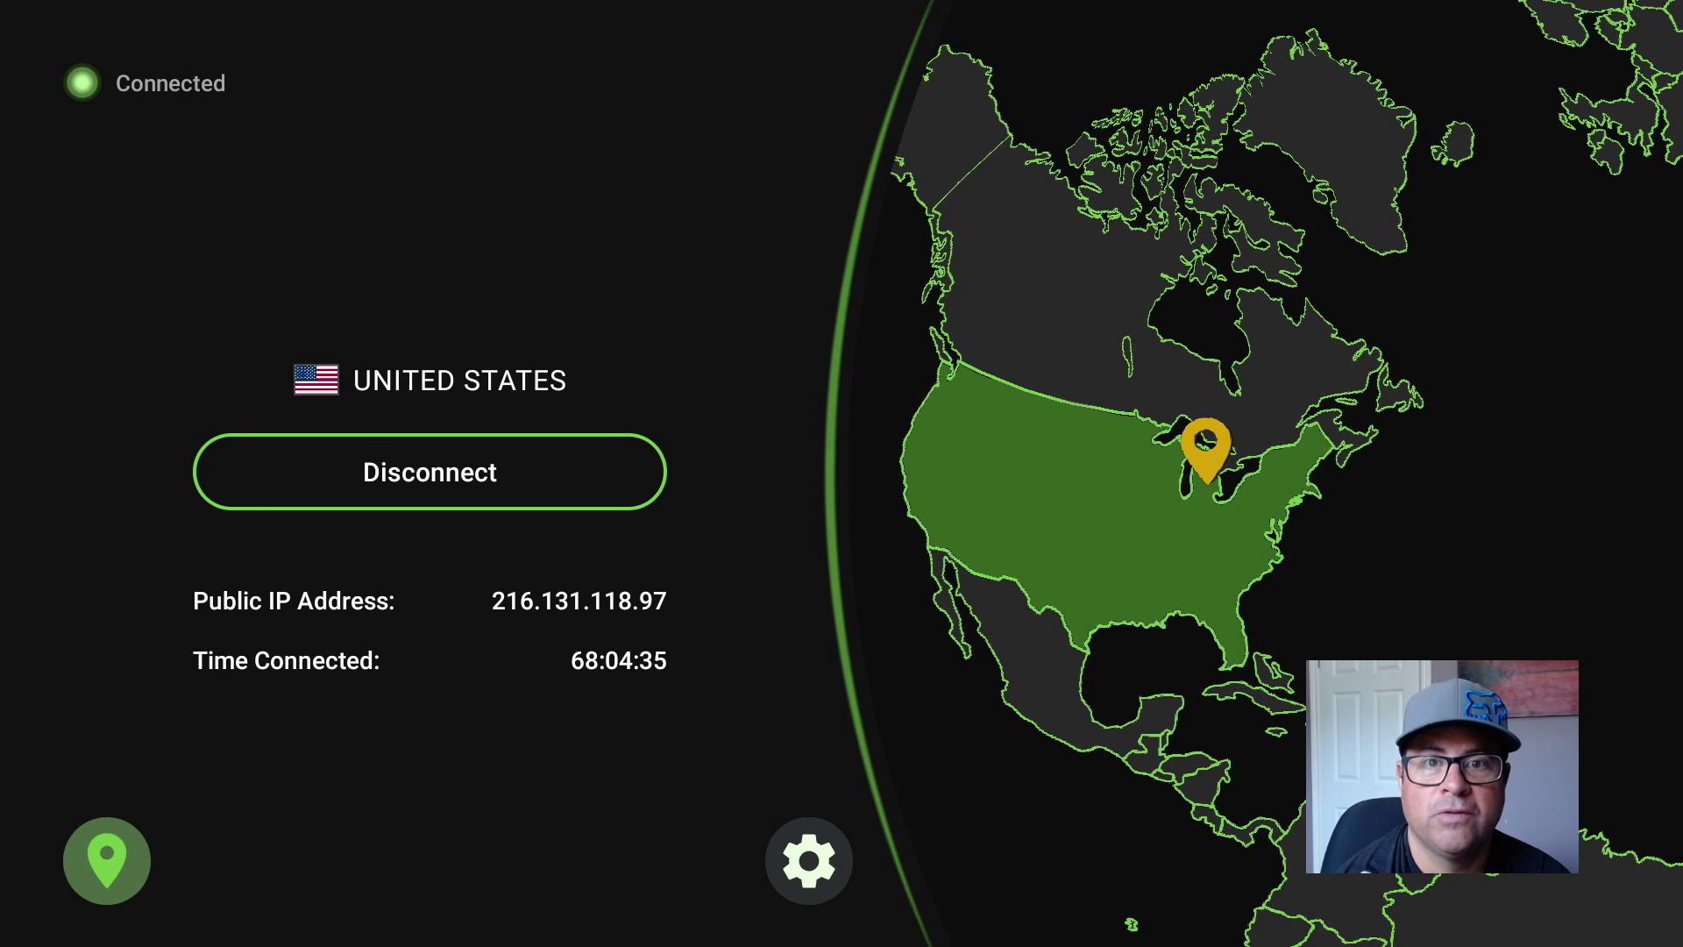
Launch Downloader from the home screen's app row
{"action": "key", "text": "Home"}
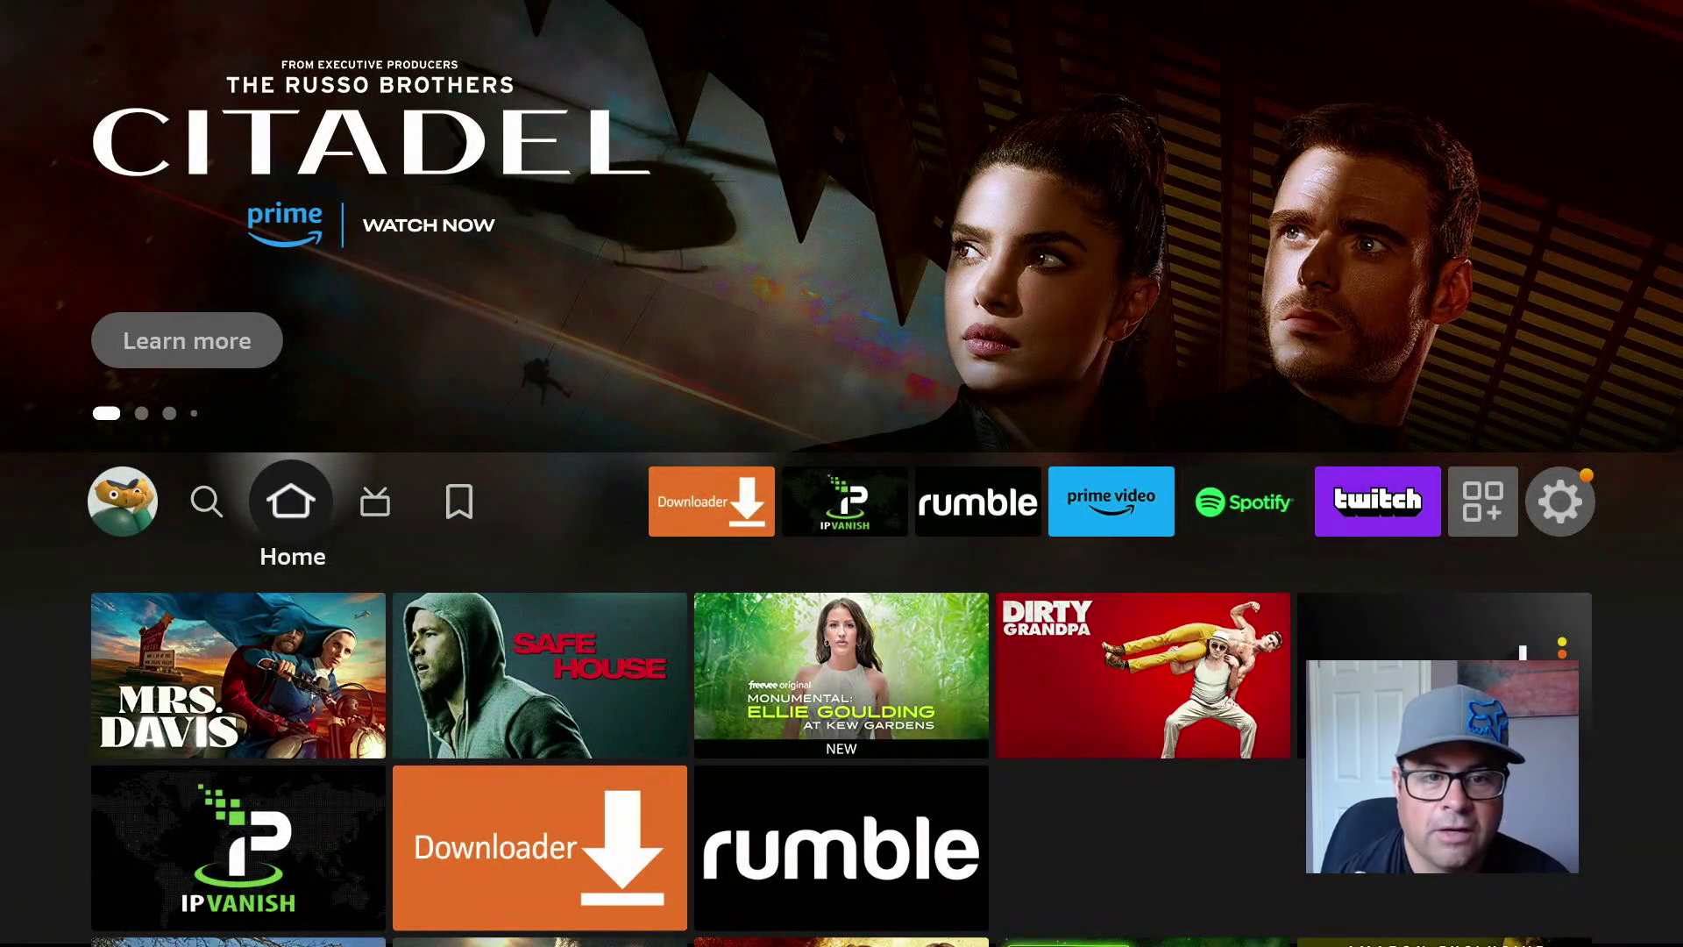
{"action": "key", "text": "Right"}
{"action": "key", "text": "Right"}
{"action": "key", "text": "Right"}
{"action": "key", "text": "Right"}
{"action": "key", "text": "Left"}
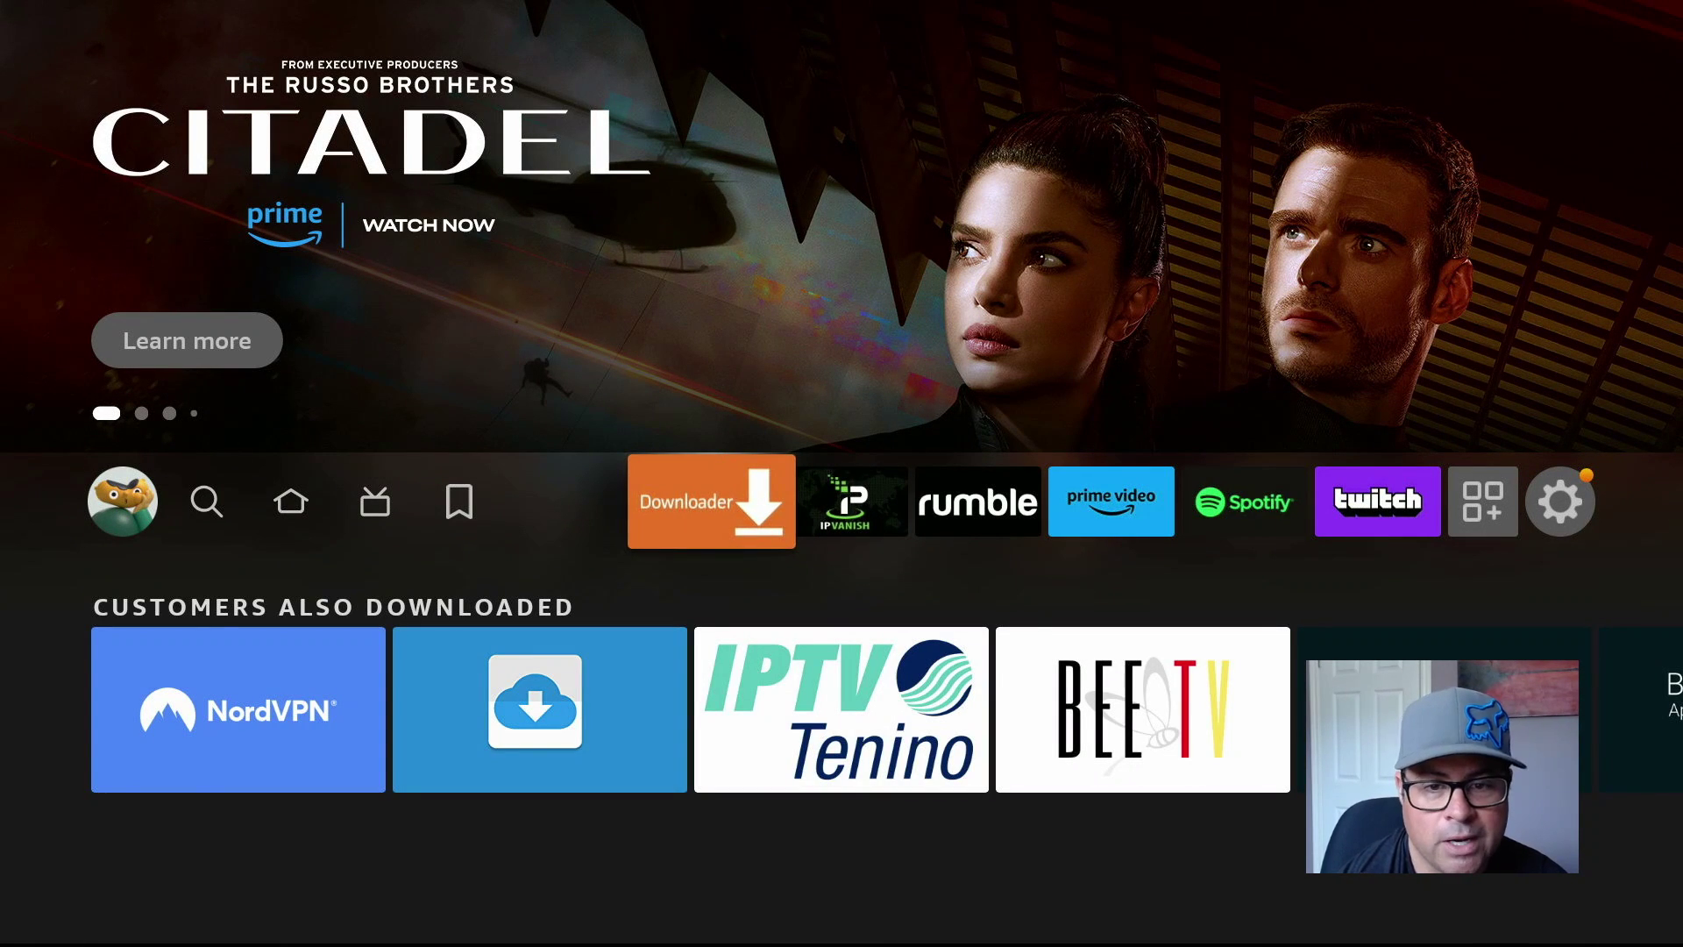
{"action": "key", "text": "Return"}
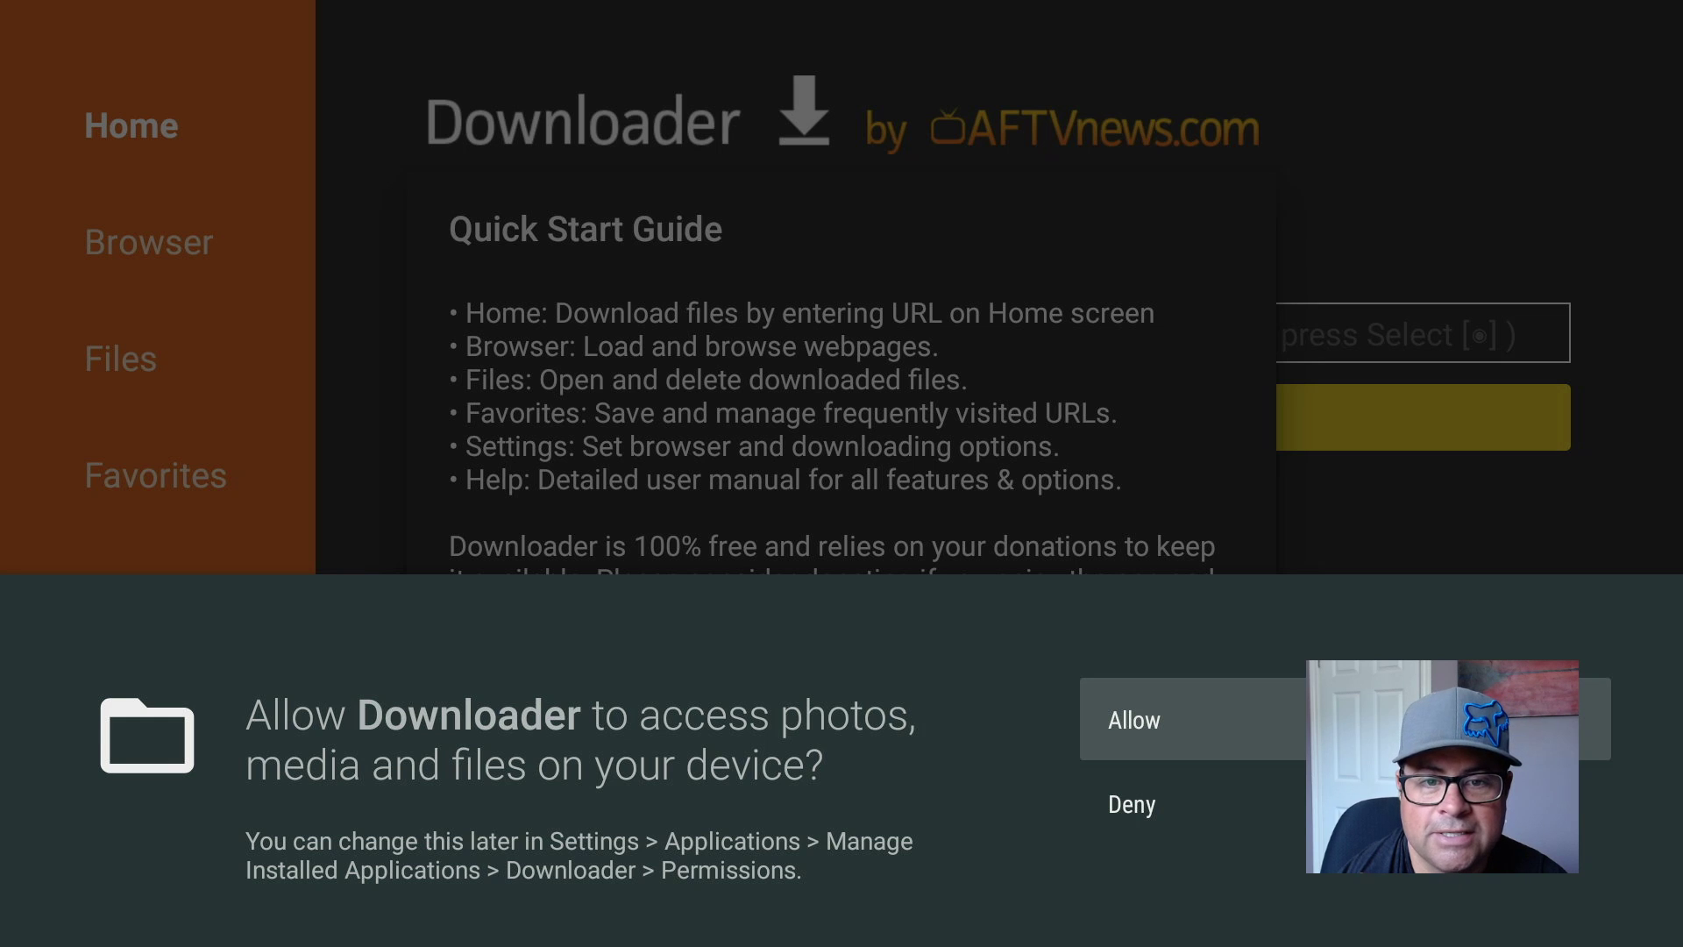
Grant Downloader file access, dismiss the Quick Start Guide, and open the URL field's keyboard
{"action": "key", "text": "Return"}
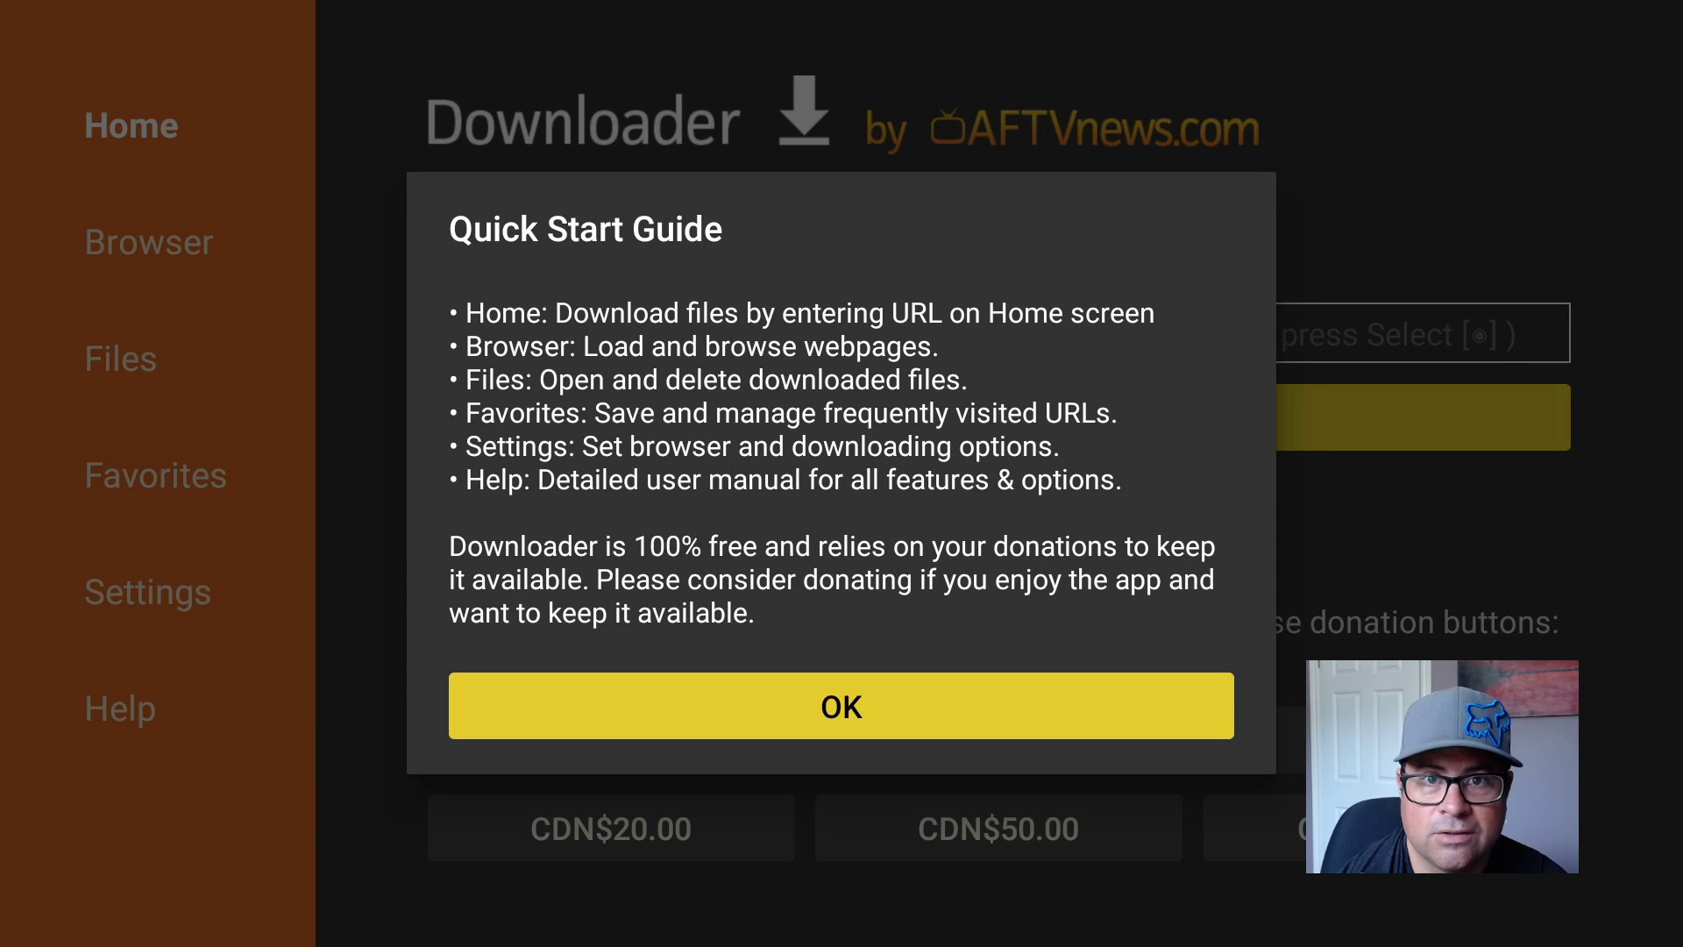
{"action": "key", "text": "Return"}
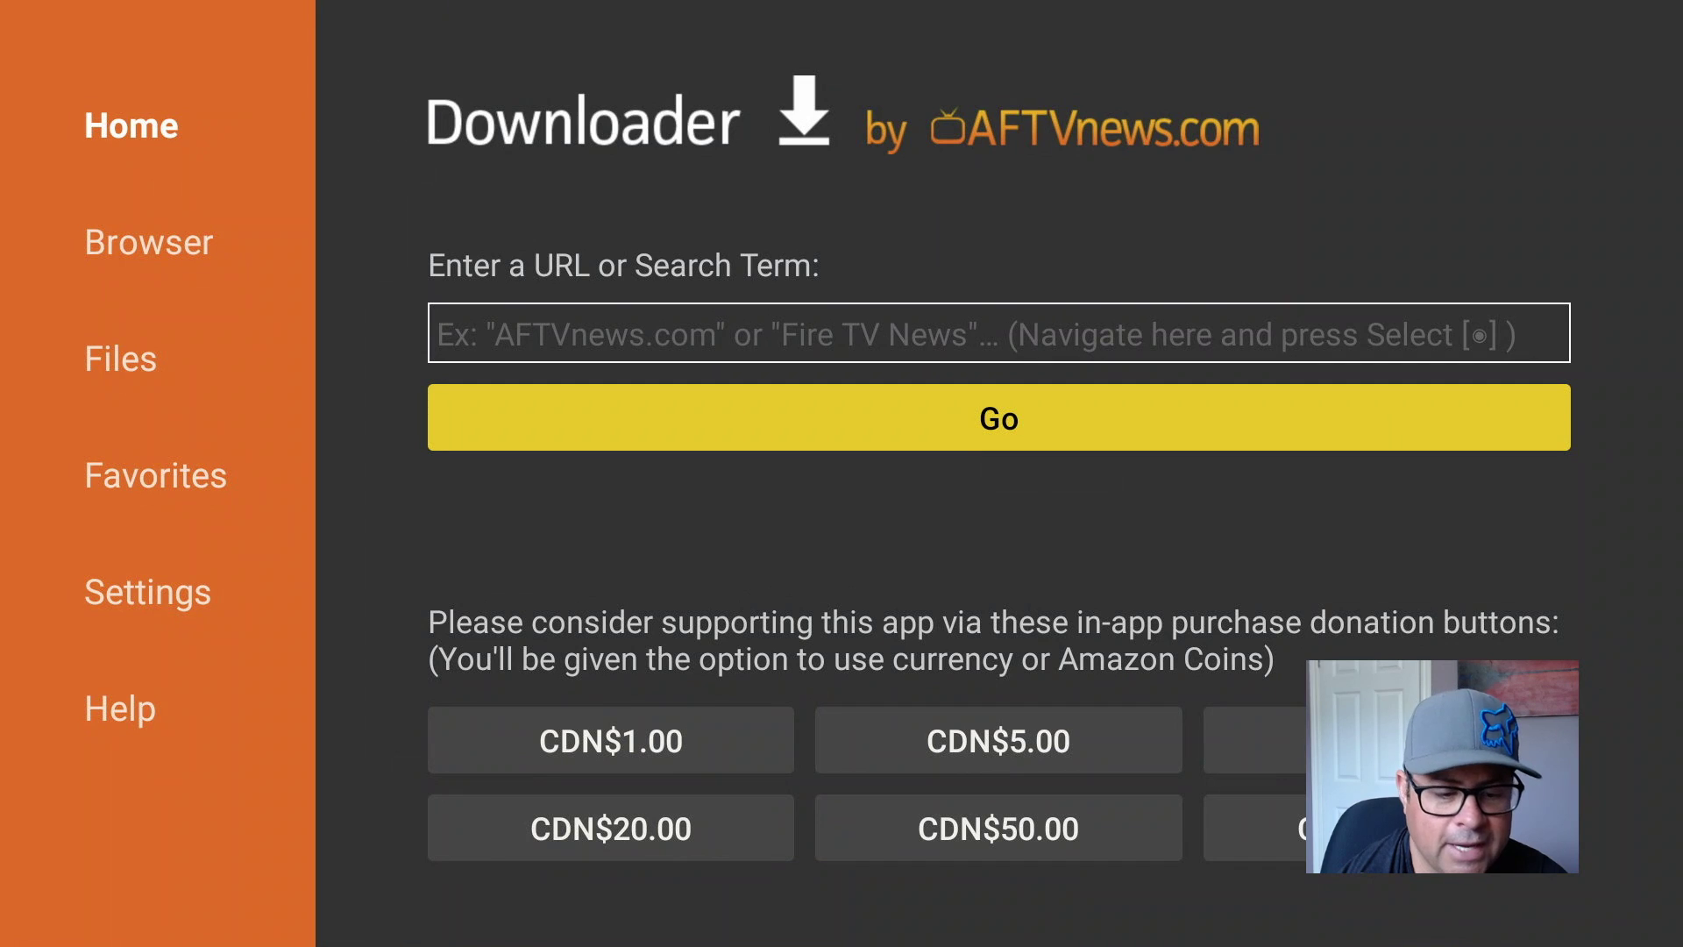
{"action": "key", "text": "Up"}
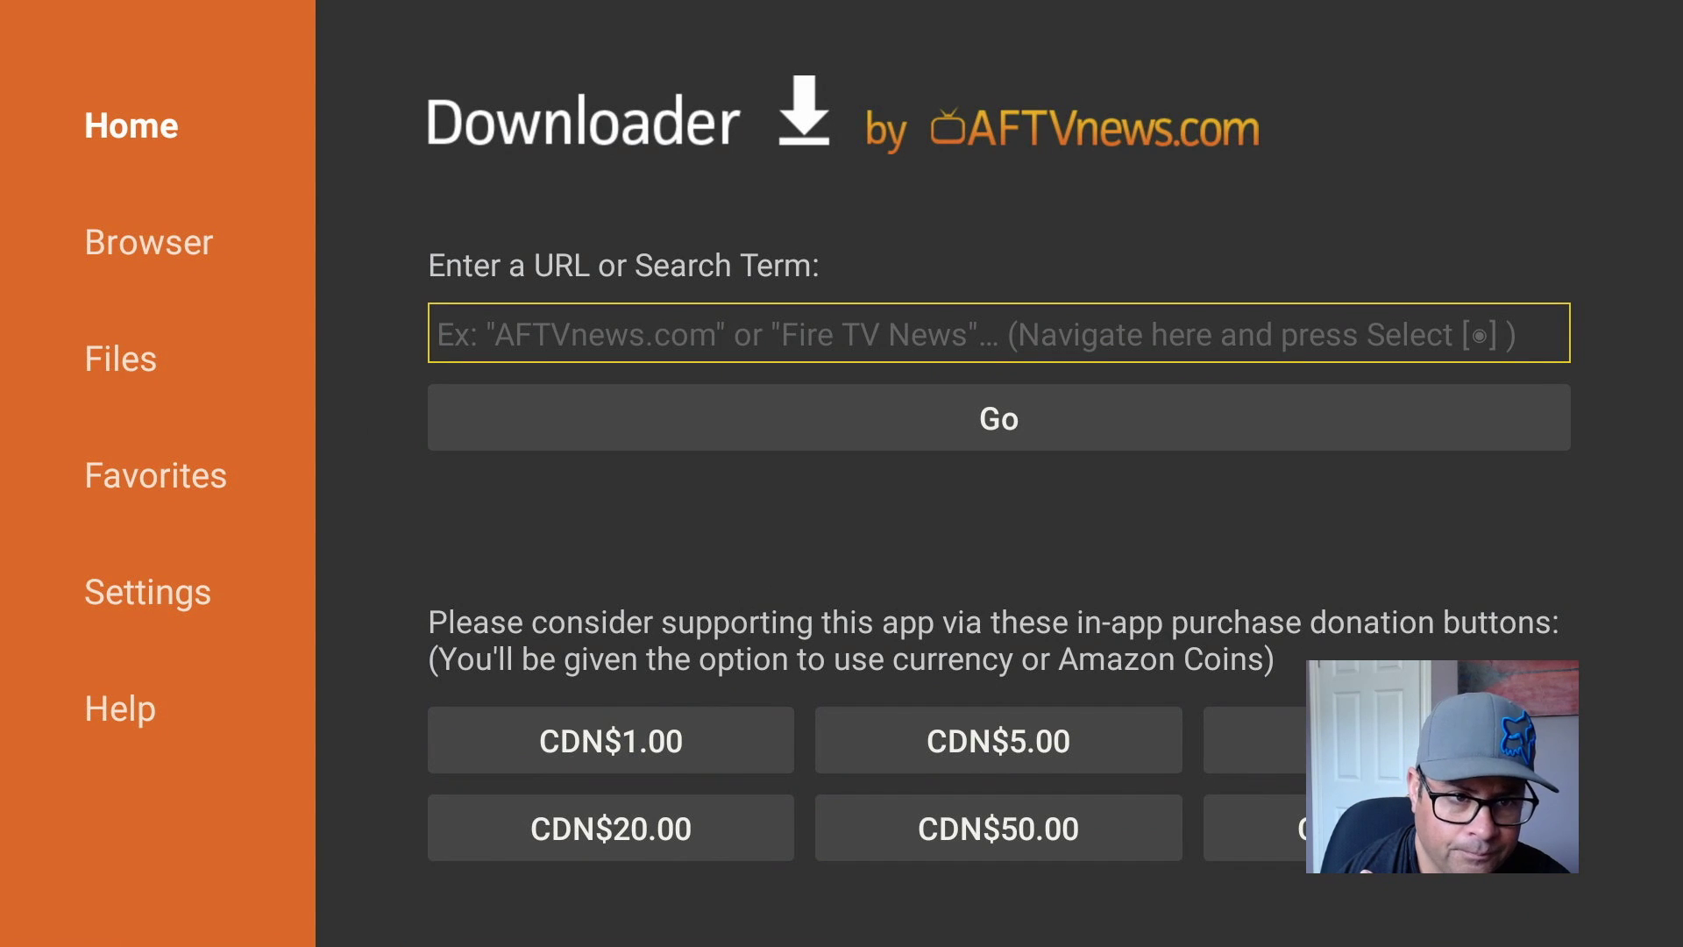
{"action": "key", "text": "Down"}
{"action": "key", "text": "Up"}
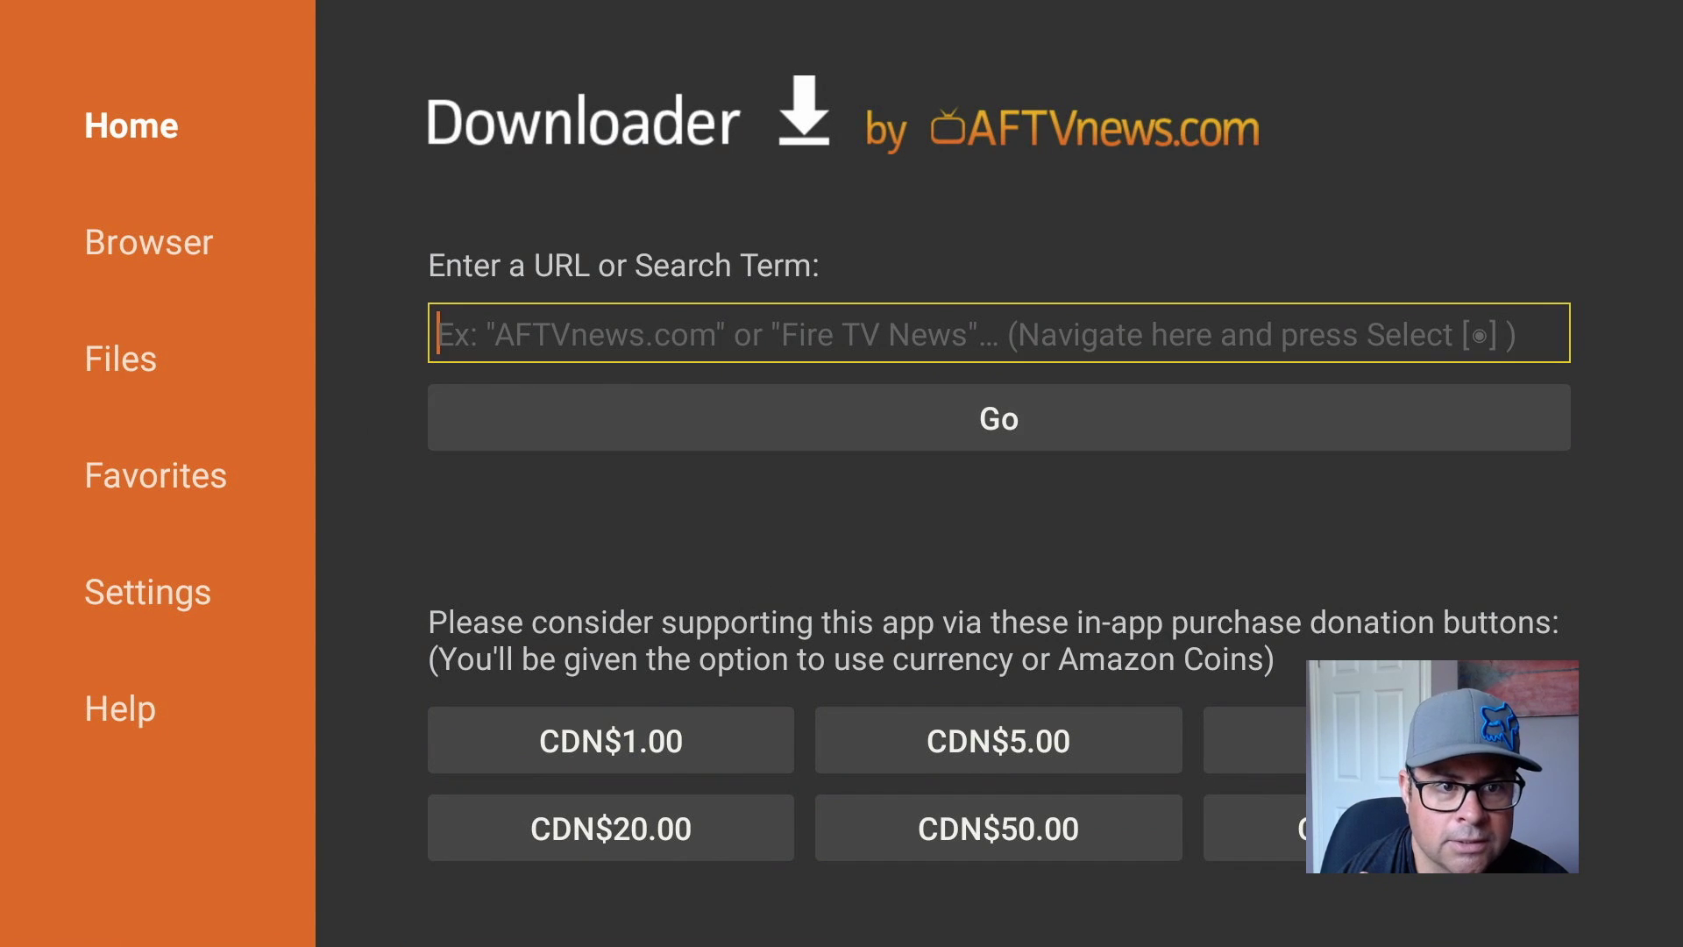
{"action": "key", "text": "Return"}
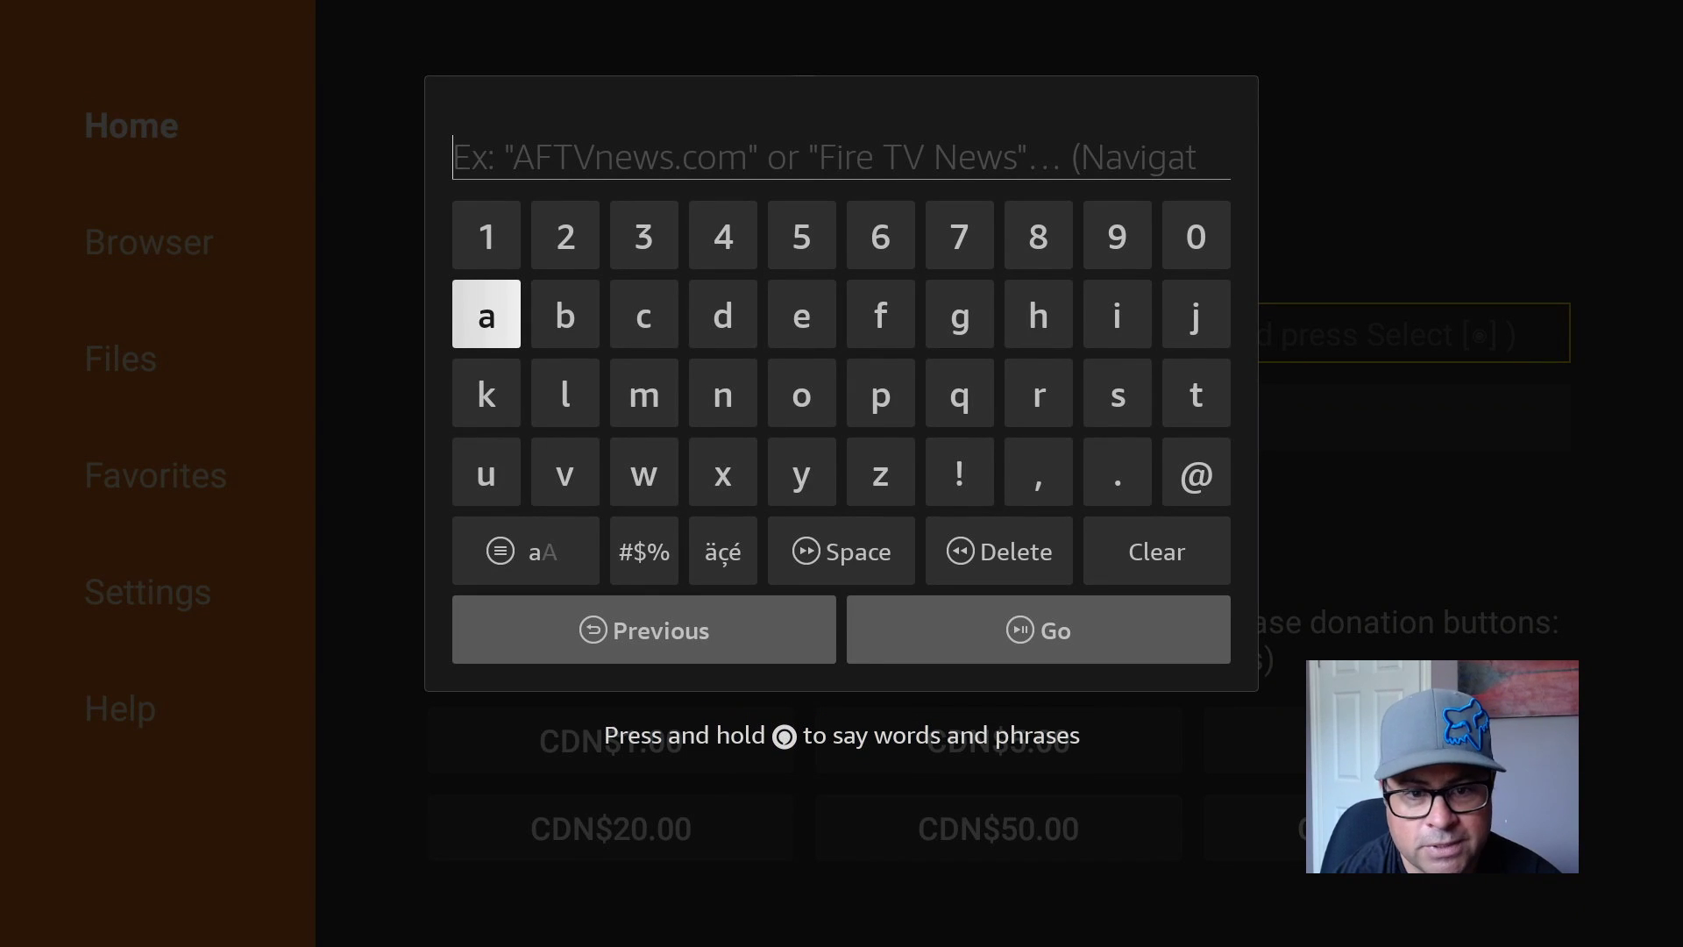
Enter the Downloader code 546835 and submit it to load the AFTVnews shortener page
{"action": "key", "text": "Right"}
{"action": "key", "text": "Right"}
{"action": "key", "text": "Right"}
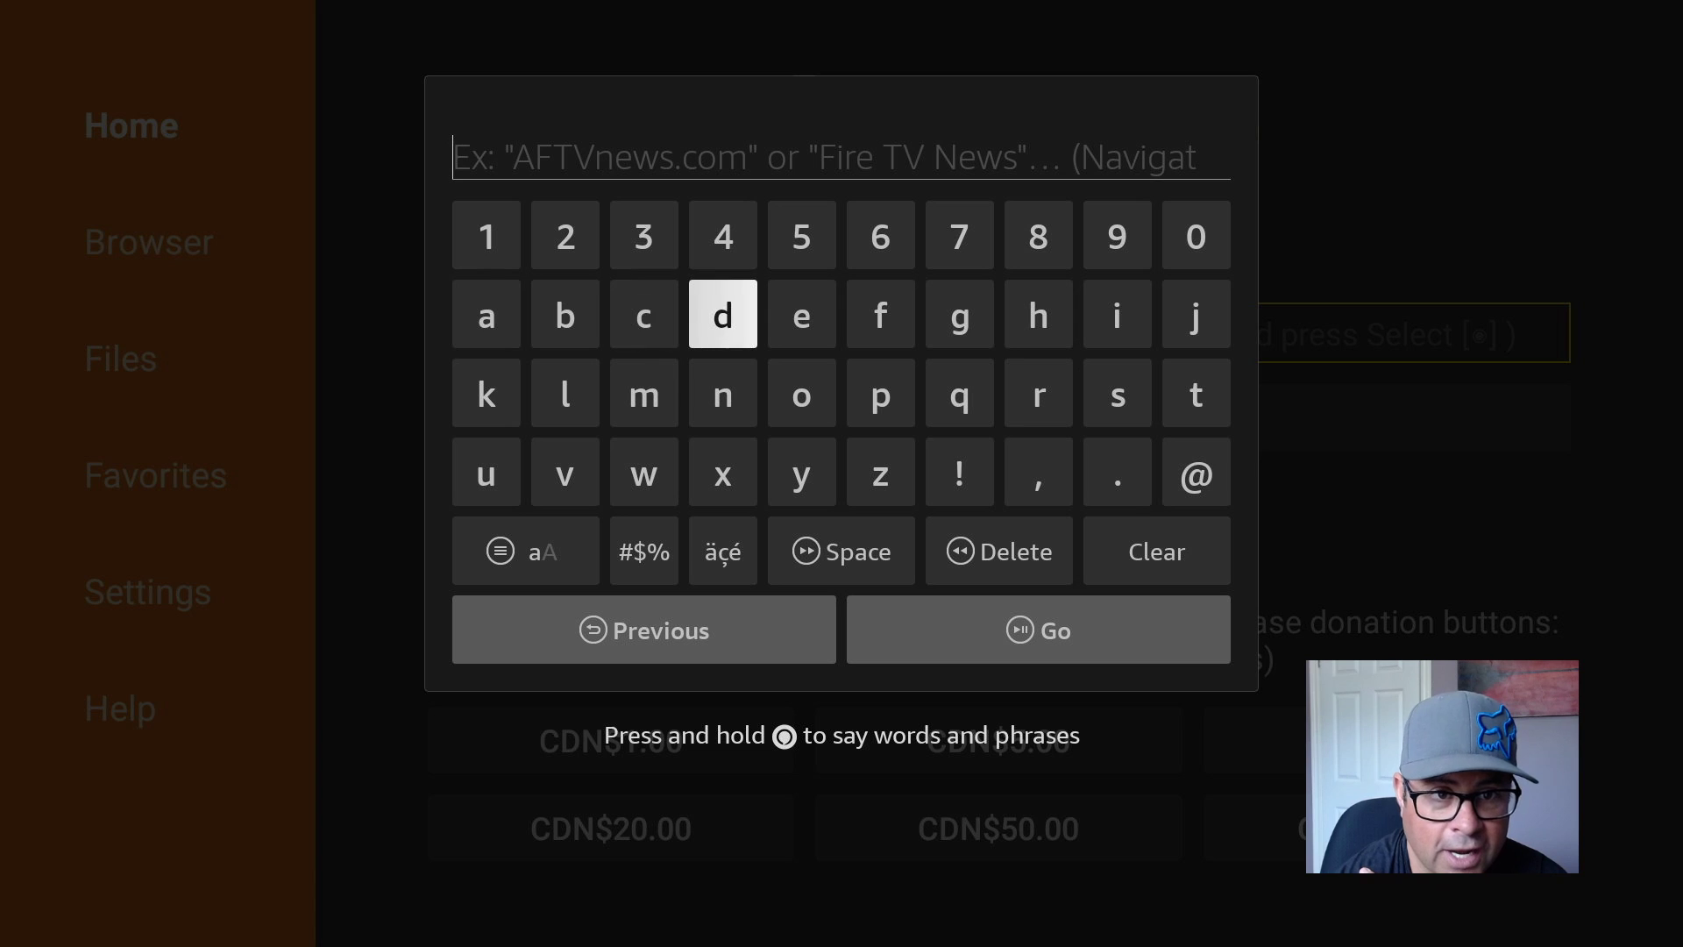
{"action": "key", "text": "Right"}
{"action": "key", "text": "Up"}
{"action": "key", "text": "Return"}
{"action": "key", "text": "Left"}
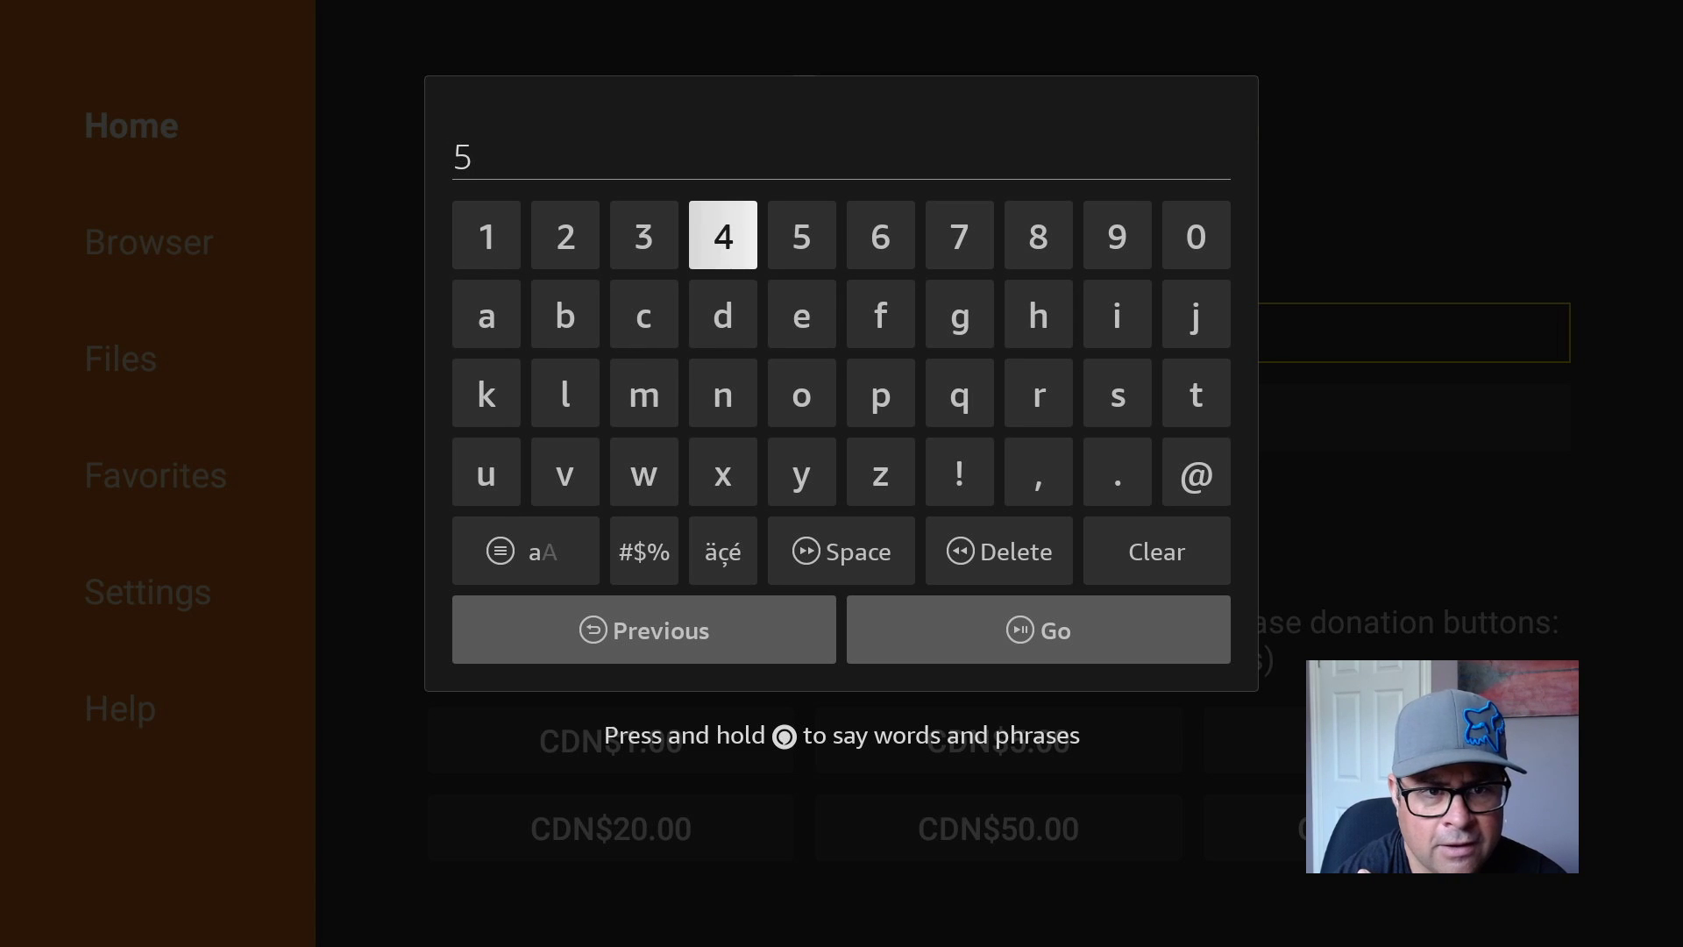
{"action": "key", "text": "Return"}
{"action": "key", "text": "Right"}
{"action": "key", "text": "Right"}
{"action": "key", "text": "Return"}
{"action": "key", "text": "Left"}
{"action": "key", "text": "Left"}
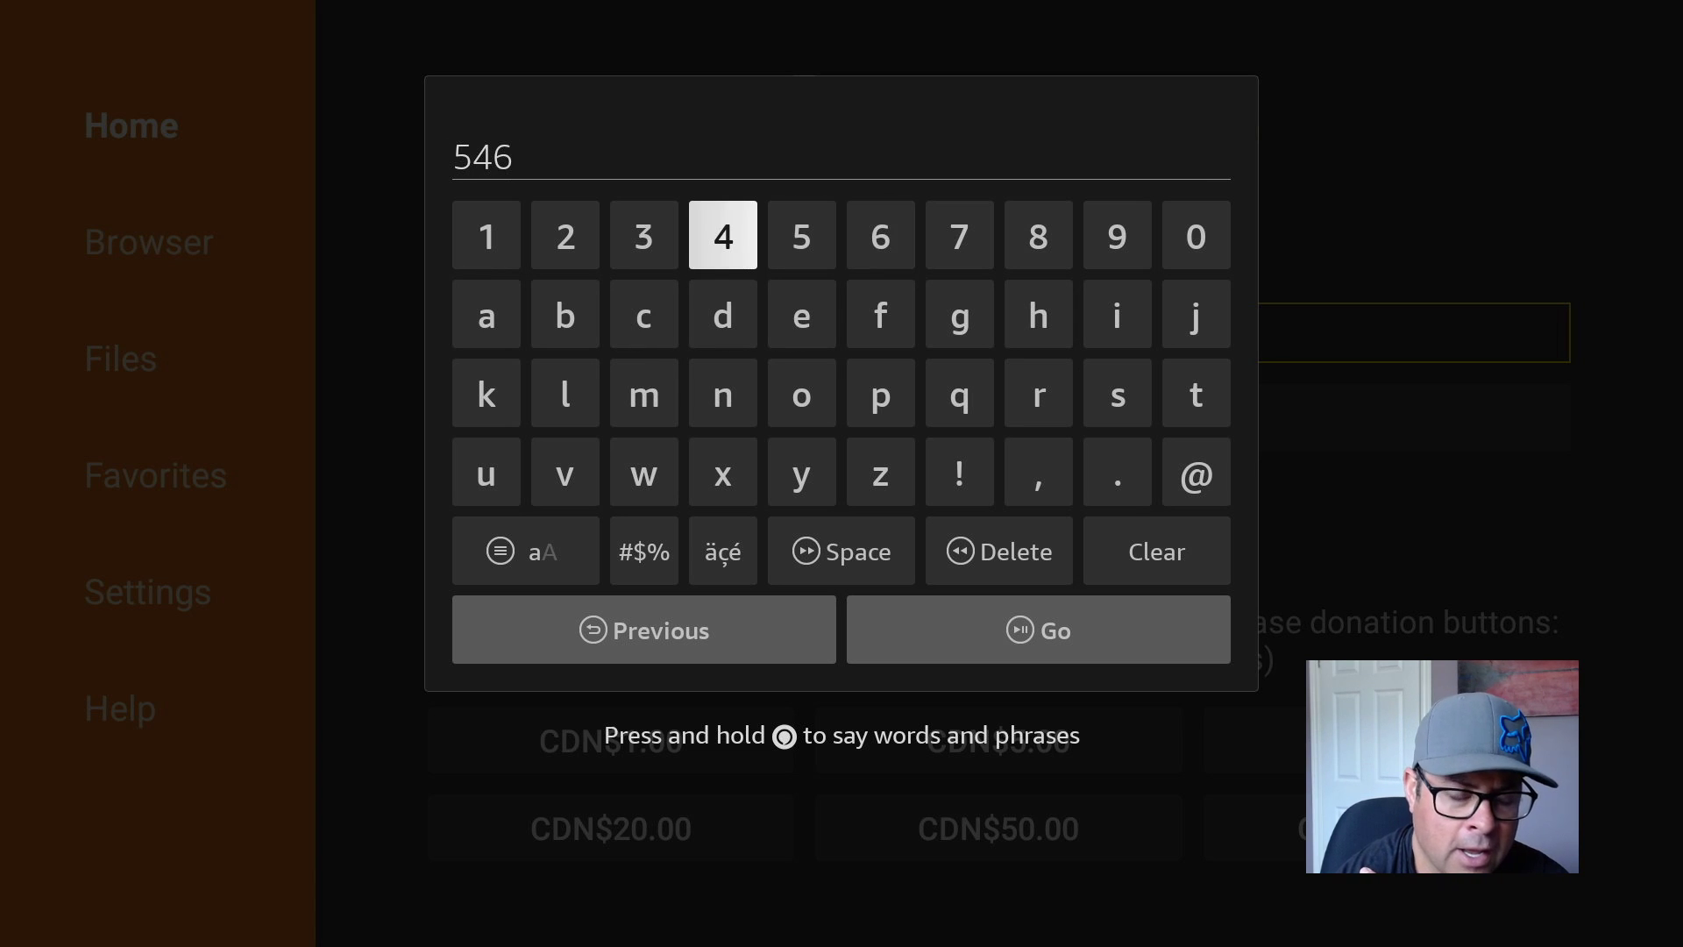
{"action": "key", "text": "Right"}
{"action": "key", "text": "Right"}
{"action": "key", "text": "Right"}
{"action": "key", "text": "Right"}
{"action": "key", "text": "Return"}
{"action": "key", "text": "Left"}
{"action": "key", "text": "Left"}
{"action": "key", "text": "Left"}
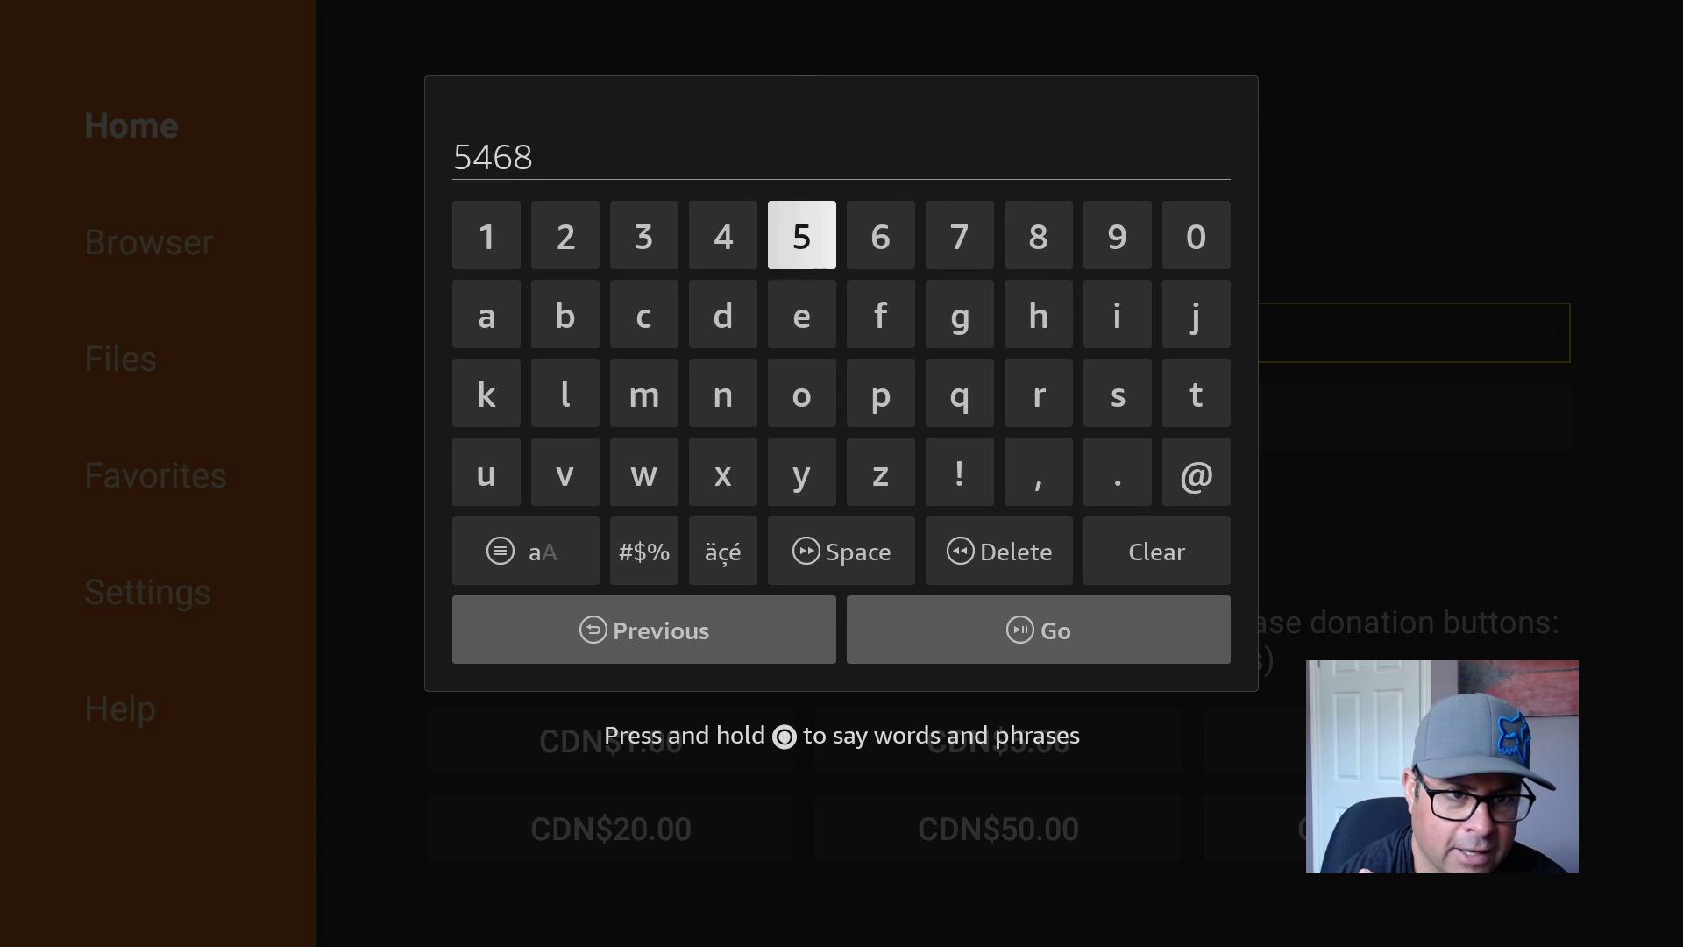
{"action": "key", "text": "Left"}
{"action": "key", "text": "Left"}
{"action": "key", "text": "Return"}
{"action": "key", "text": "Right"}
{"action": "key", "text": "Right"}
{"action": "key", "text": "Return"}
{"action": "key", "text": "Down"}
{"action": "key", "text": "Down"}
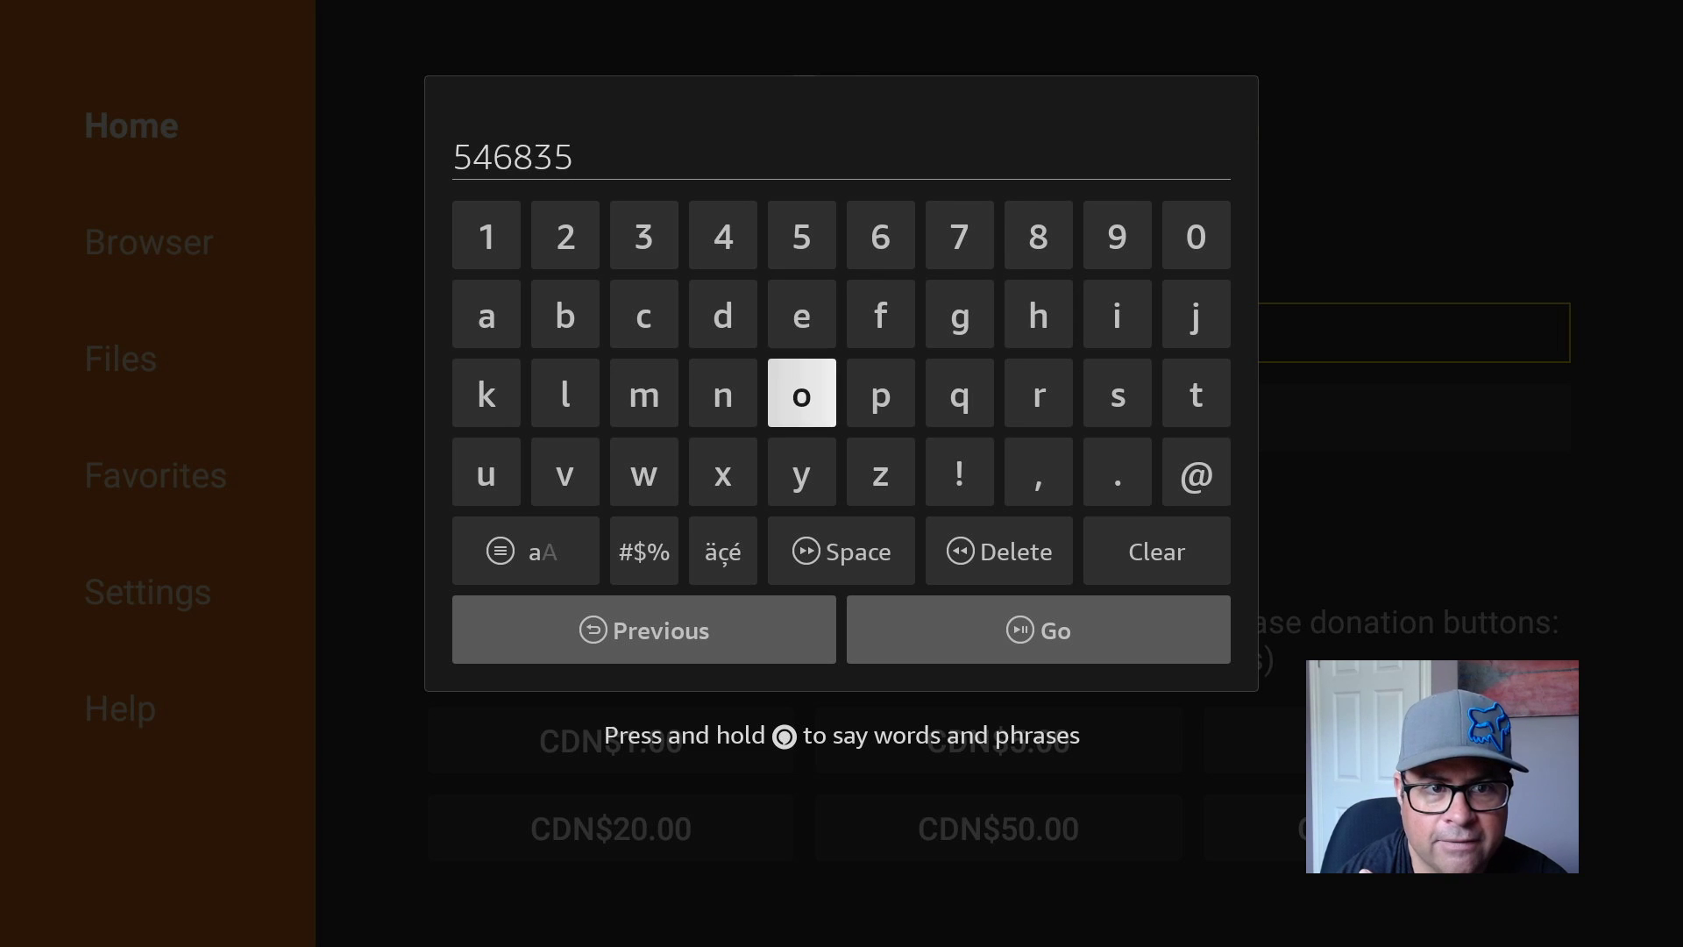
{"action": "key", "text": "Down"}
{"action": "key", "text": "Down"}
{"action": "key", "text": "Down"}
{"action": "key", "text": "Right"}
{"action": "key", "text": "Return"}
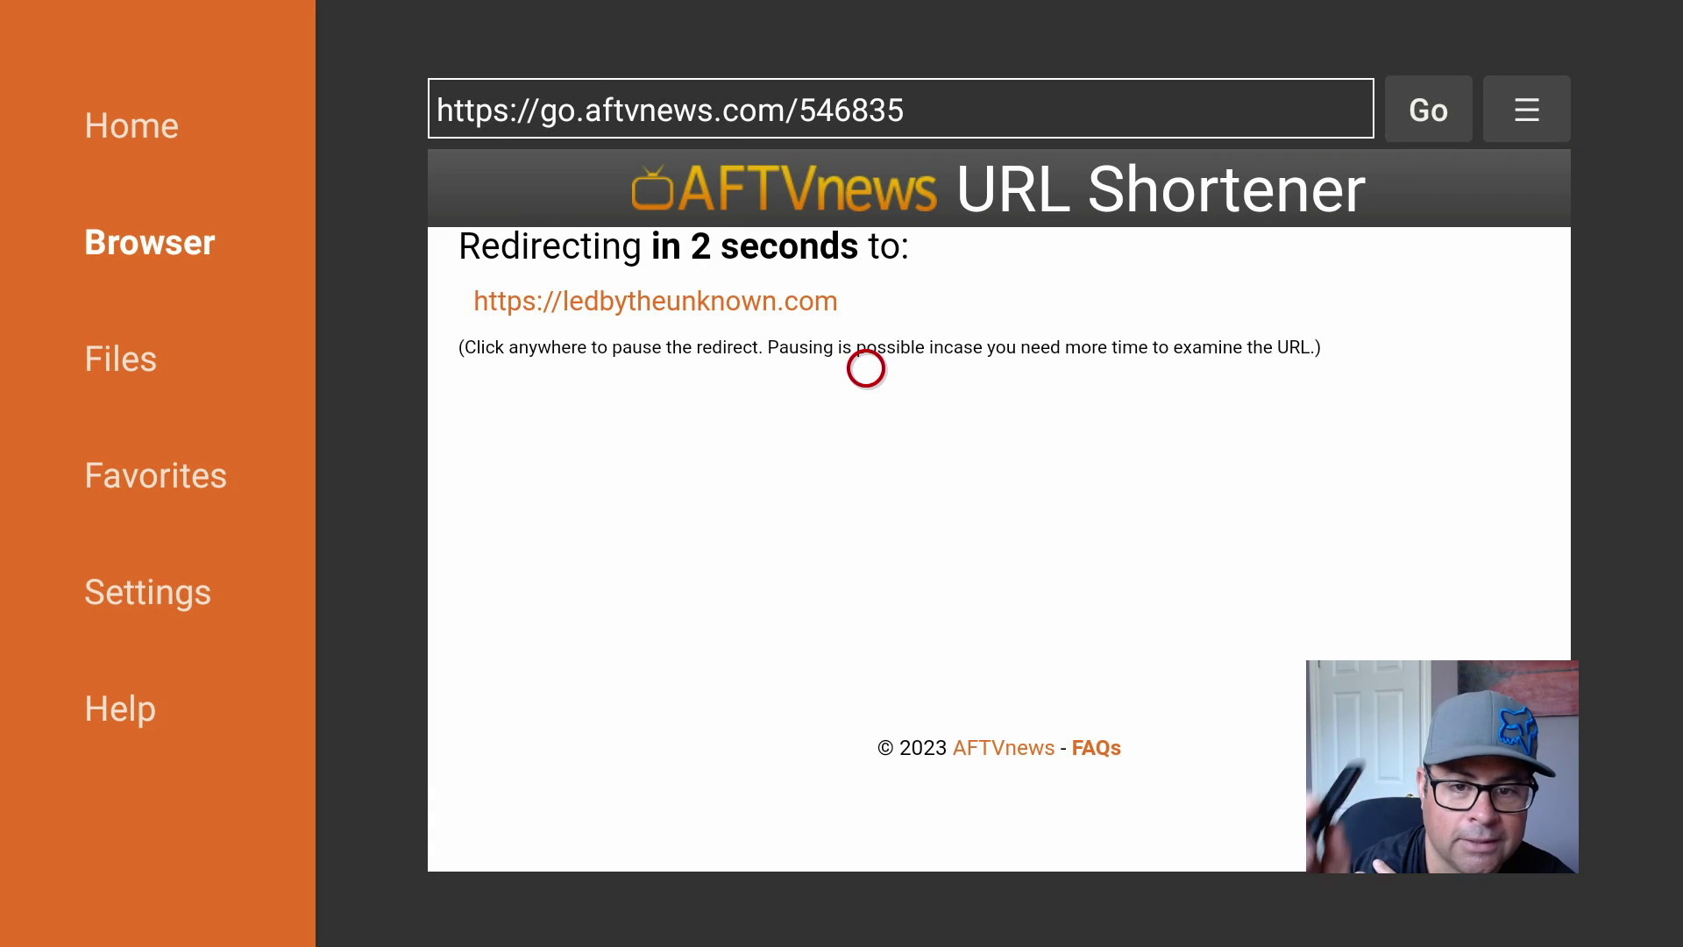
Cancel the first add-to-favorites dialog without saving it
{"action": "key", "text": "Menu"}
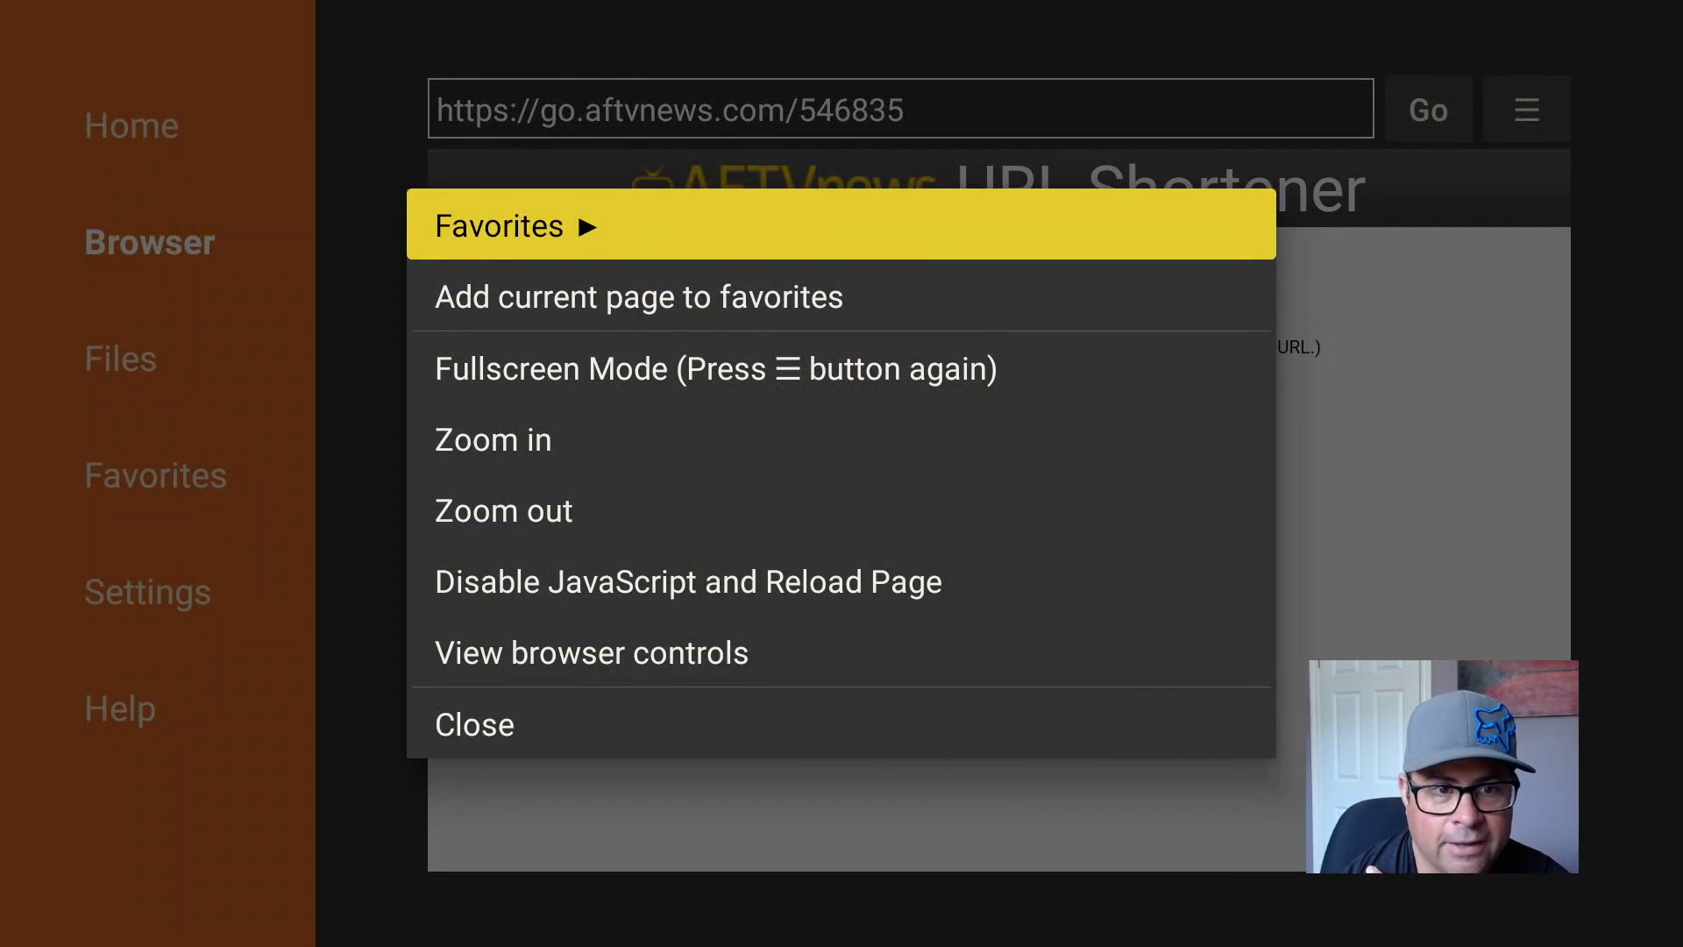
{"action": "key", "text": "Down"}
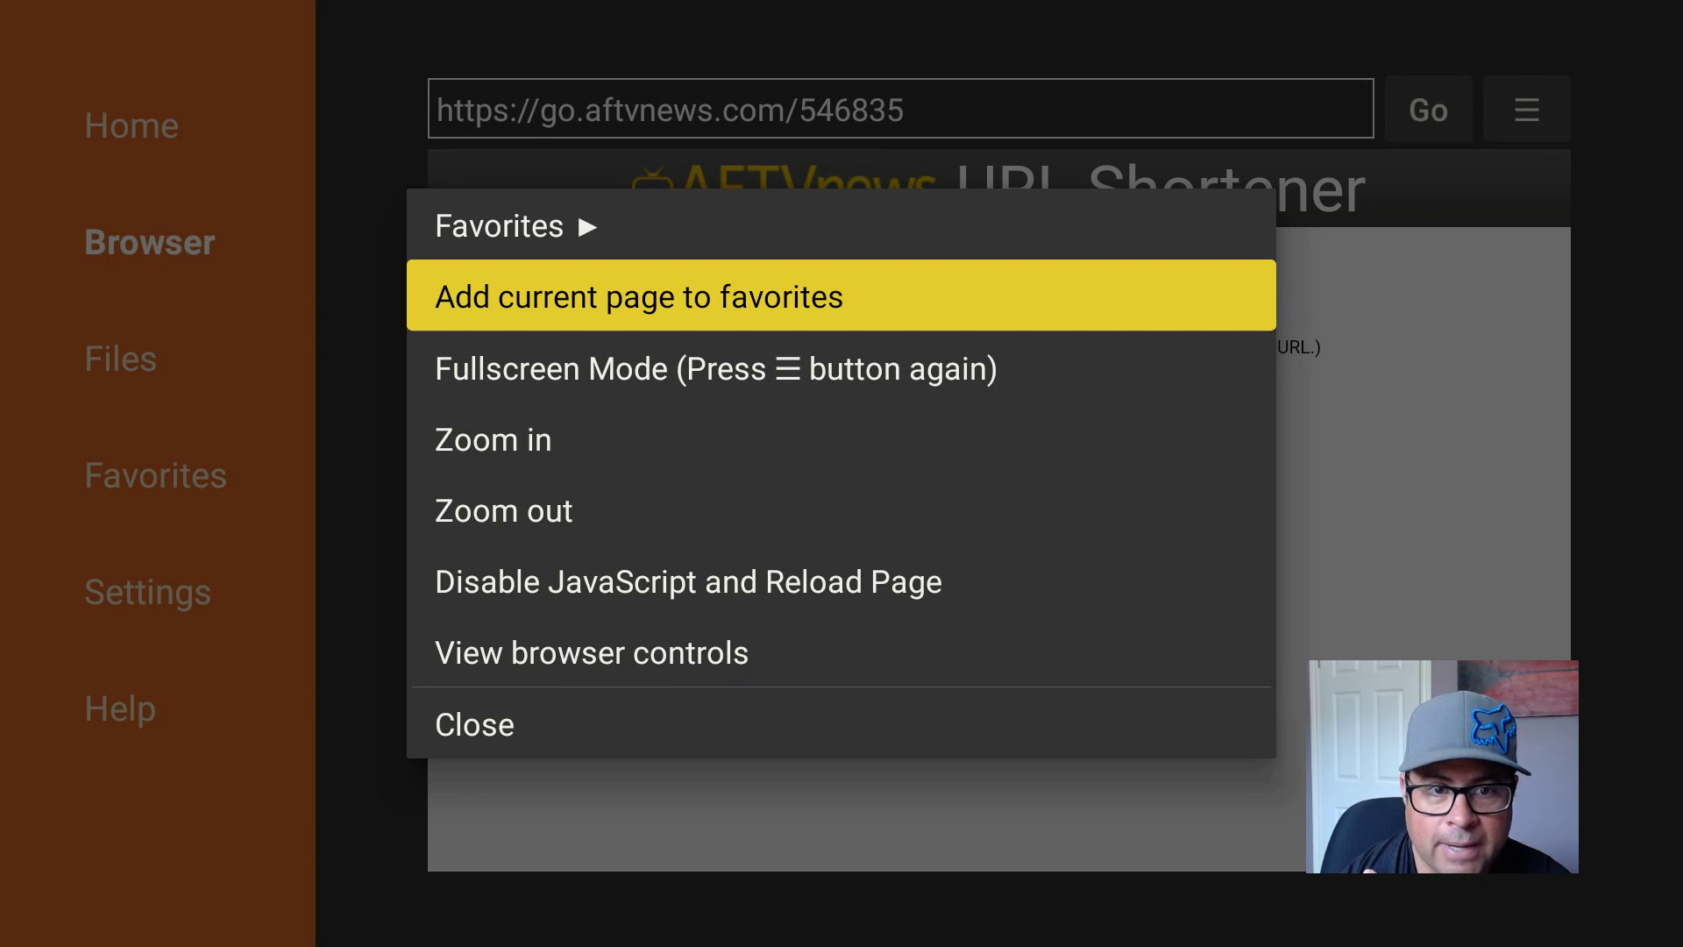
{"action": "key", "text": "Return"}
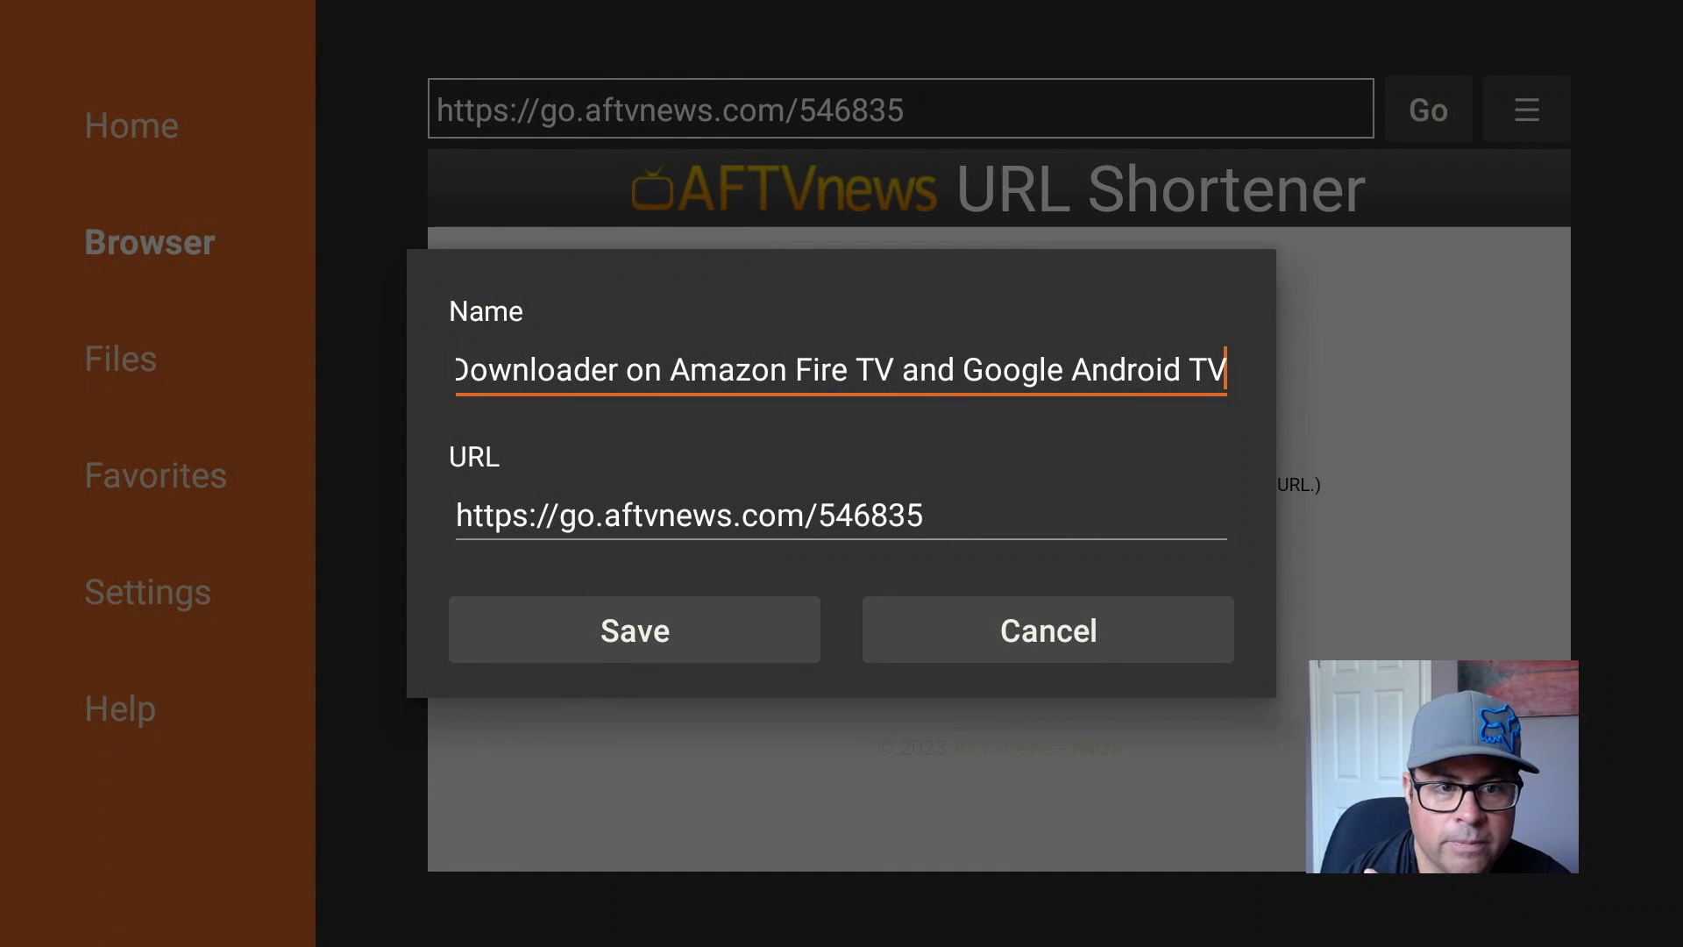
{"action": "key", "text": "Down"}
{"action": "key", "text": "Down"}
{"action": "key", "text": "Return"}
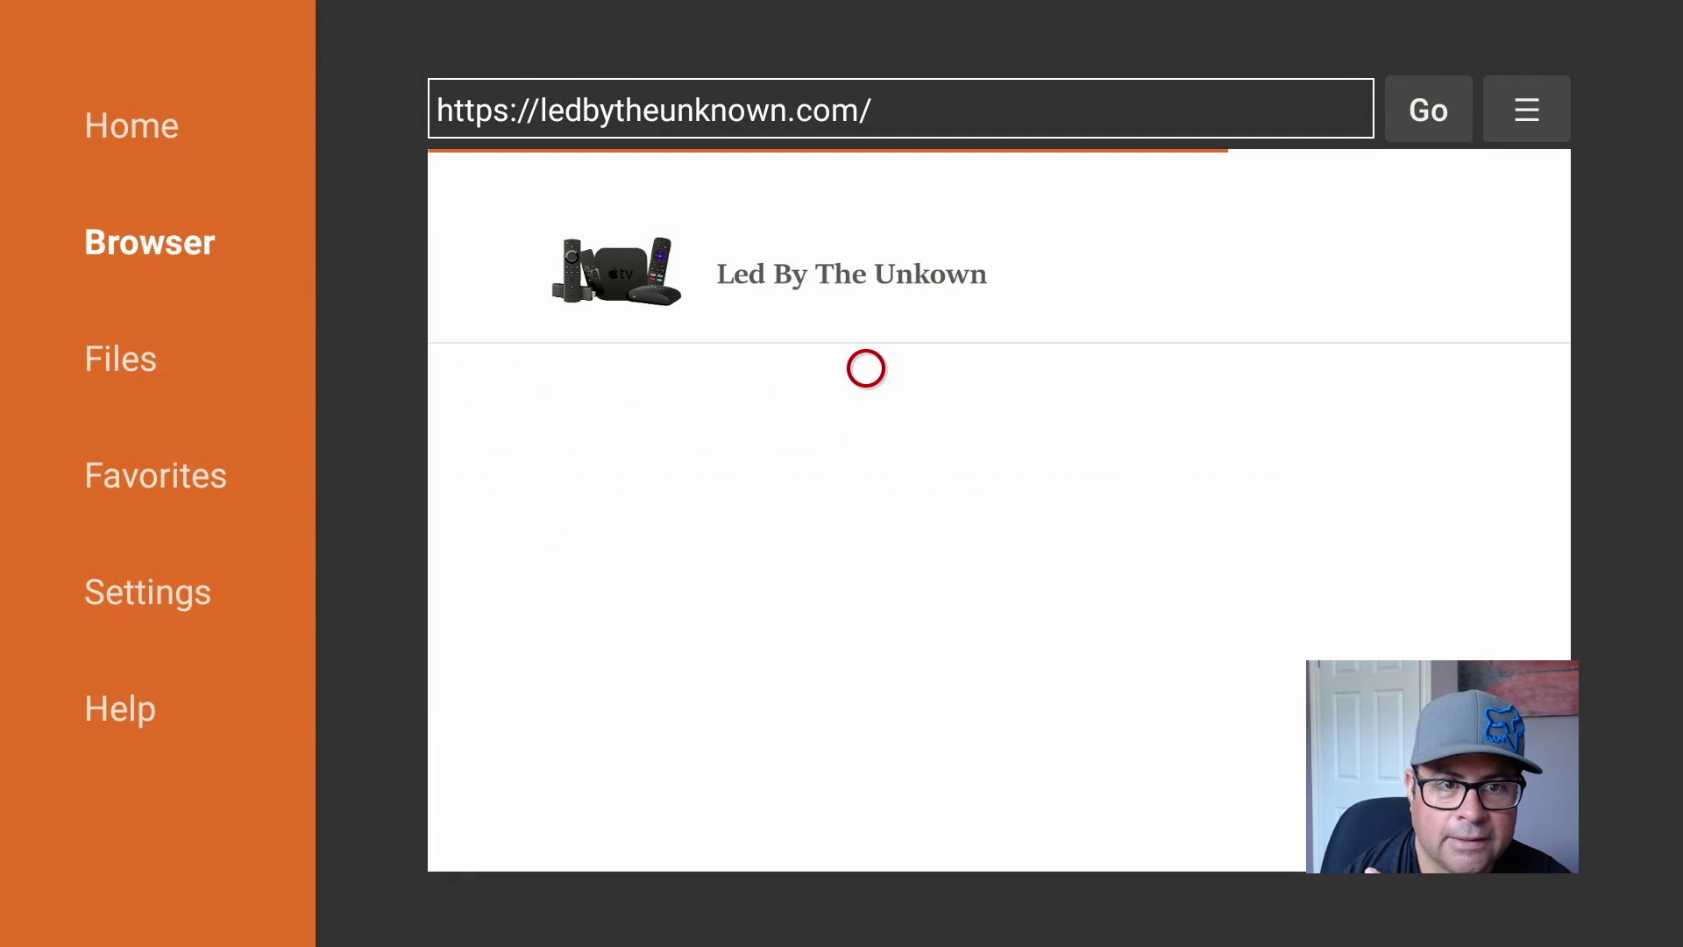
Save ledbytheunknown.com as a favorite with its default name
{"action": "key", "text": "Menu"}
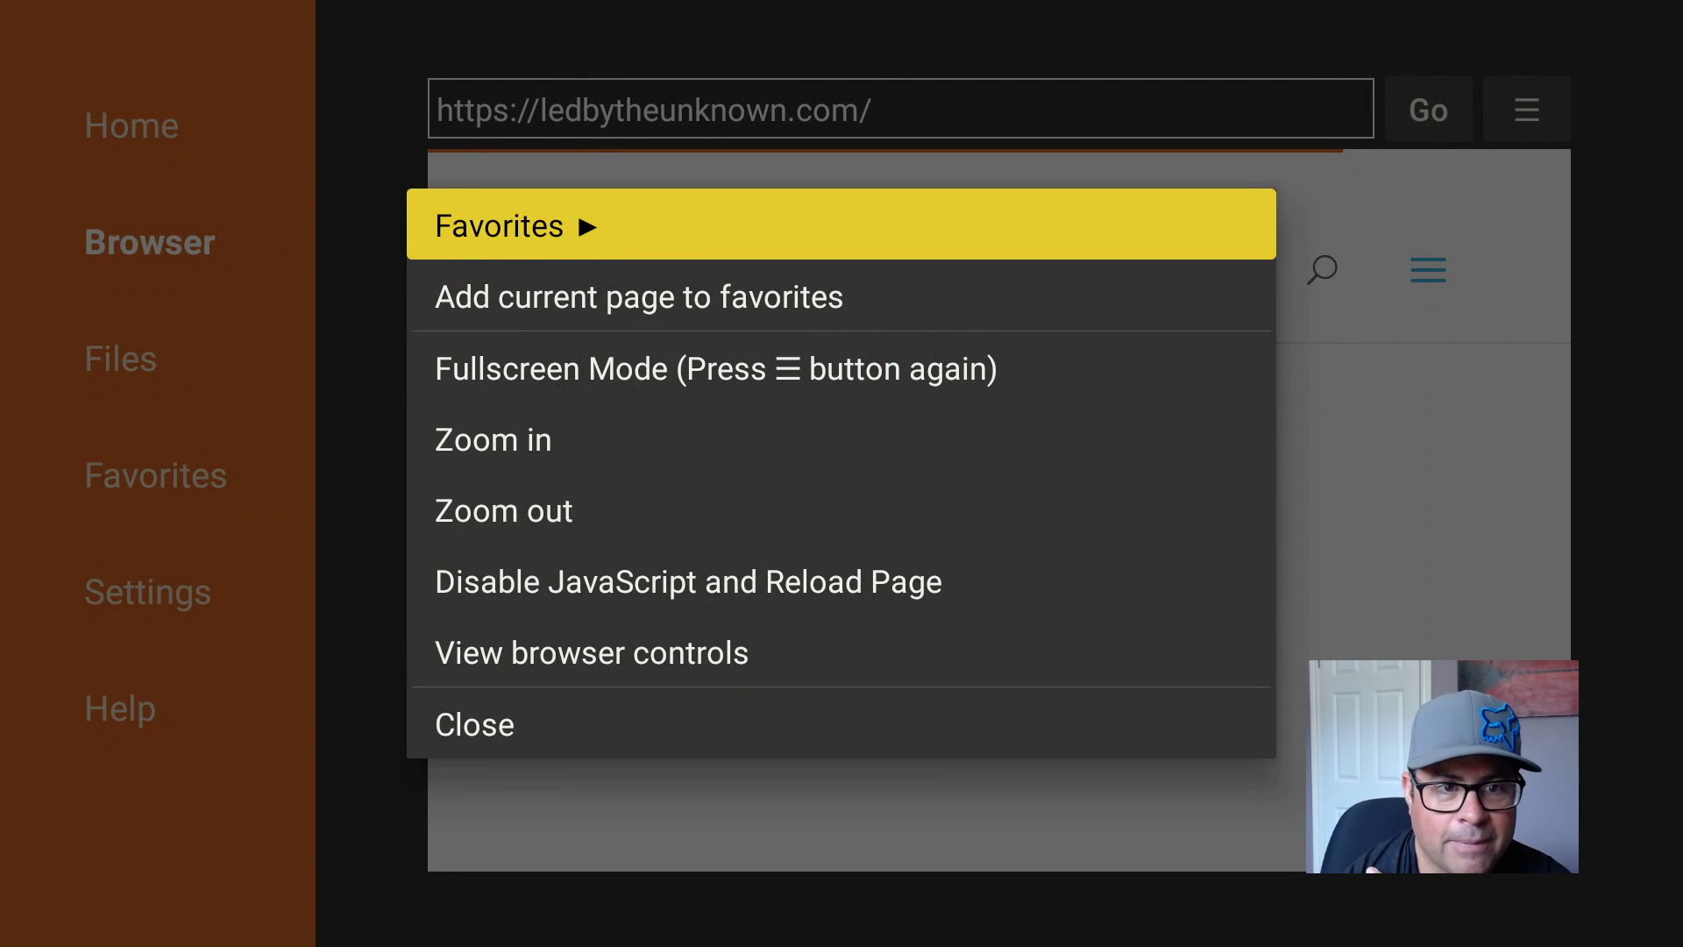
{"action": "key", "text": "Down"}
{"action": "key", "text": "Down"}
{"action": "key", "text": "Up"}
{"action": "key", "text": "Return"}
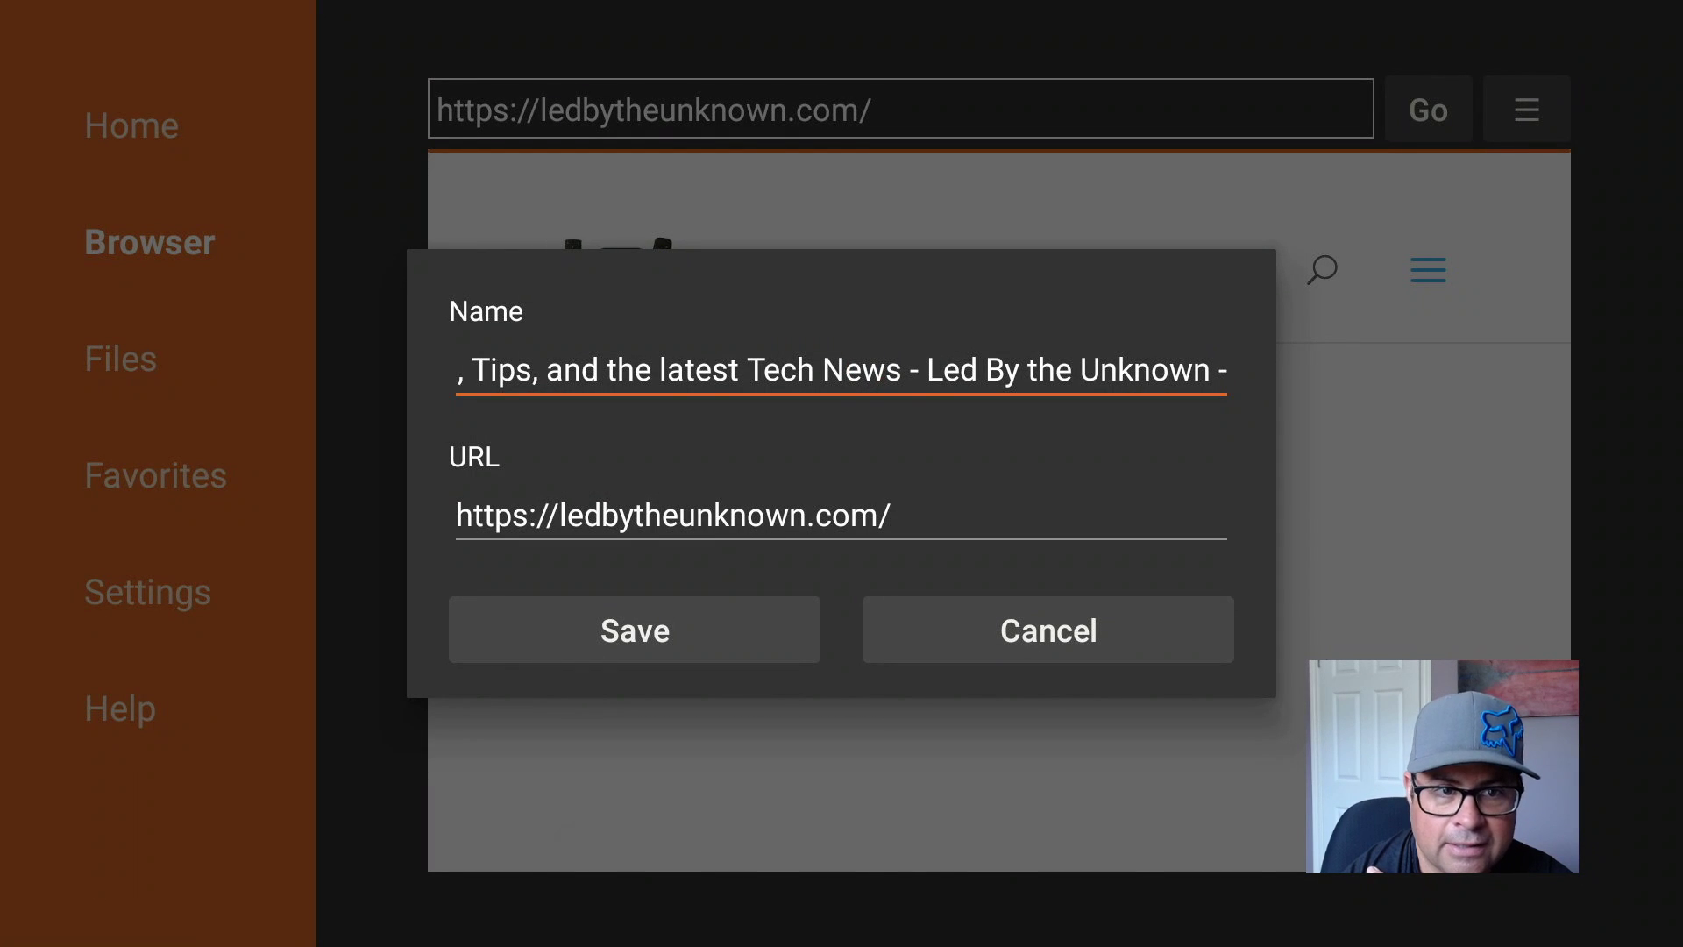
{"action": "key", "text": "Down"}
{"action": "key", "text": "Down"}
{"action": "key", "text": "Right"}
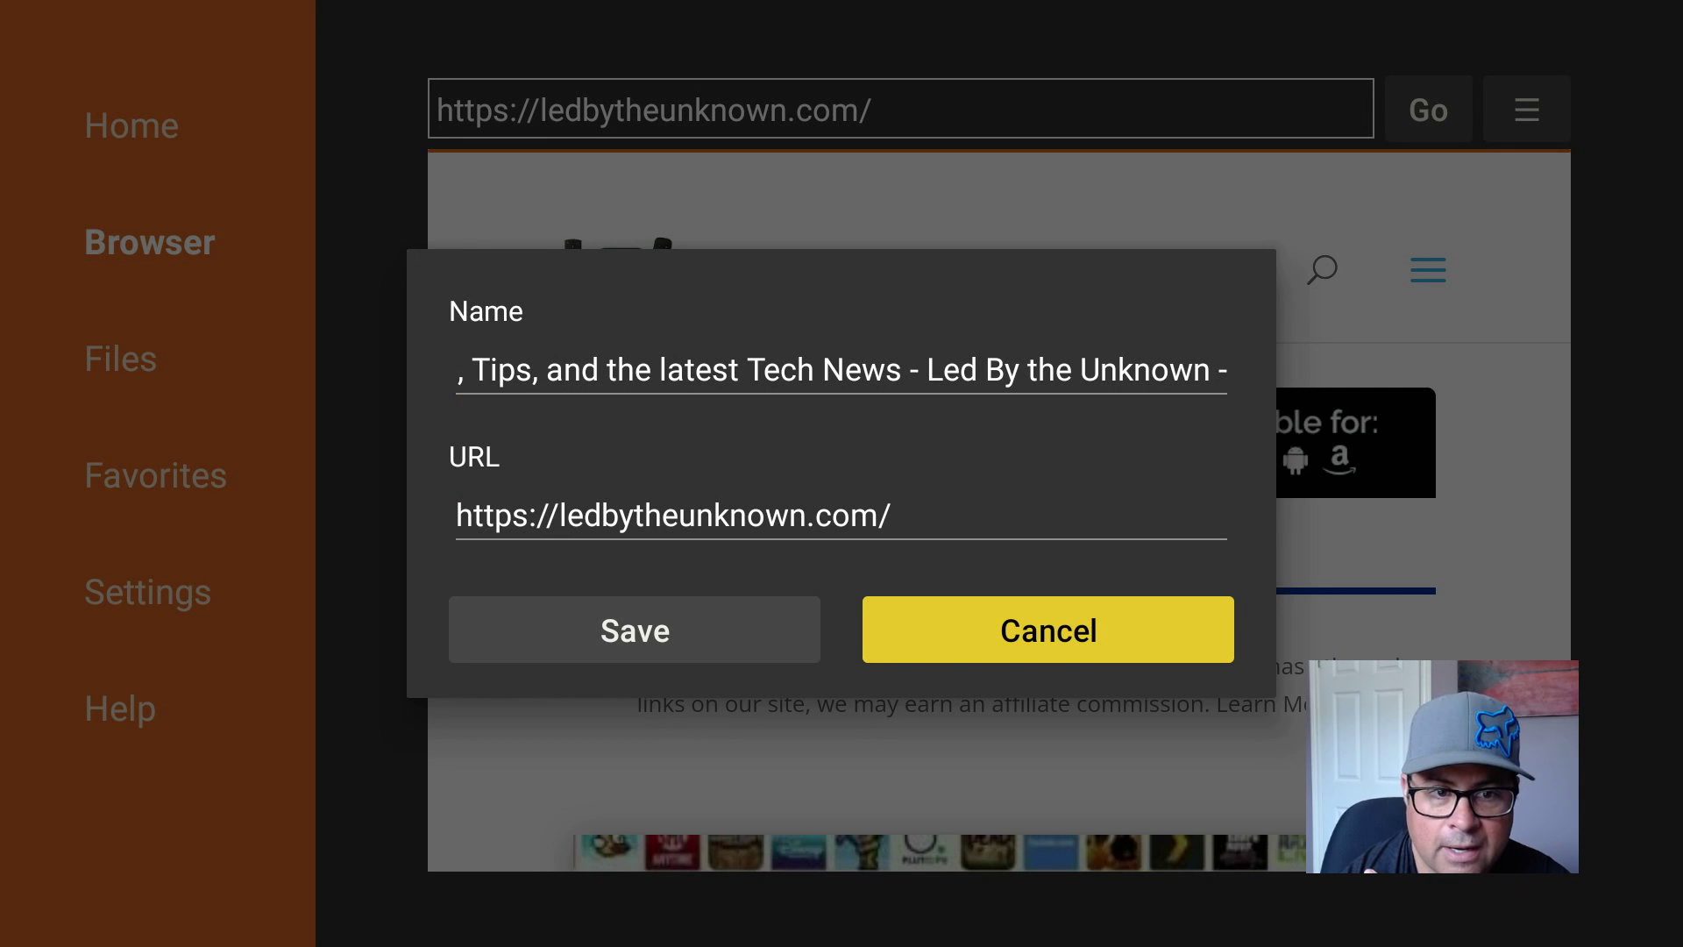
{"action": "key", "text": "Left"}
{"action": "key", "text": "Return"}
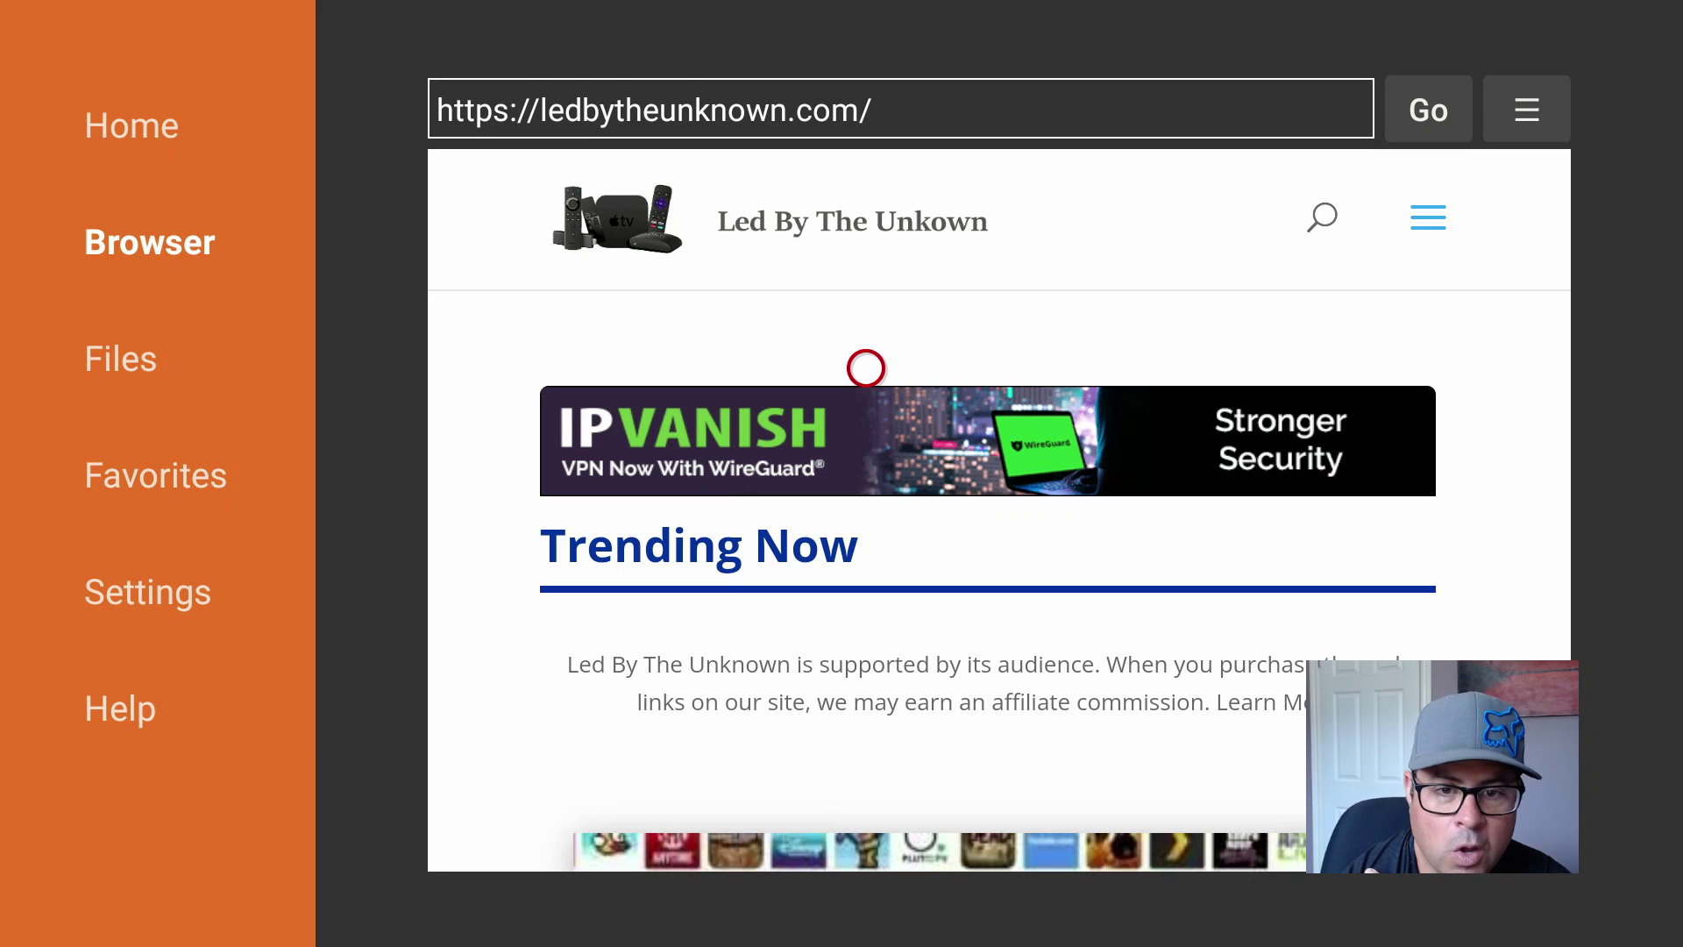
Scroll down the ledbytheunknown.com home page and open the 'Downloads for Youtube' post
{"action": "scroll", "coordinate": [866, 747], "scroll_direction": "down", "scroll_amount": 8}
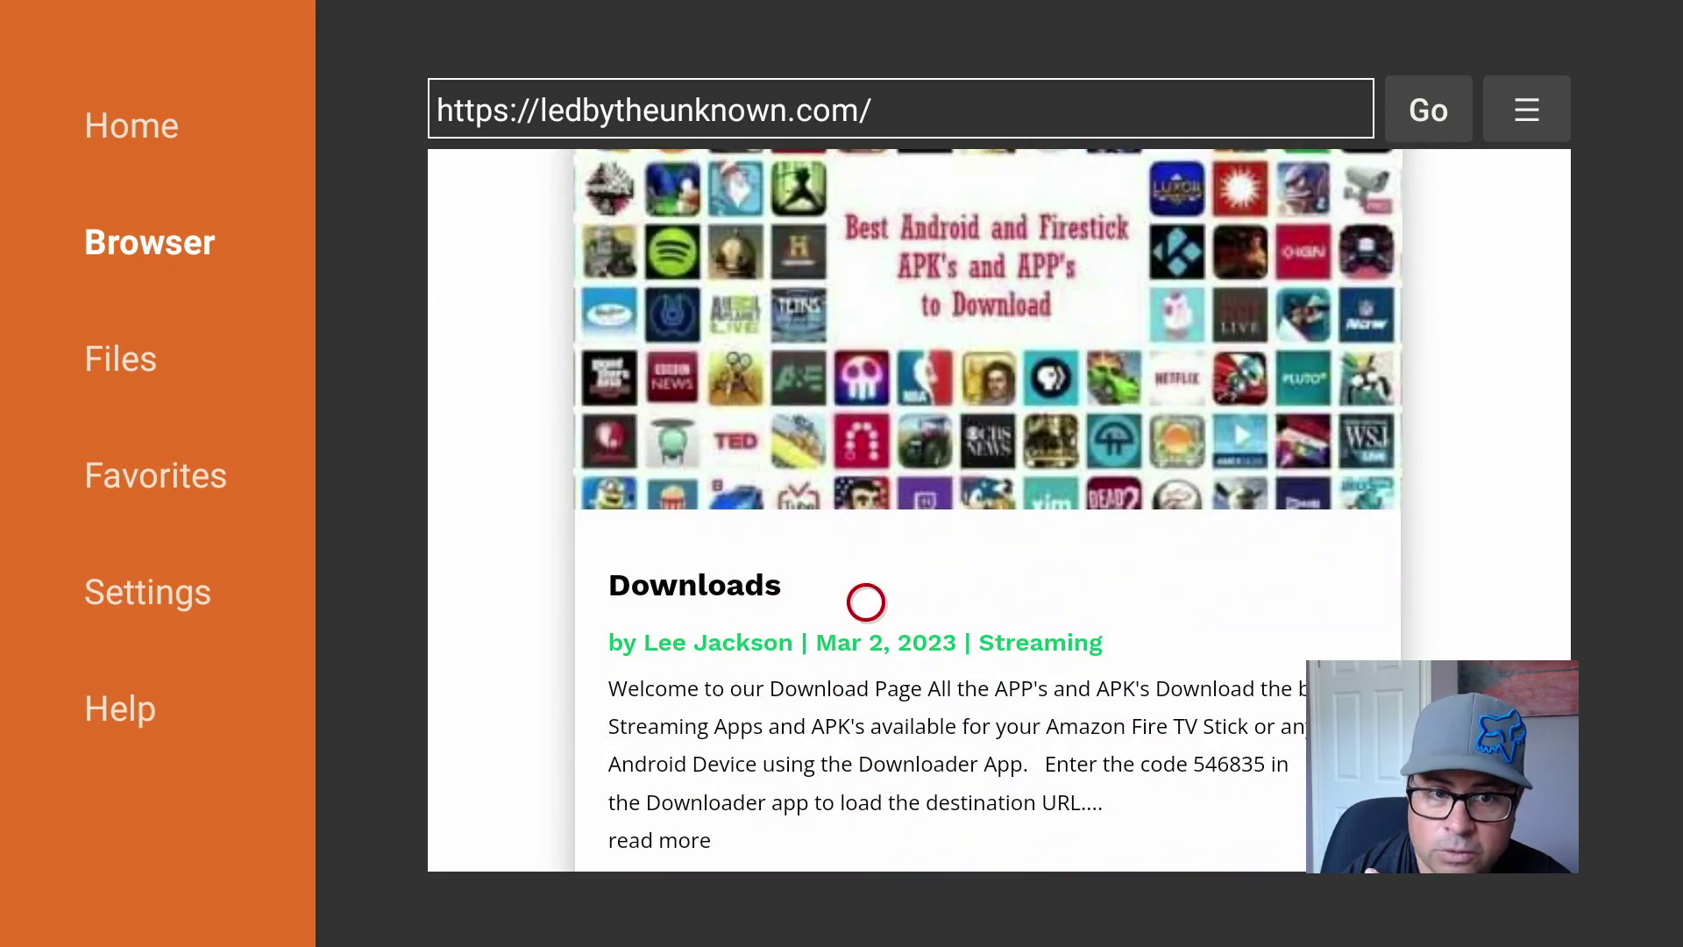
{"action": "scroll", "coordinate": [866, 836], "scroll_direction": "down", "scroll_amount": 5}
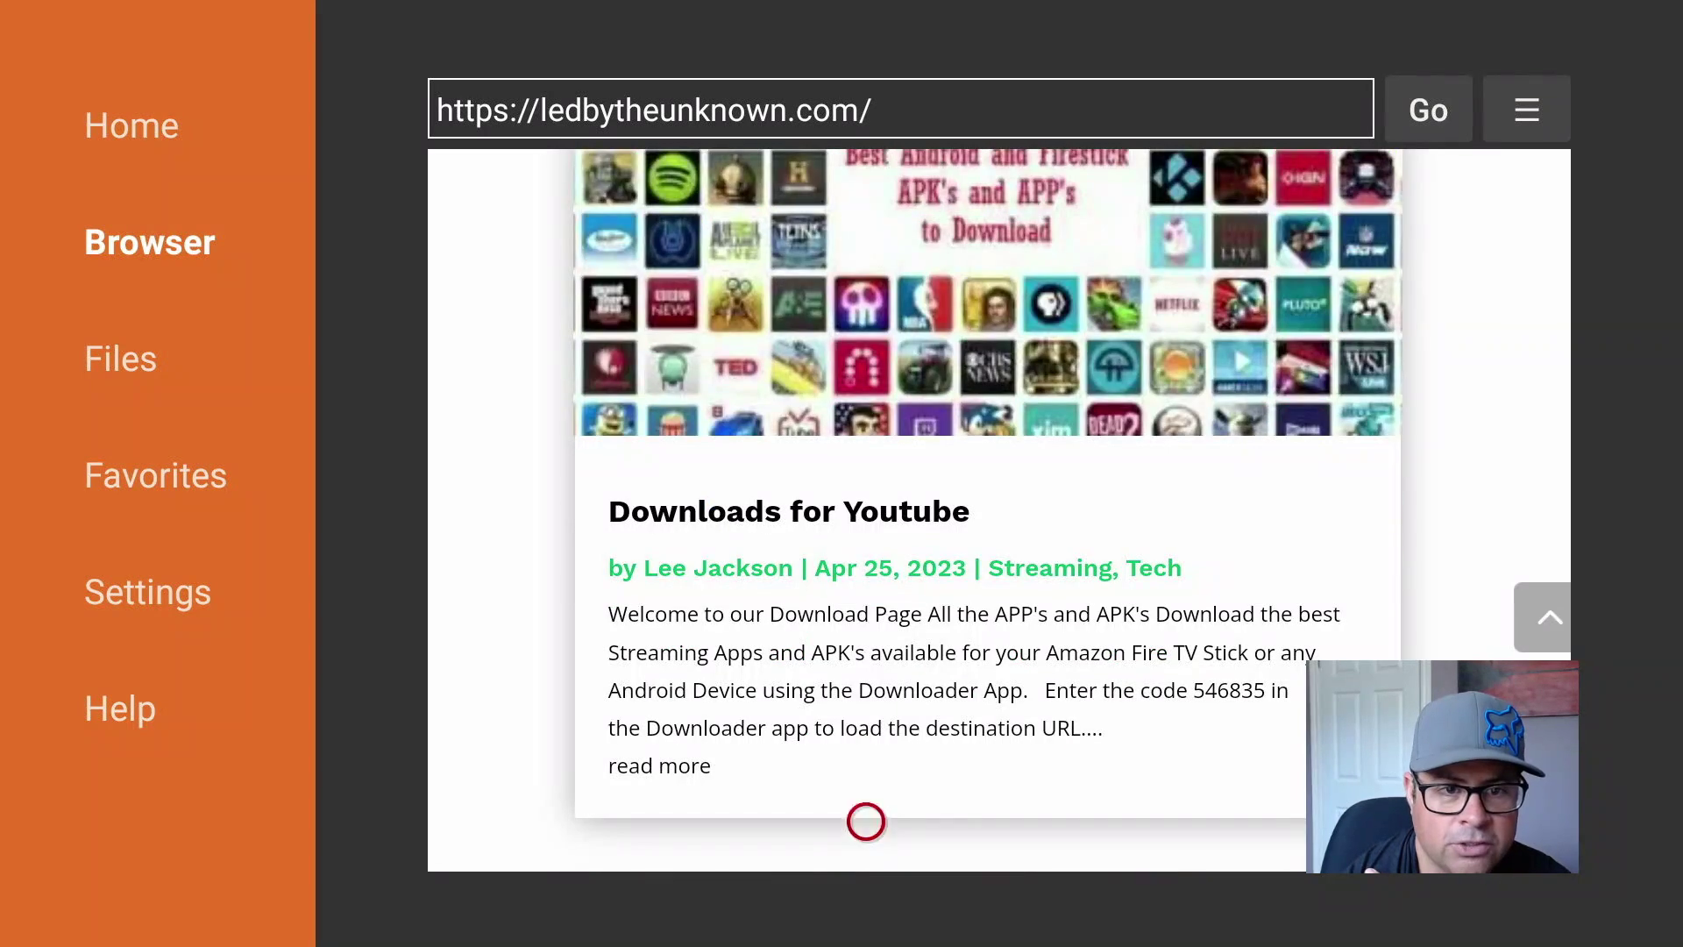
{"action": "left_click", "coordinate": [866, 309]}
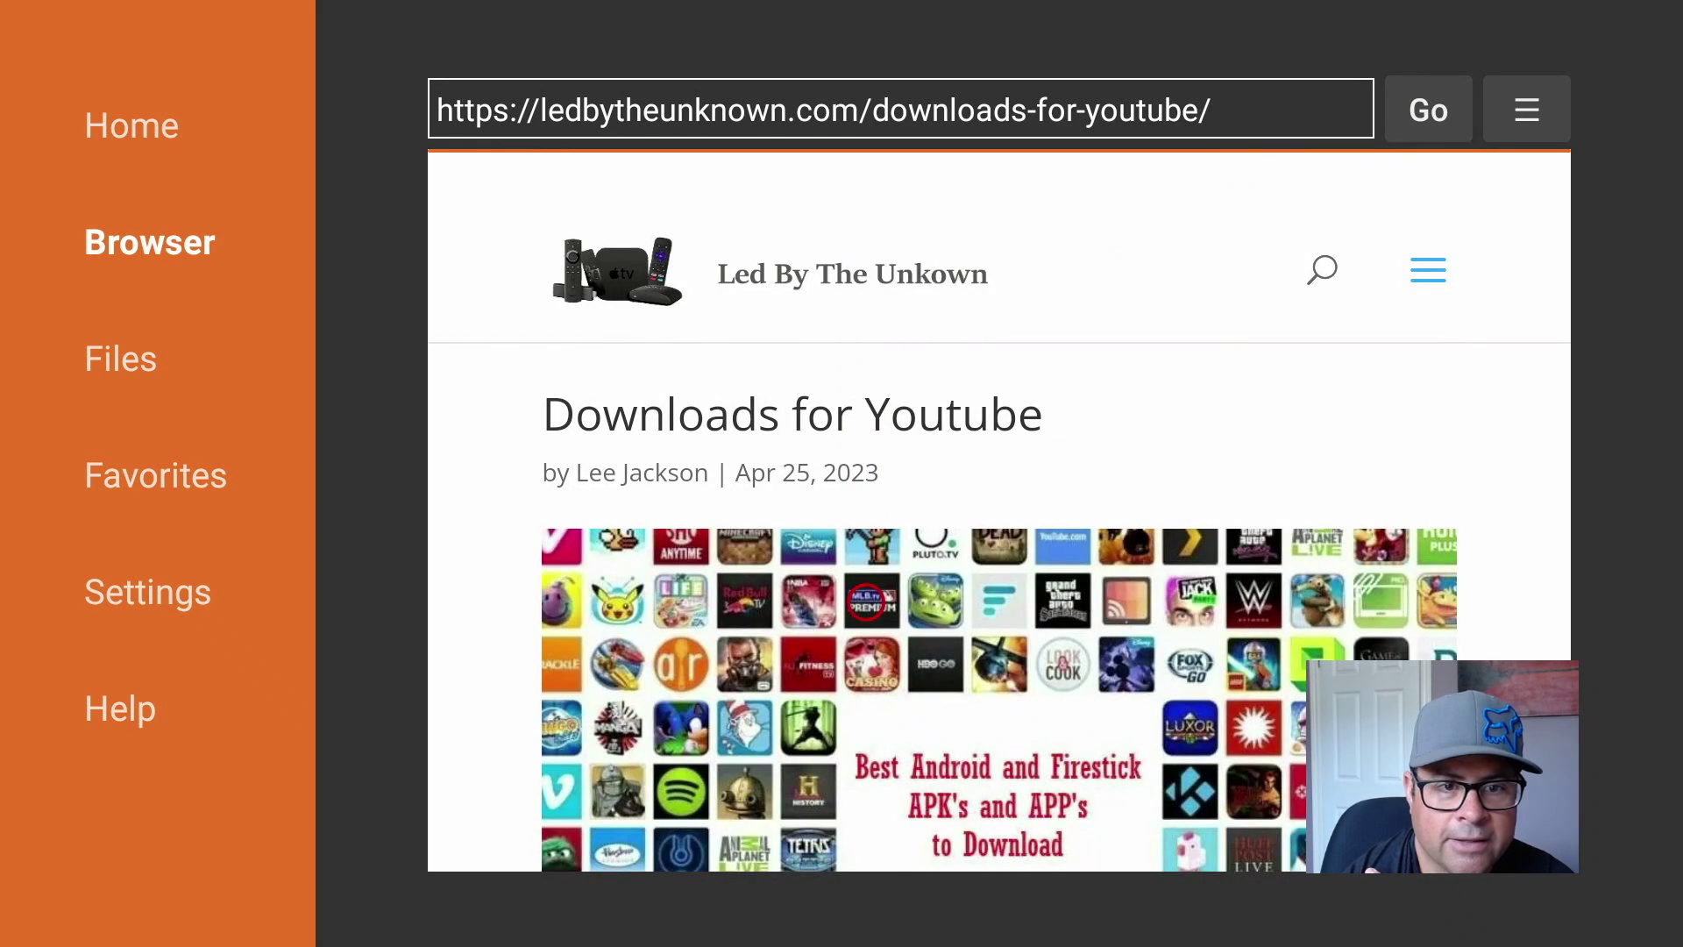
Scroll past the ads and QR code to the Live TV app buttons like Xumo and Pluto
{"action": "scroll", "coordinate": [866, 834], "scroll_direction": "down", "scroll_amount": 10}
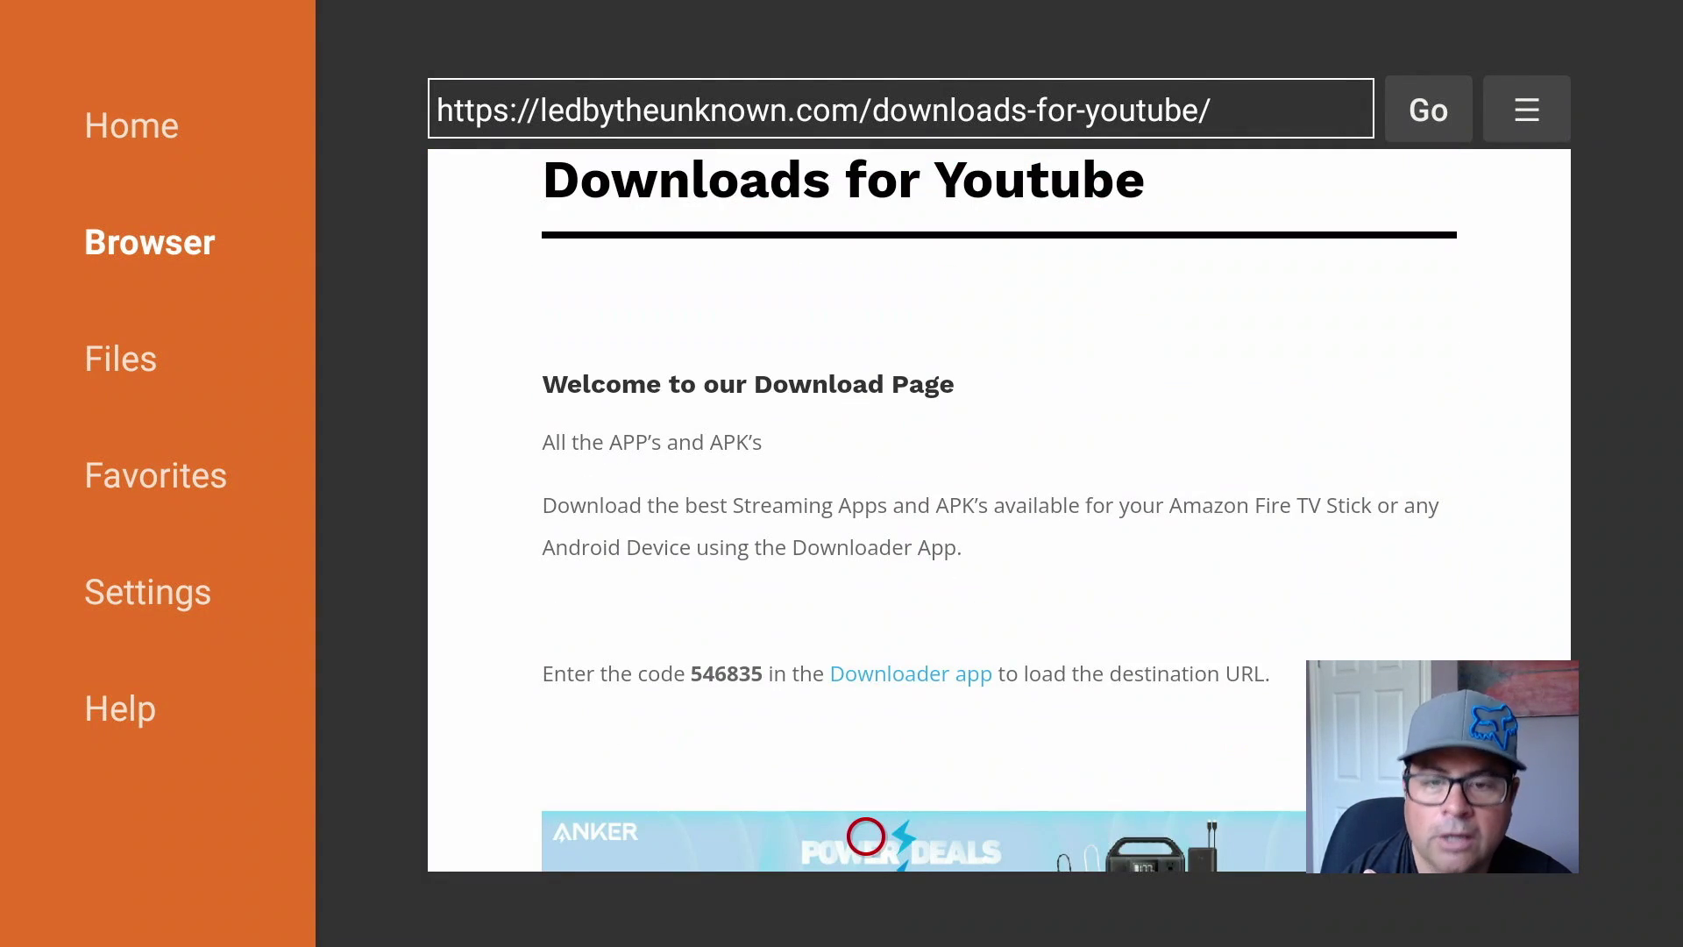
{"action": "scroll", "coordinate": [866, 836], "scroll_direction": "down", "scroll_amount": 3}
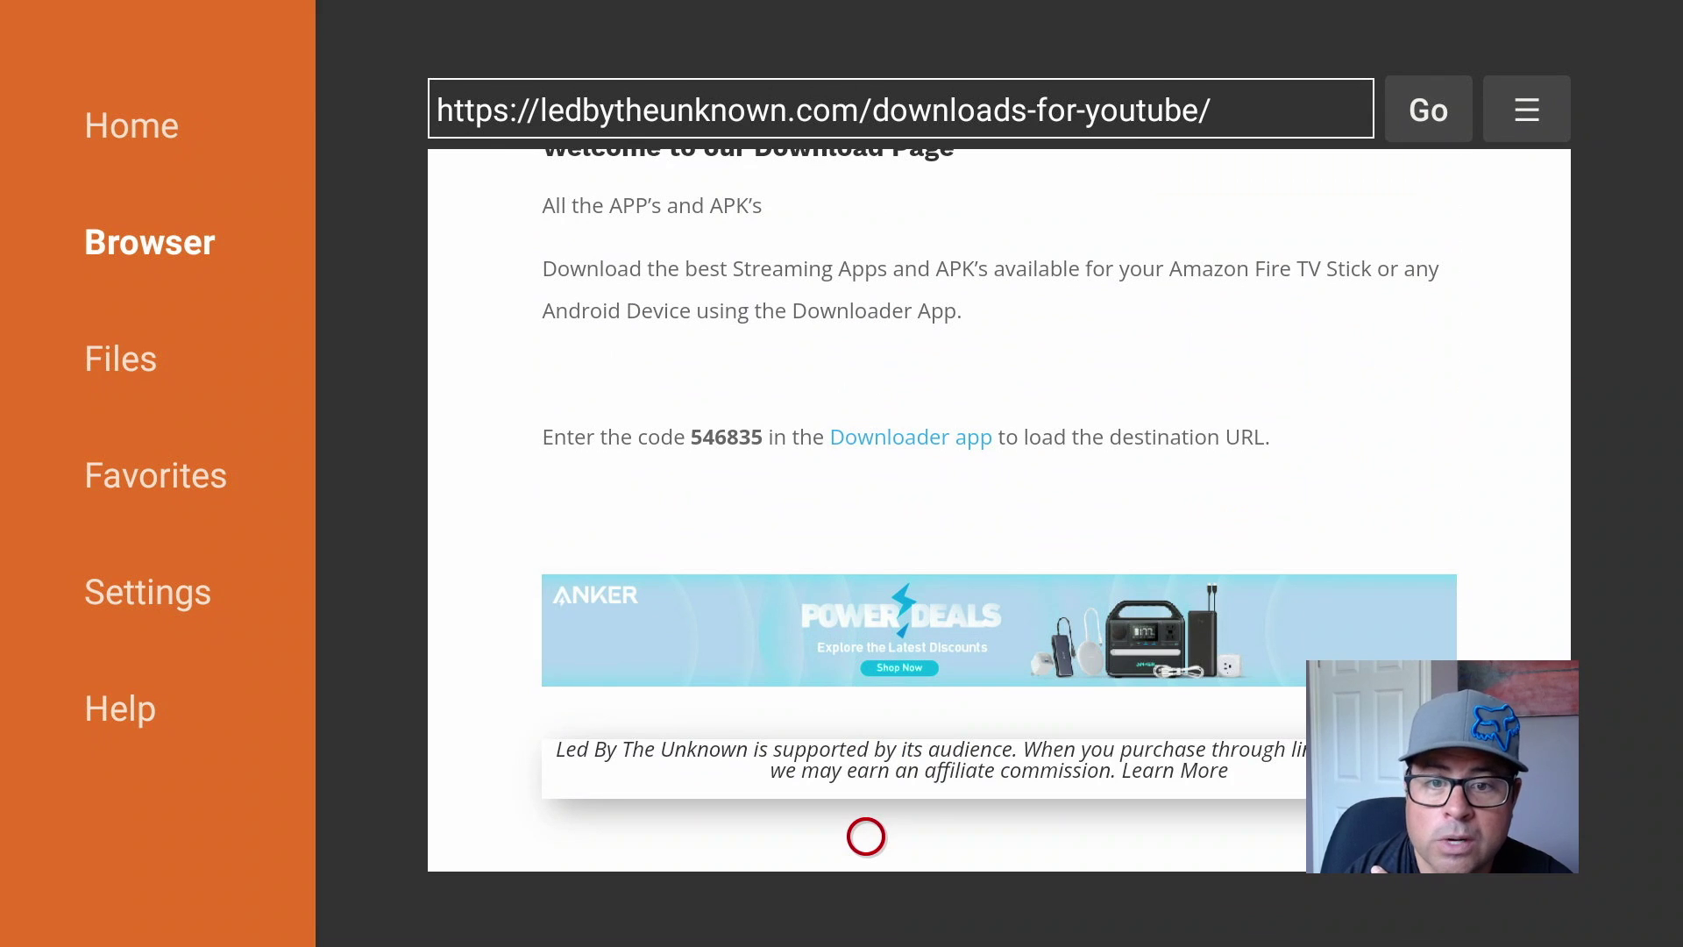
{"action": "scroll", "coordinate": [866, 836], "scroll_direction": "down", "scroll_amount": 10}
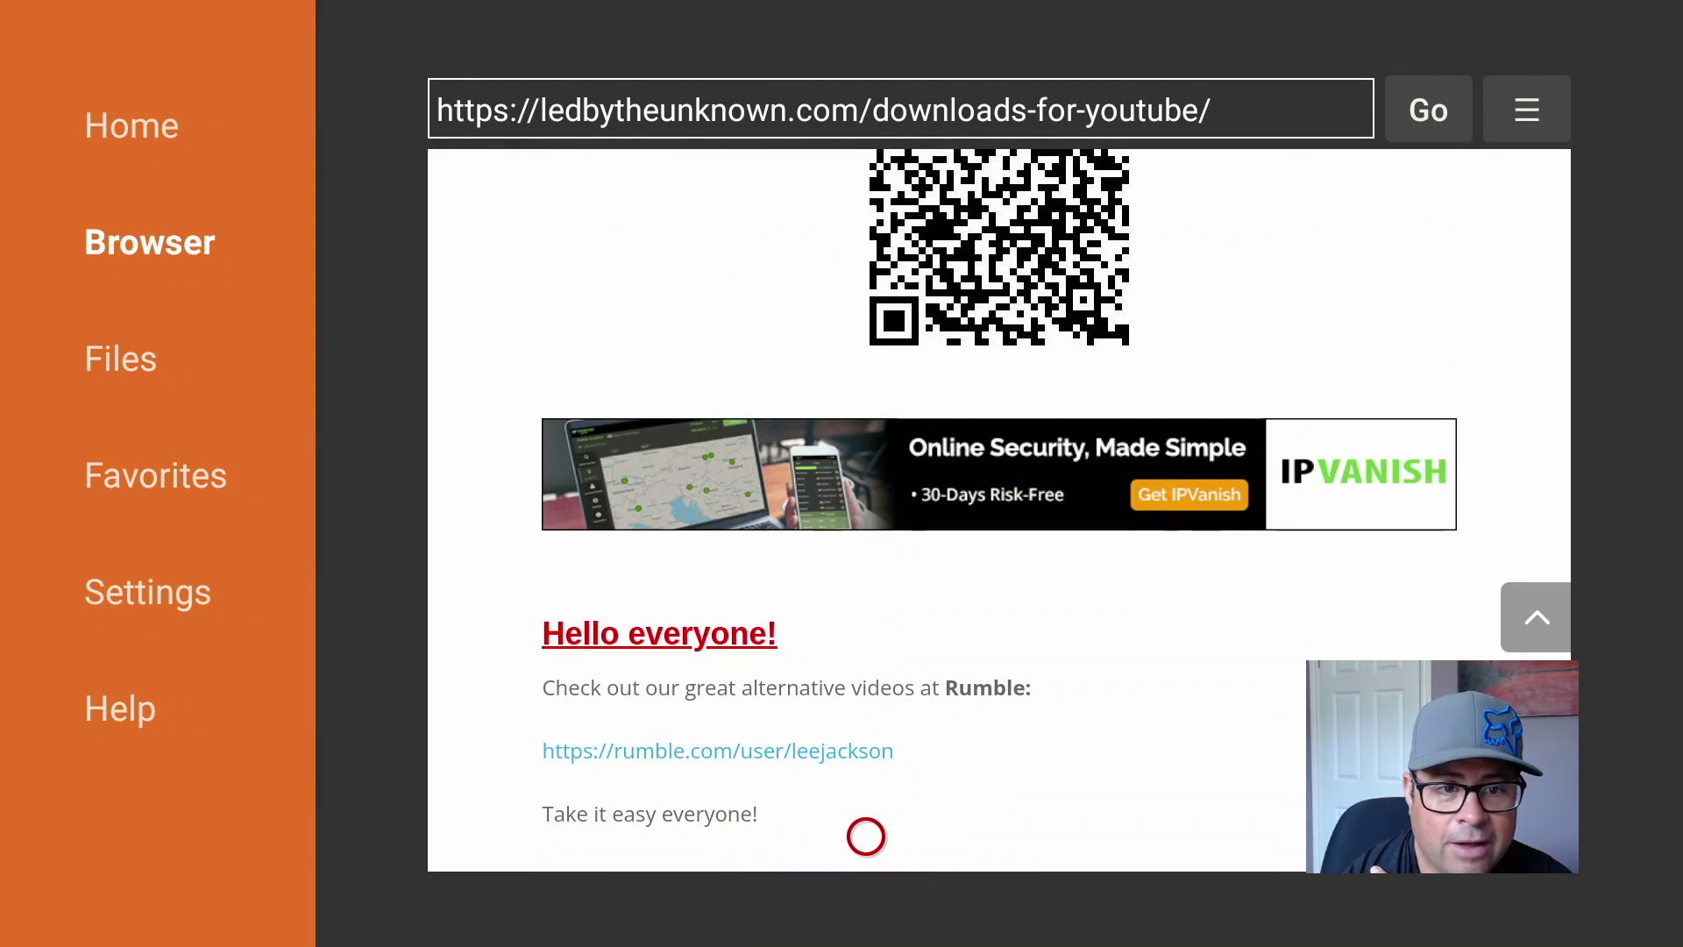
{"action": "scroll", "coordinate": [866, 183], "scroll_direction": "up", "scroll_amount": 2}
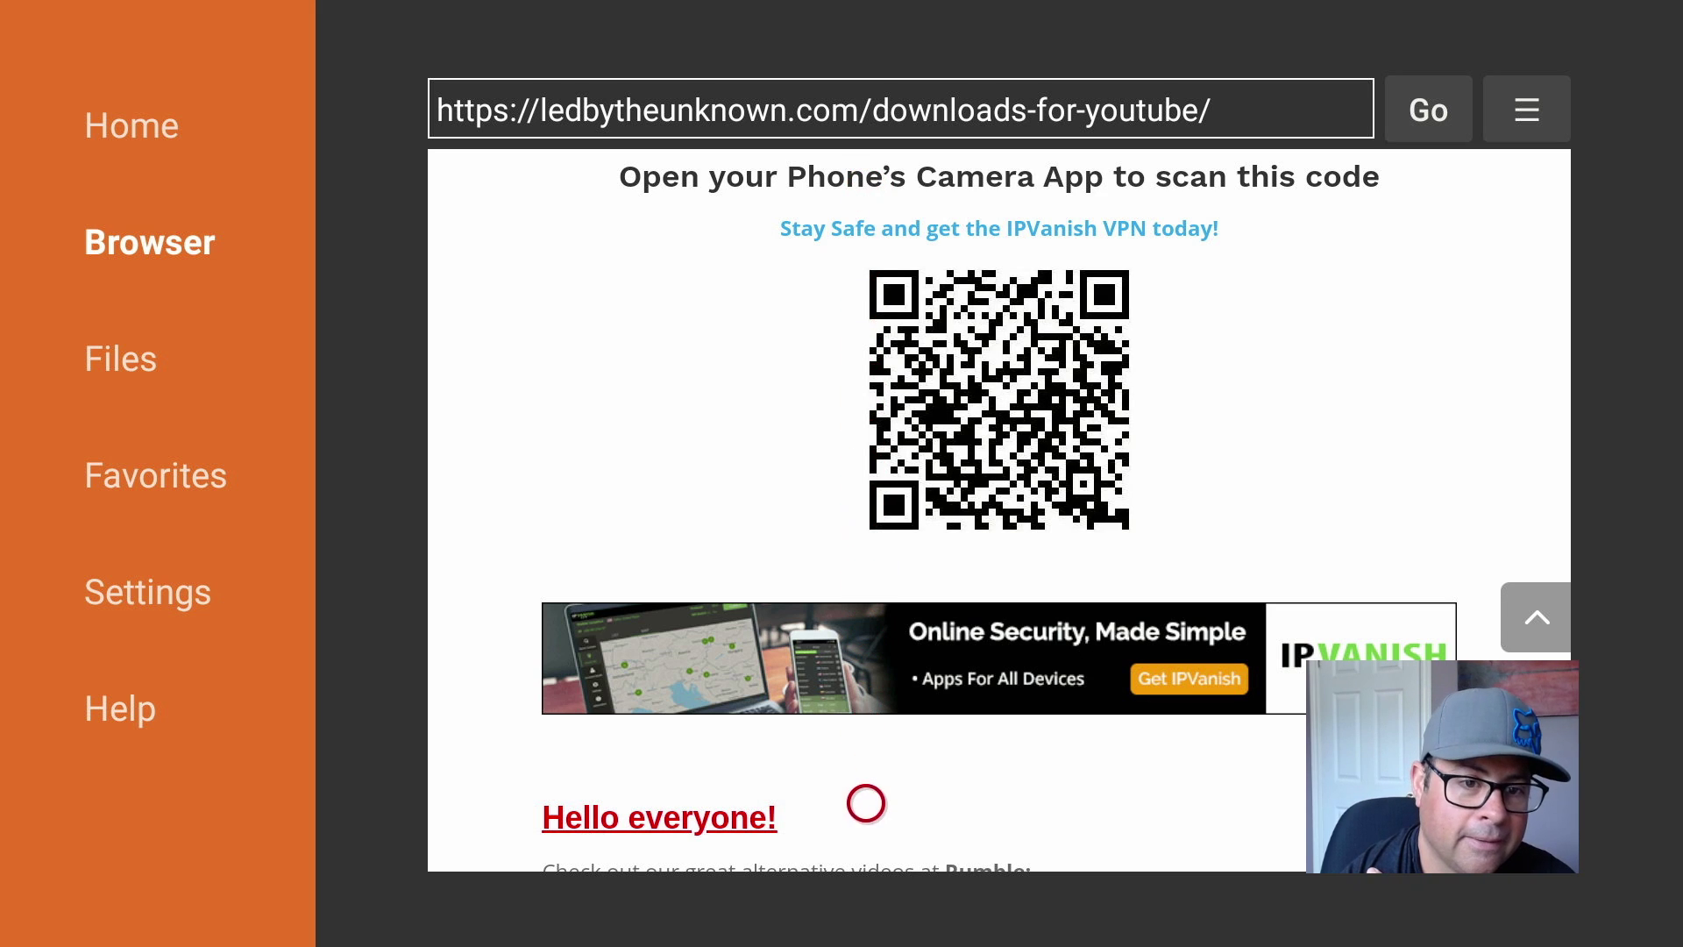
{"action": "scroll", "coordinate": [866, 824], "scroll_direction": "down", "scroll_amount": 1}
{"action": "scroll", "coordinate": [866, 836], "scroll_direction": "down", "scroll_amount": 3}
{"action": "scroll", "coordinate": [866, 835], "scroll_direction": "down", "scroll_amount": 1}
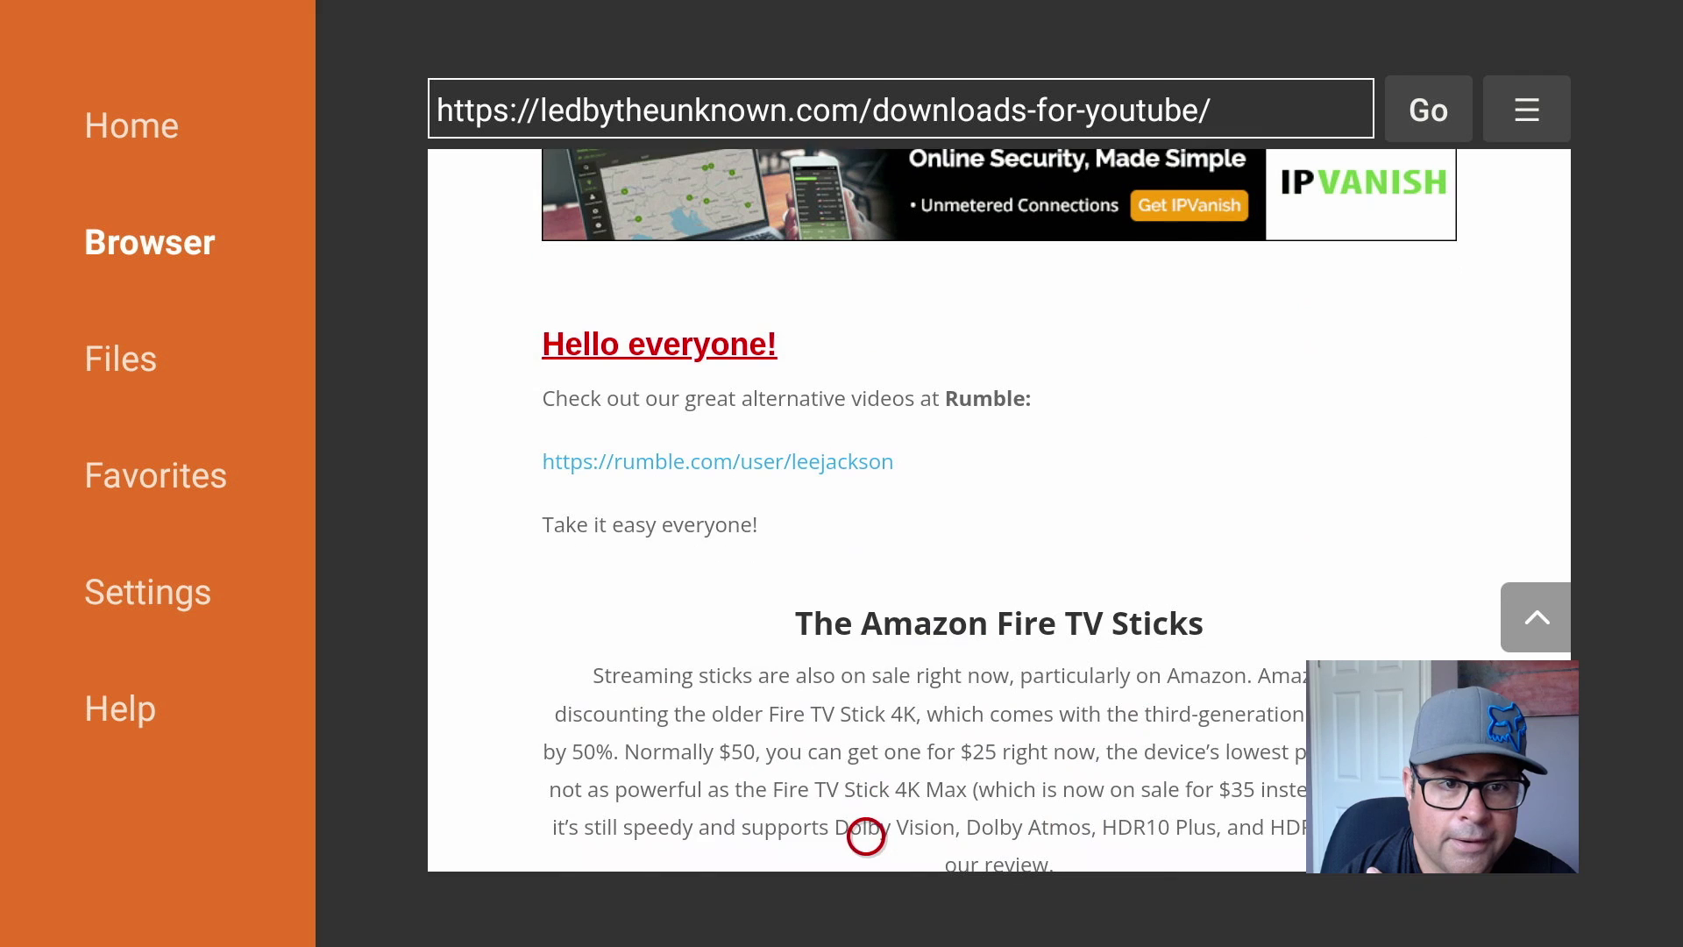
{"action": "scroll", "coordinate": [866, 835], "scroll_direction": "down", "scroll_amount": 10}
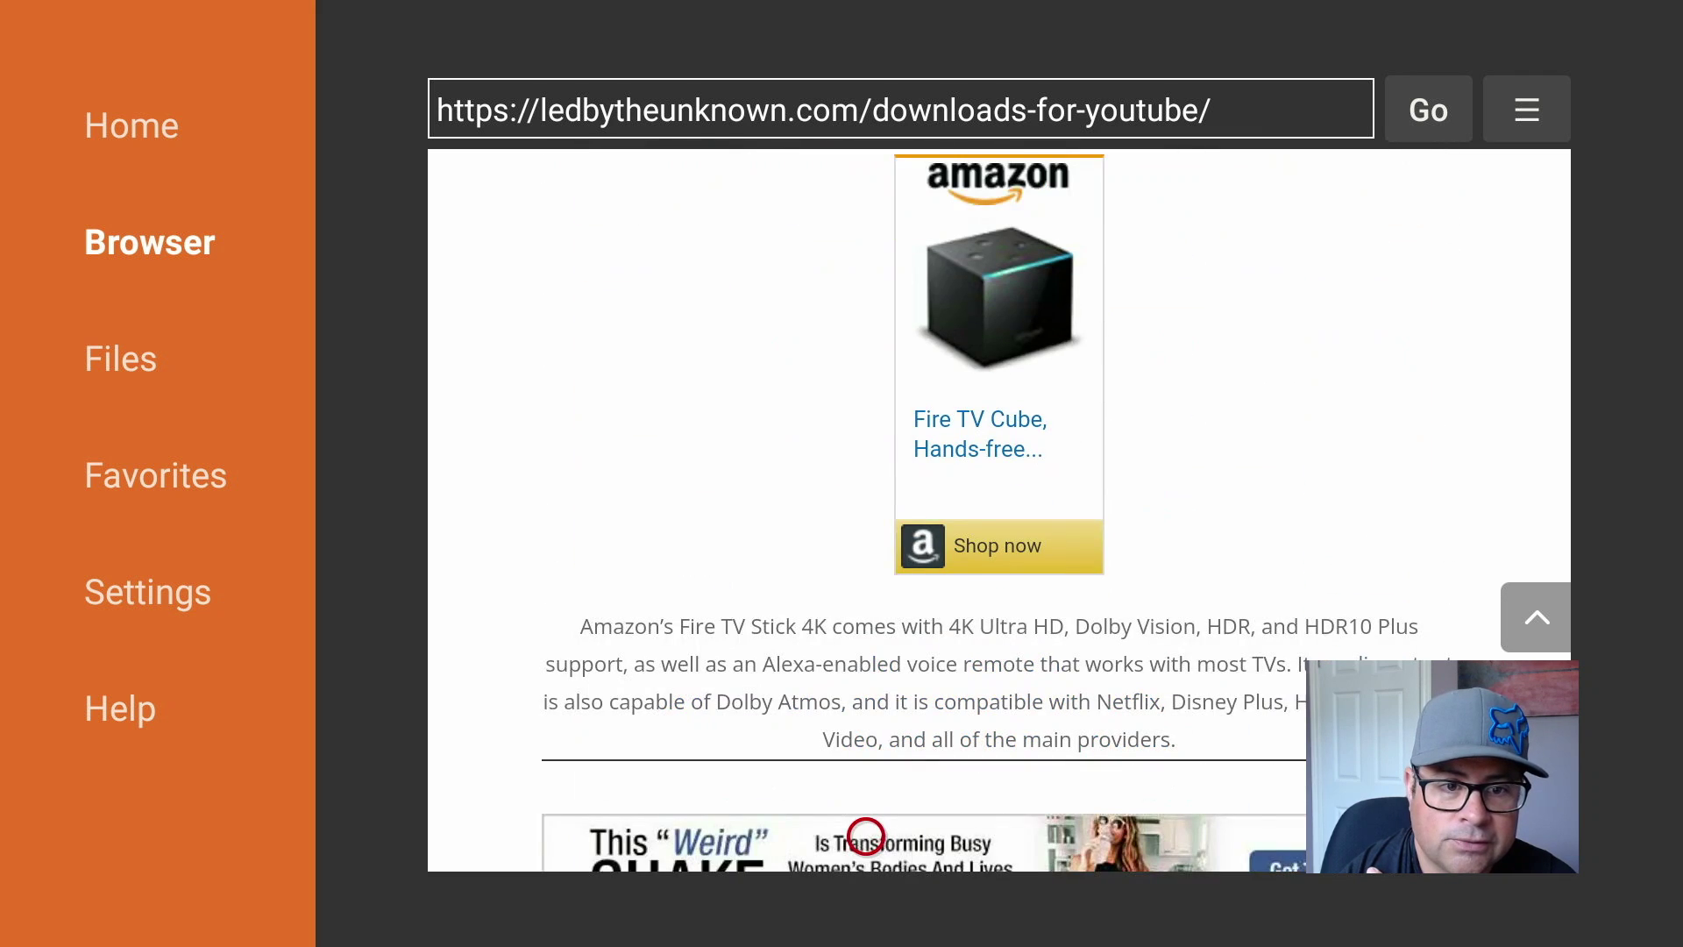
{"action": "scroll", "coordinate": [866, 835], "scroll_direction": "down", "scroll_amount": 6}
{"action": "scroll", "coordinate": [866, 835], "scroll_direction": "down", "scroll_amount": 5}
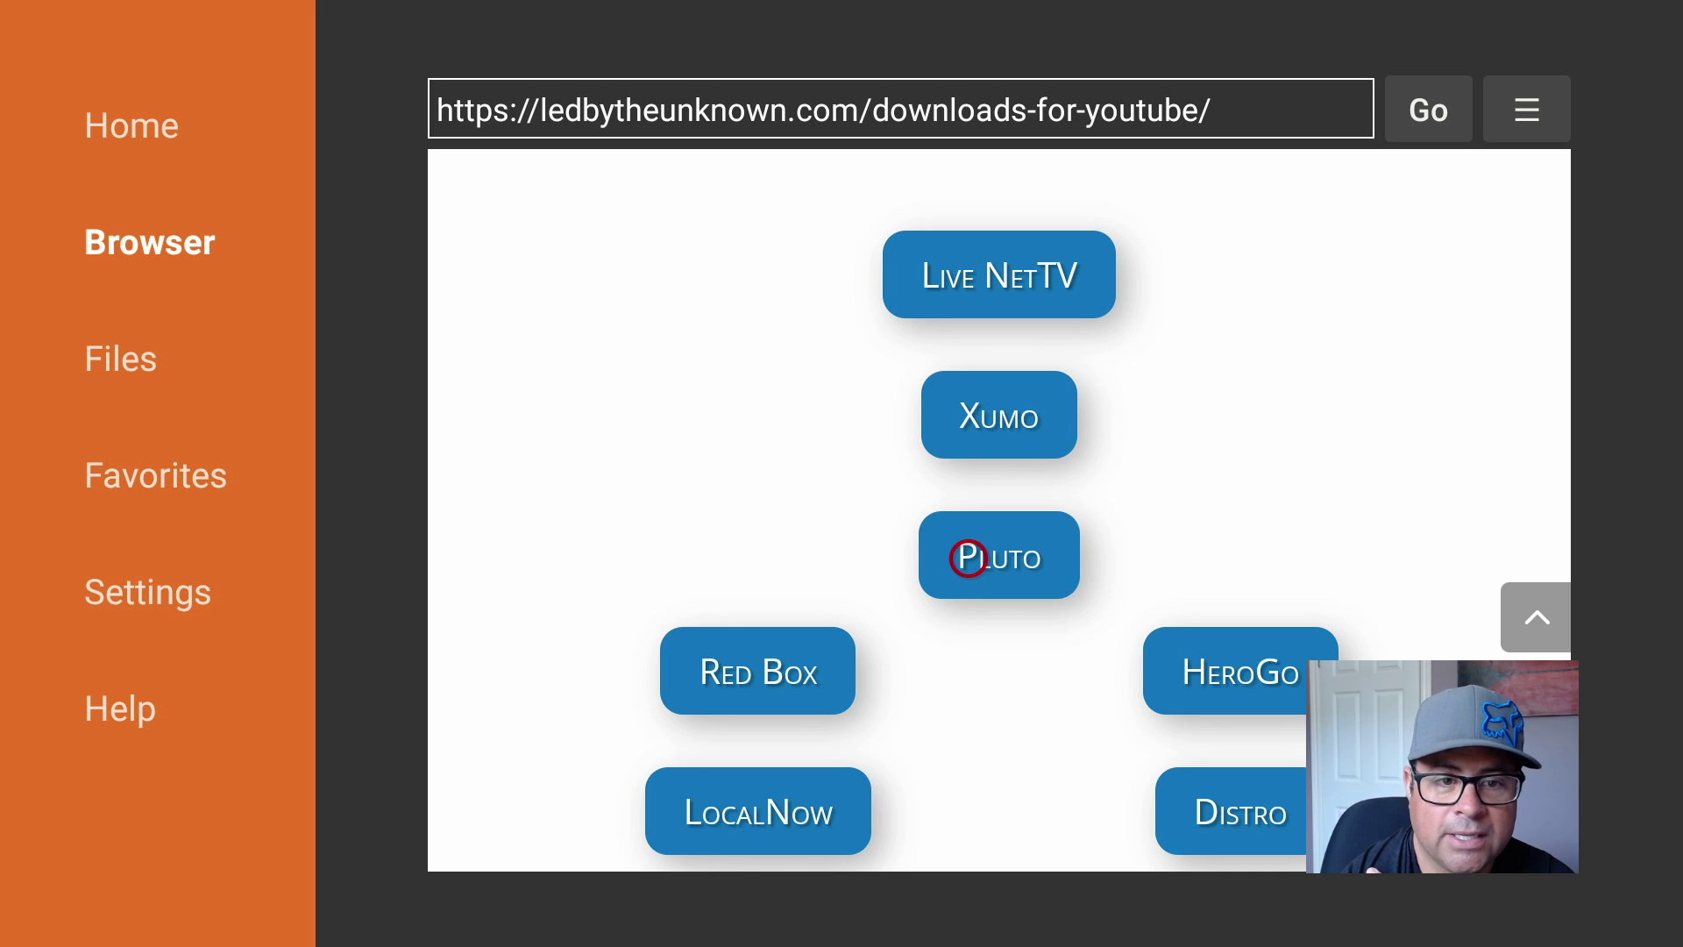
Open the Pluto link, then return from pluto.tv to the Downloads for Youtube post
{"action": "left_click", "coordinate": [968, 558]}
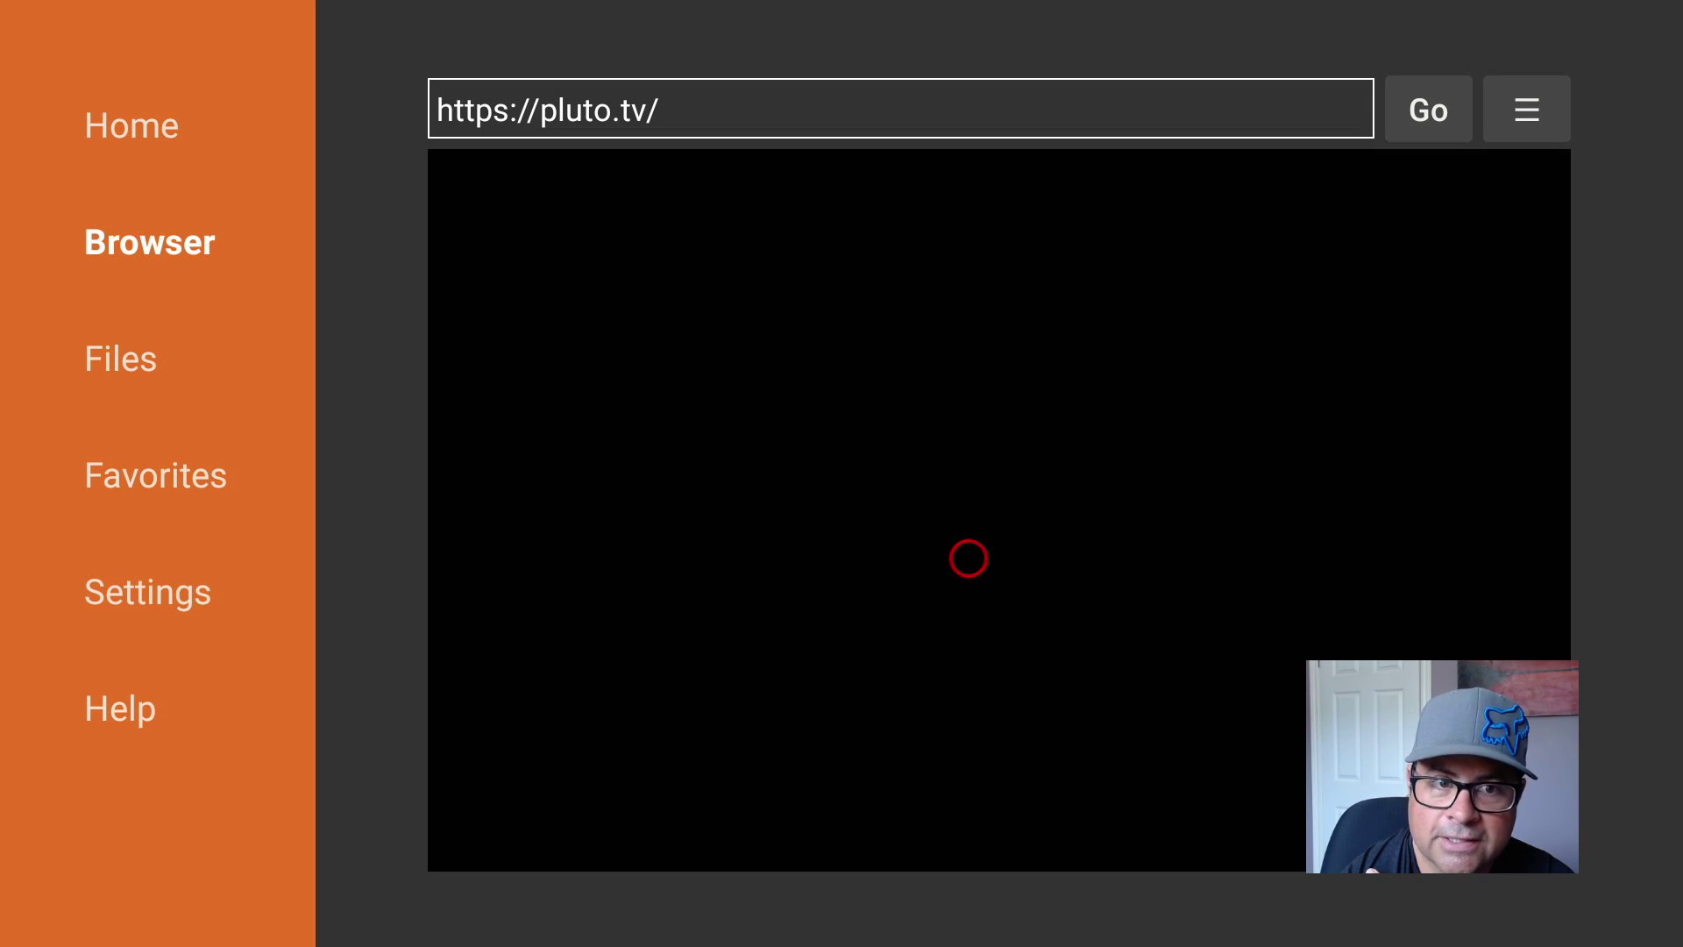
{"action": "key", "text": "Escape"}
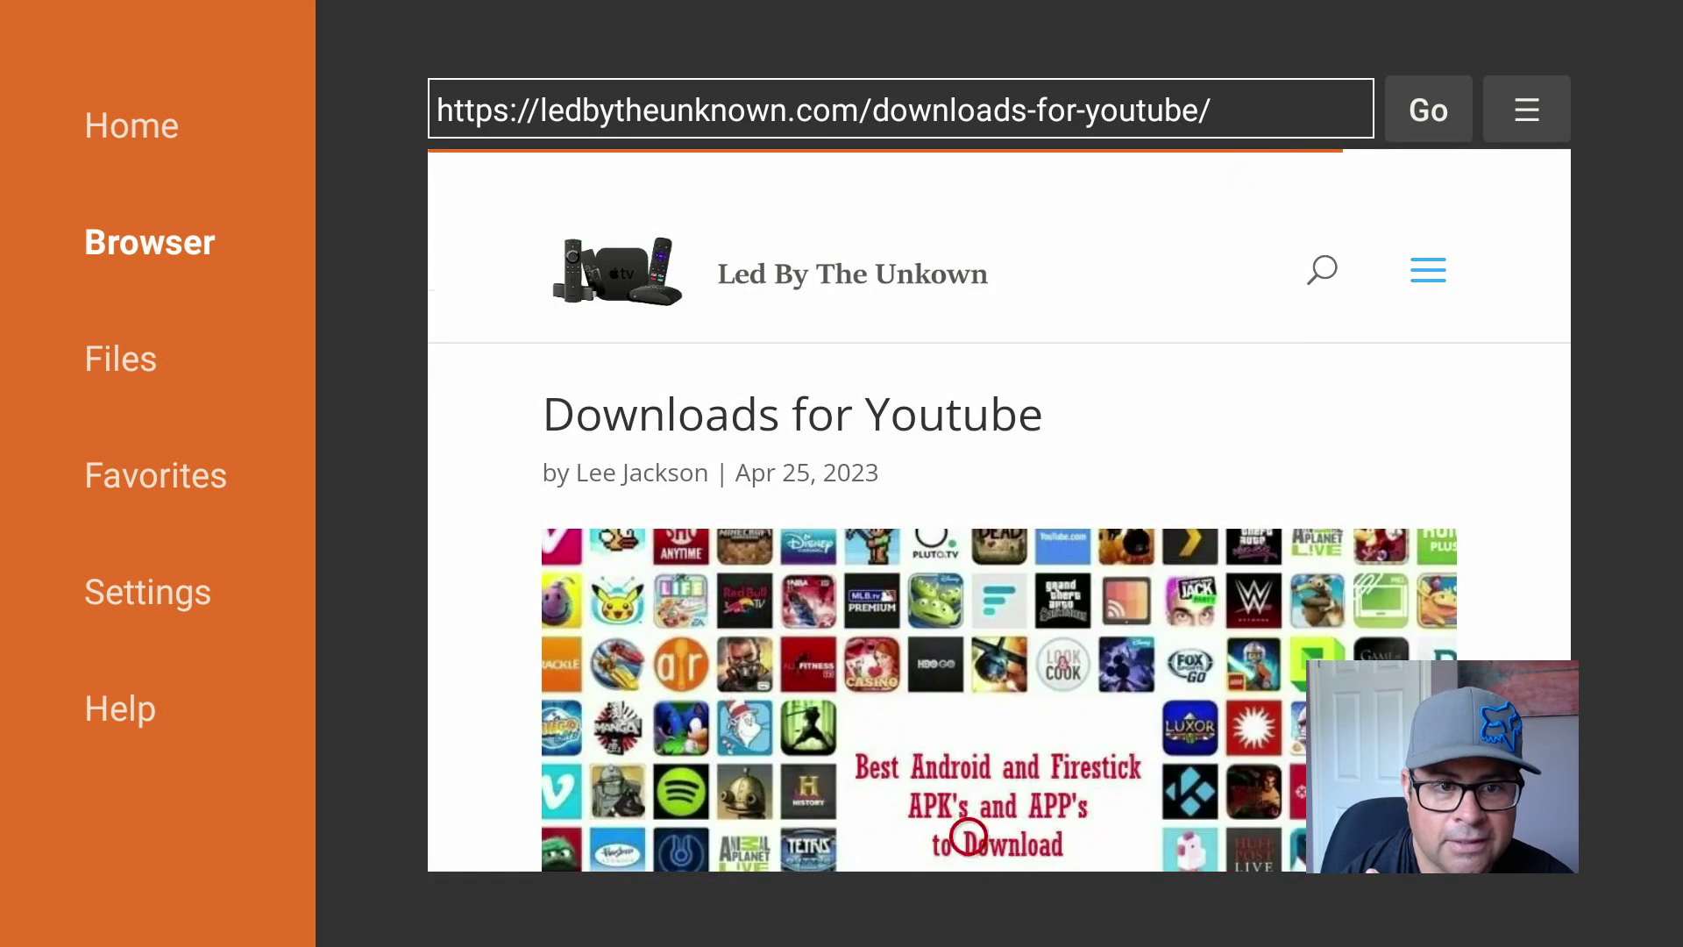
Open the Xumo post and scroll to its Amazon Device and Android Device download buttons
{"action": "scroll", "coordinate": [969, 835], "scroll_direction": "down", "scroll_amount": 5}
{"action": "scroll", "coordinate": [968, 835], "scroll_direction": "down", "scroll_amount": 10}
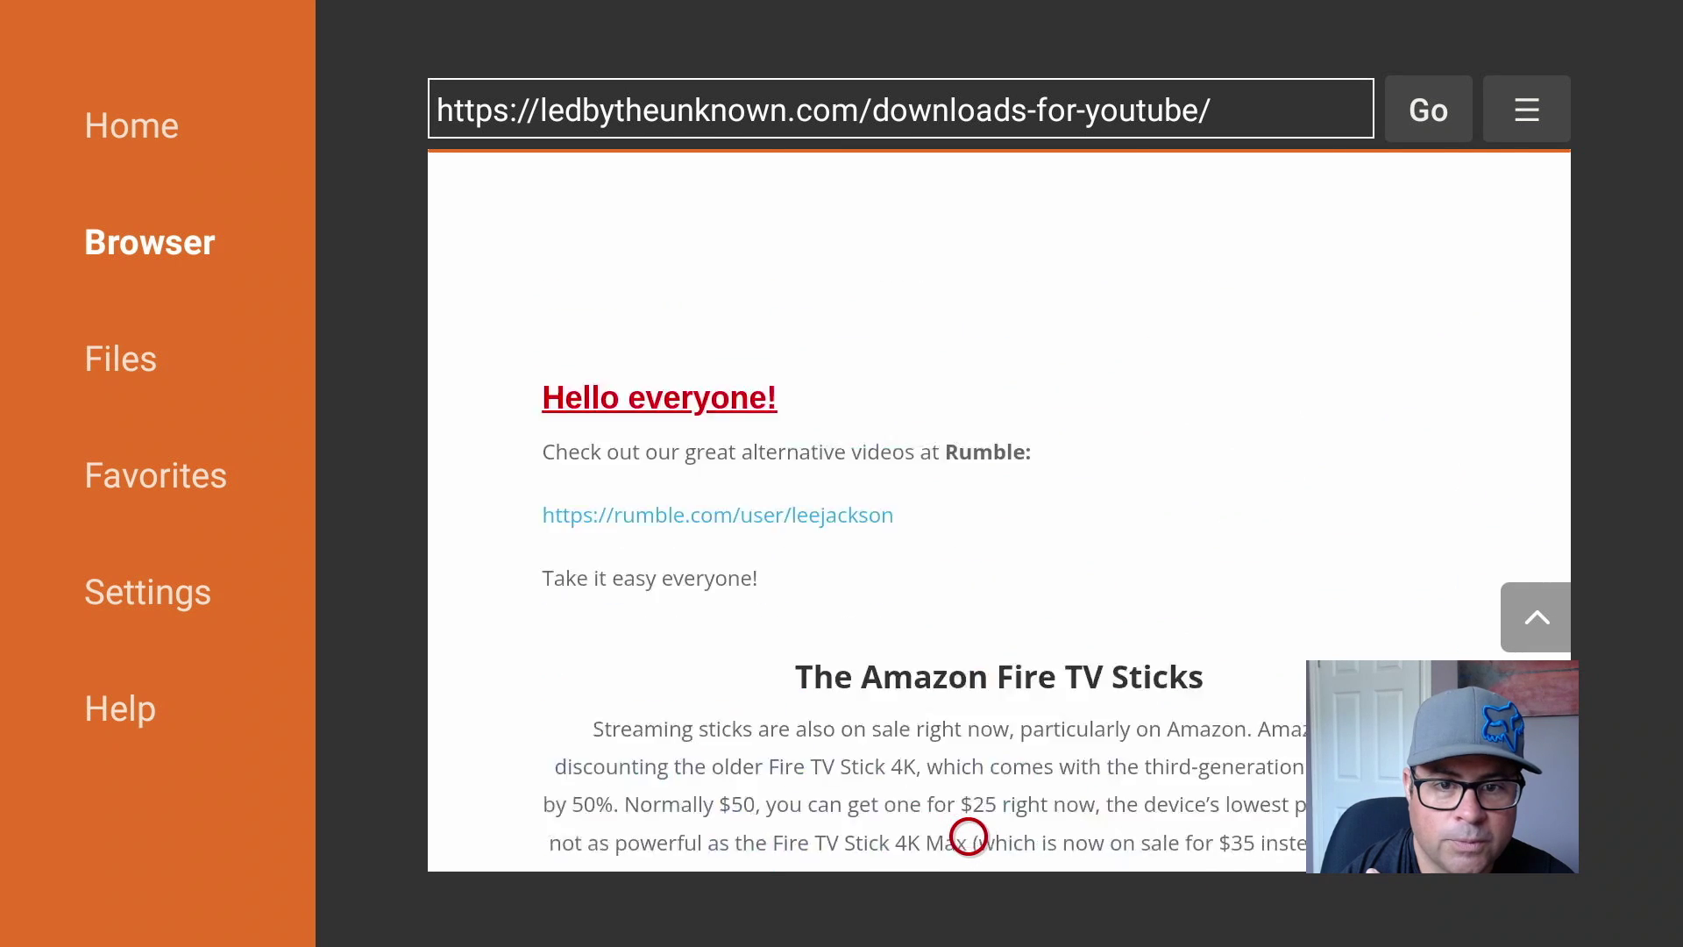
{"action": "scroll", "coordinate": [969, 835], "scroll_direction": "down", "scroll_amount": 8}
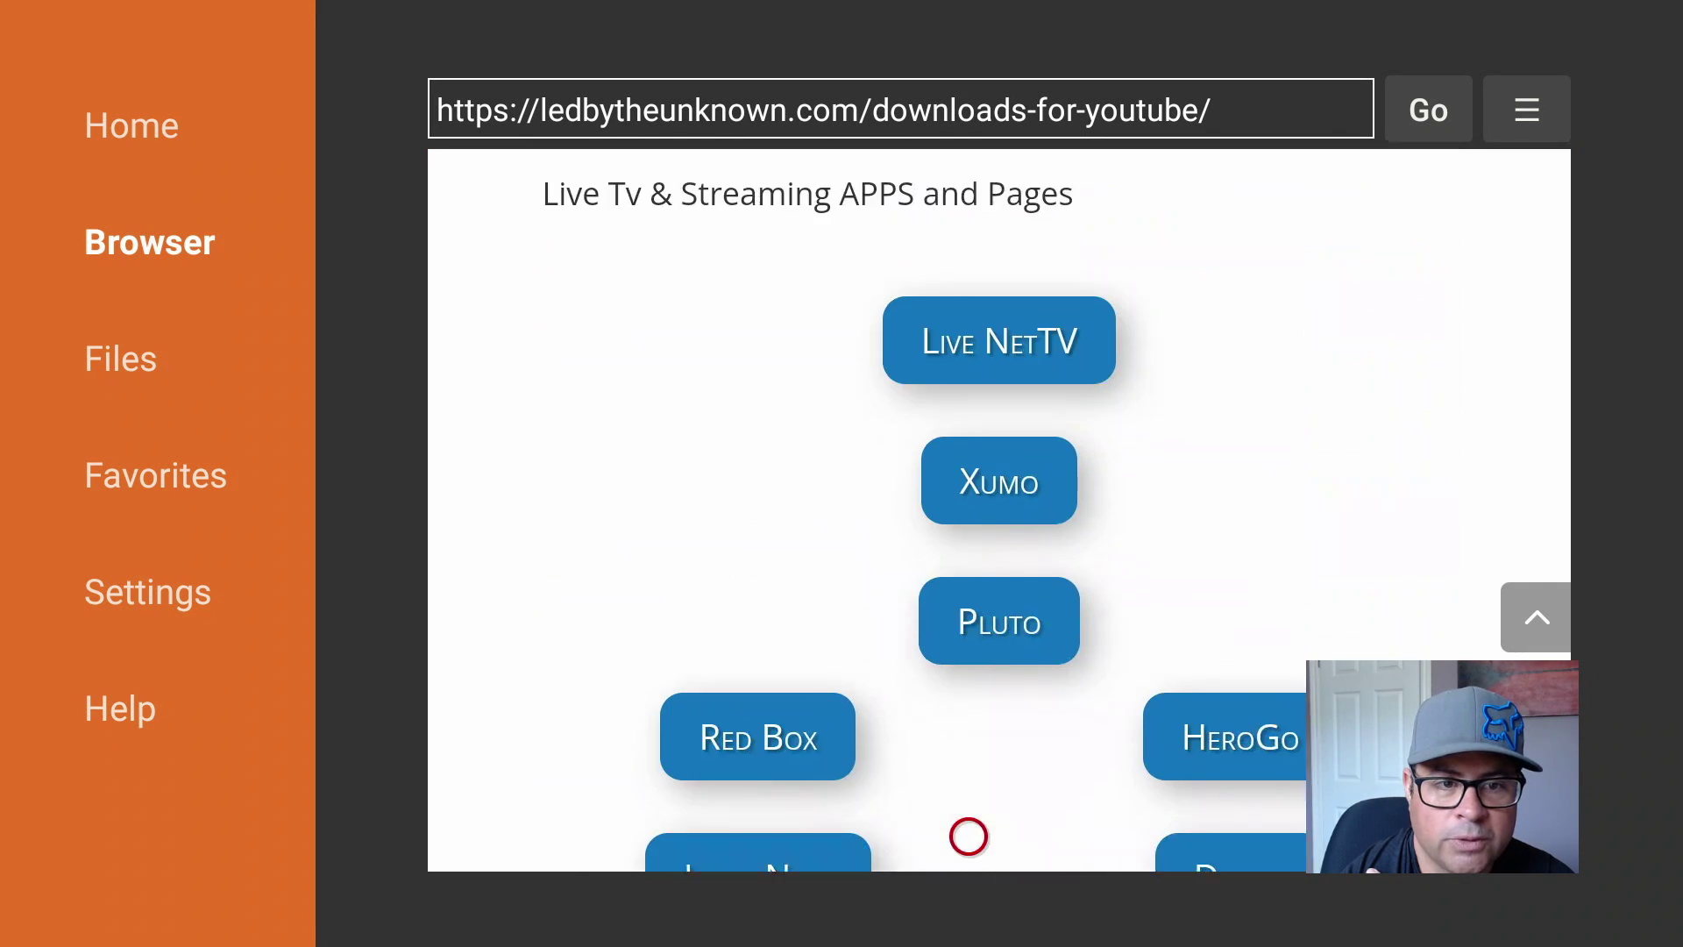
{"action": "scroll", "coordinate": [968, 184], "scroll_direction": "up", "scroll_amount": 3}
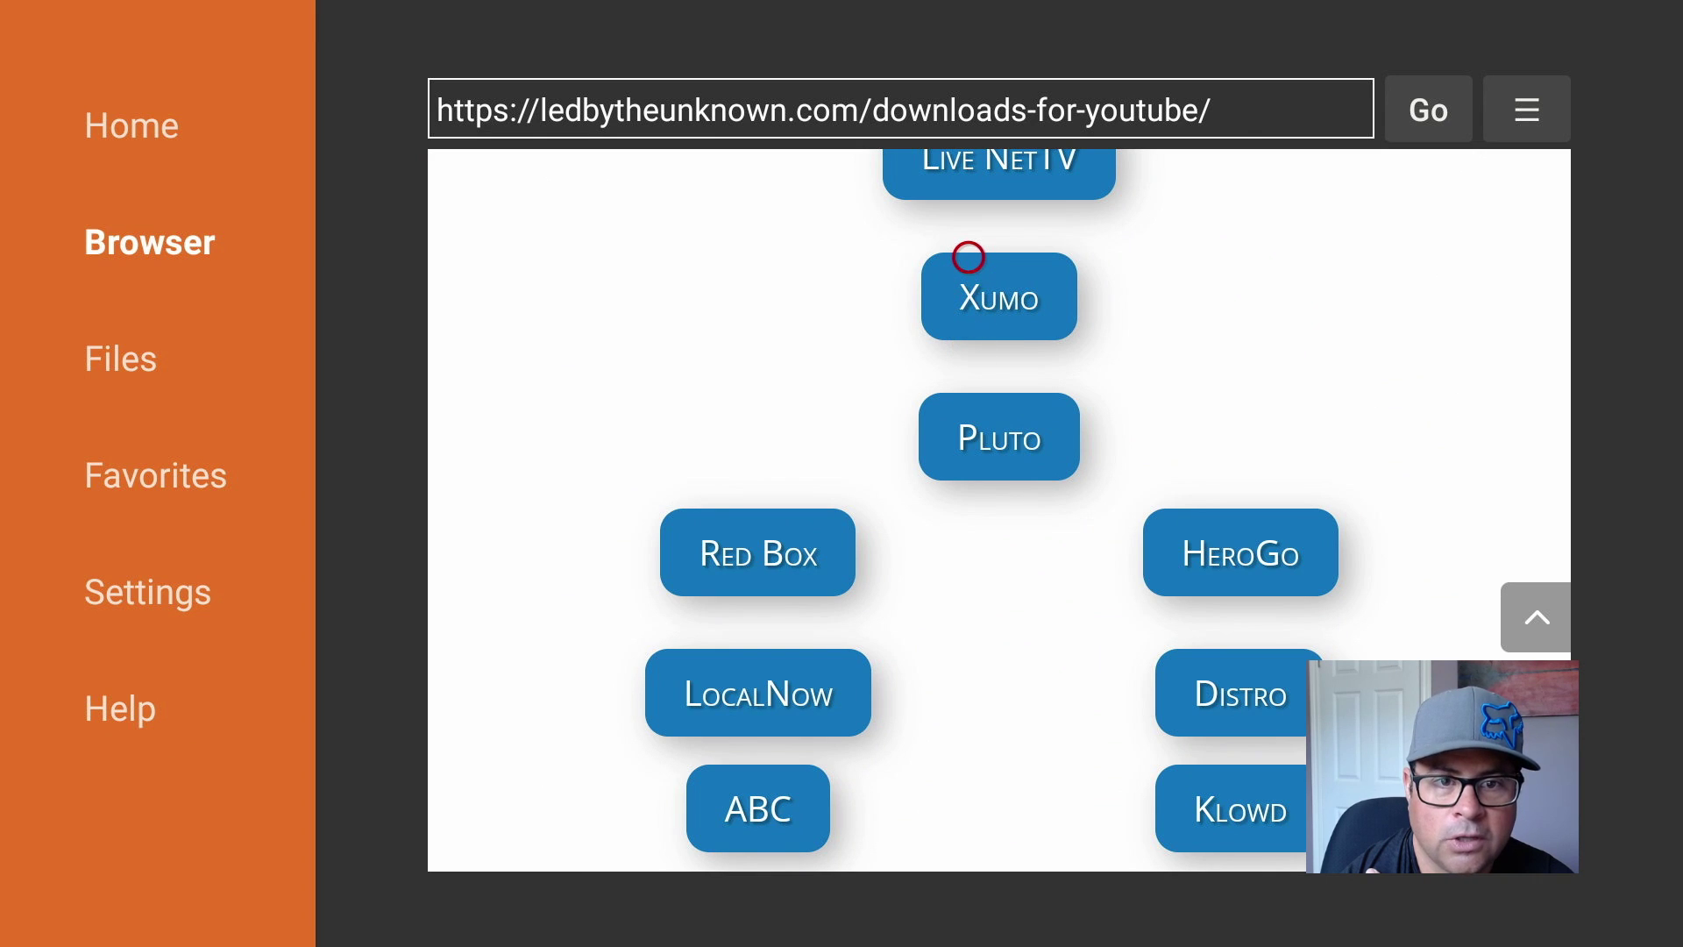
{"action": "left_click", "coordinate": [968, 257]}
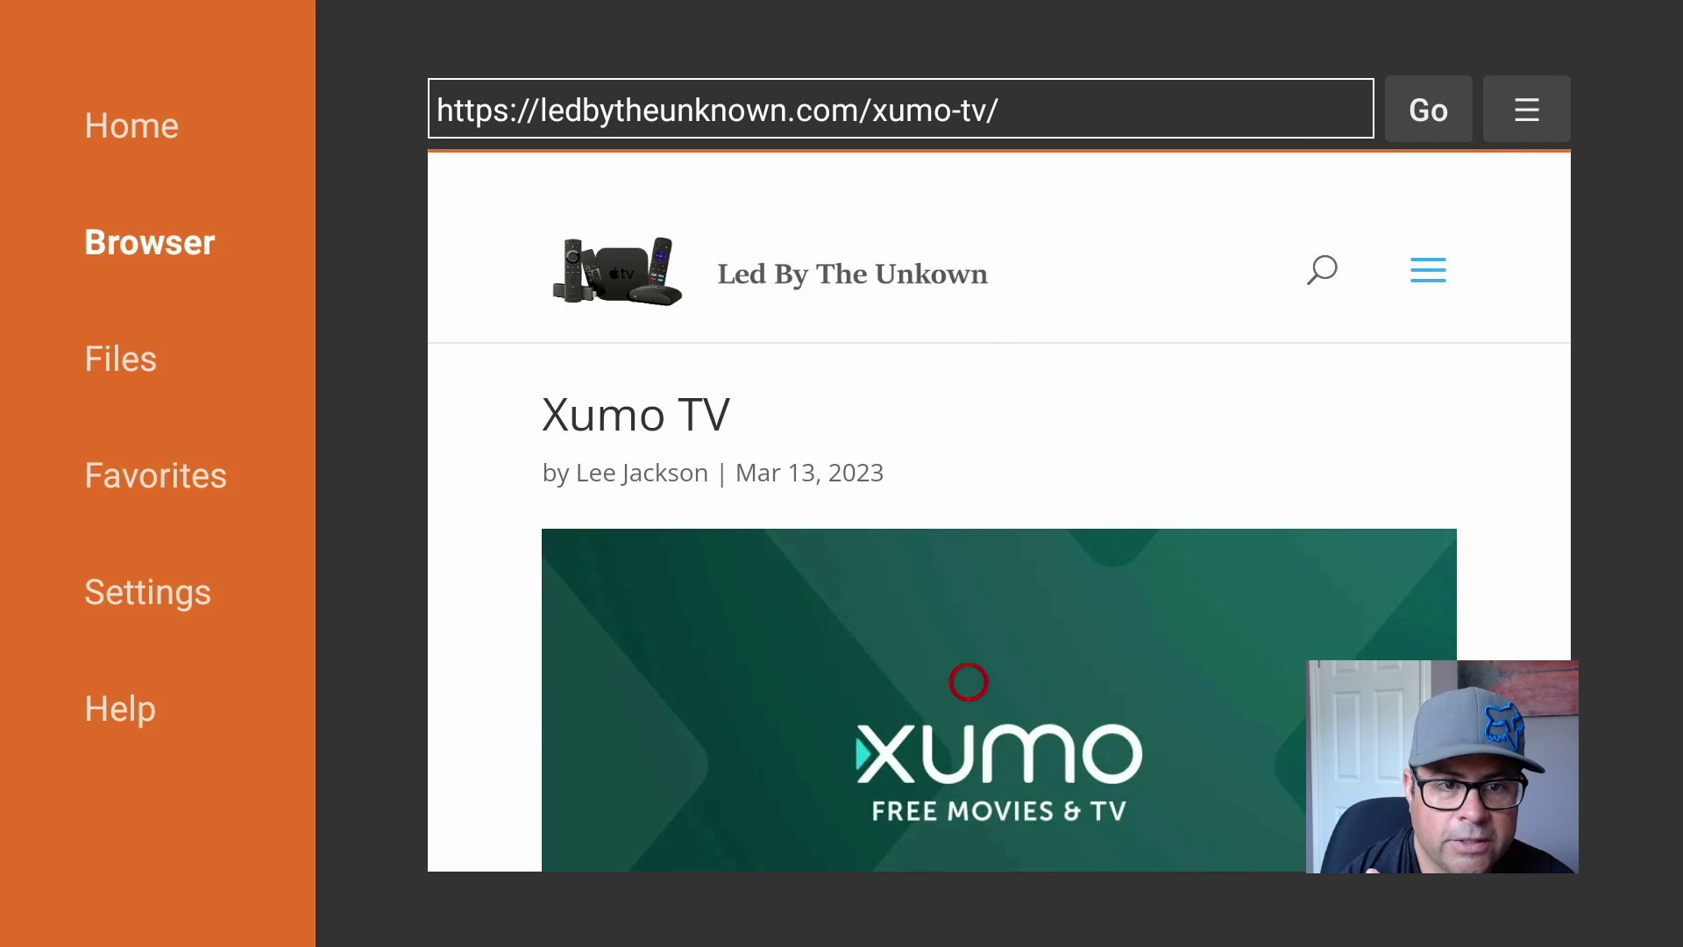
{"action": "scroll", "coordinate": [967, 769], "scroll_direction": "down", "scroll_amount": 15}
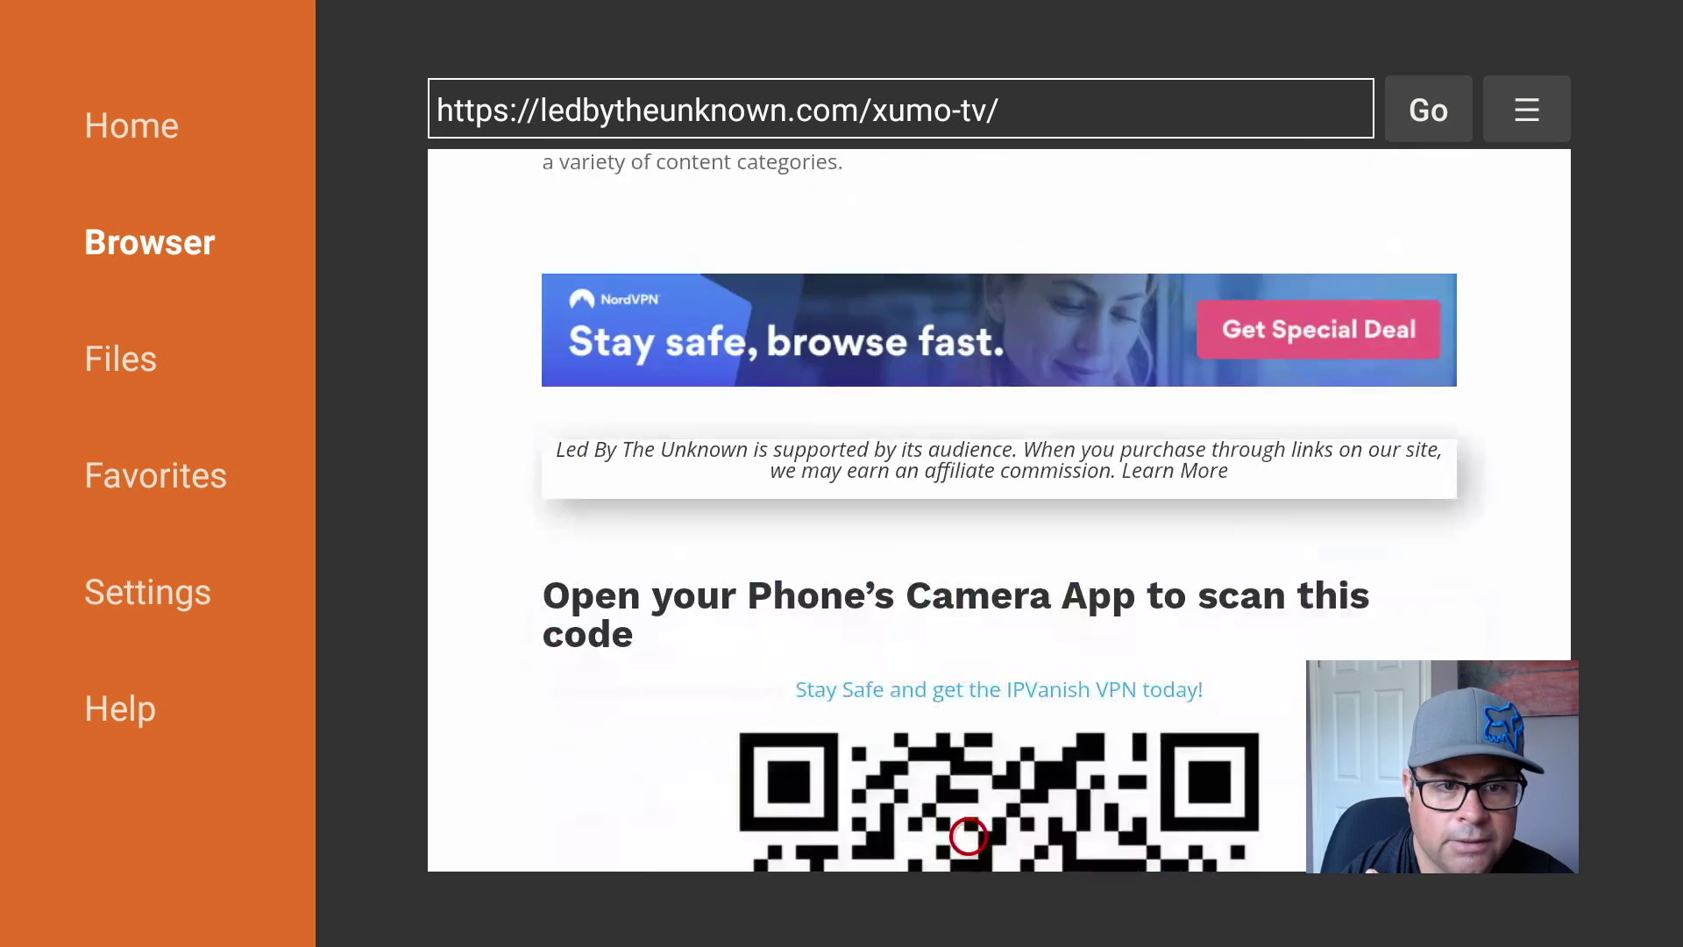
{"action": "scroll", "coordinate": [968, 836], "scroll_direction": "down", "scroll_amount": 15}
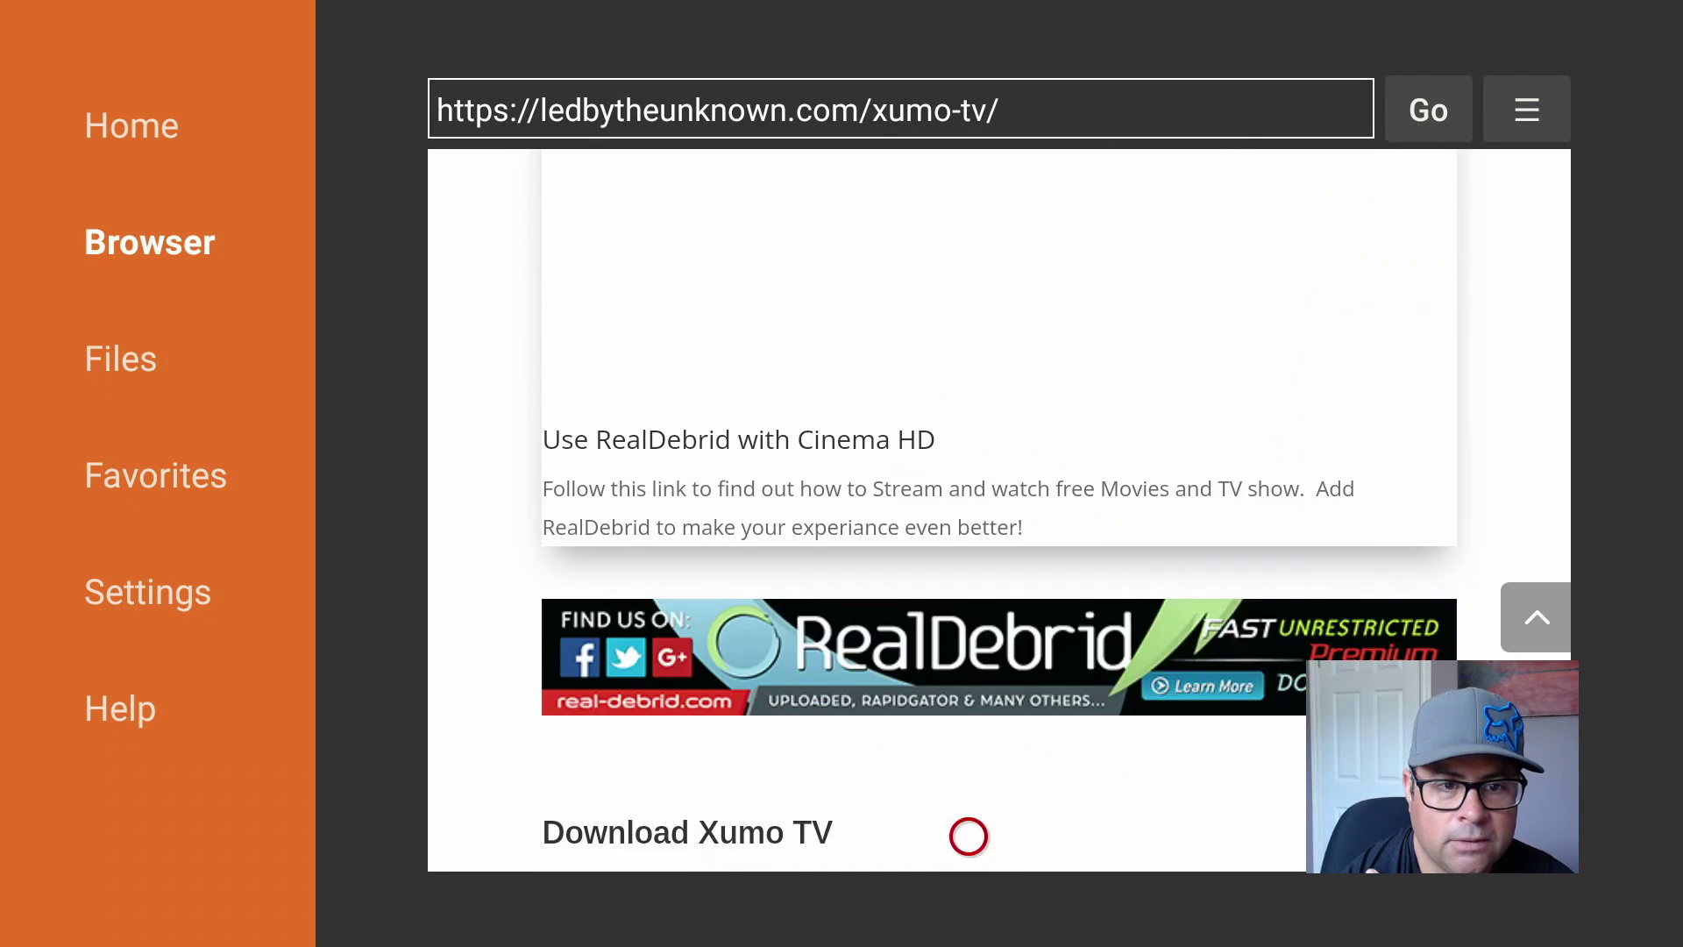
{"action": "scroll", "coordinate": [968, 835], "scroll_direction": "down", "scroll_amount": 2}
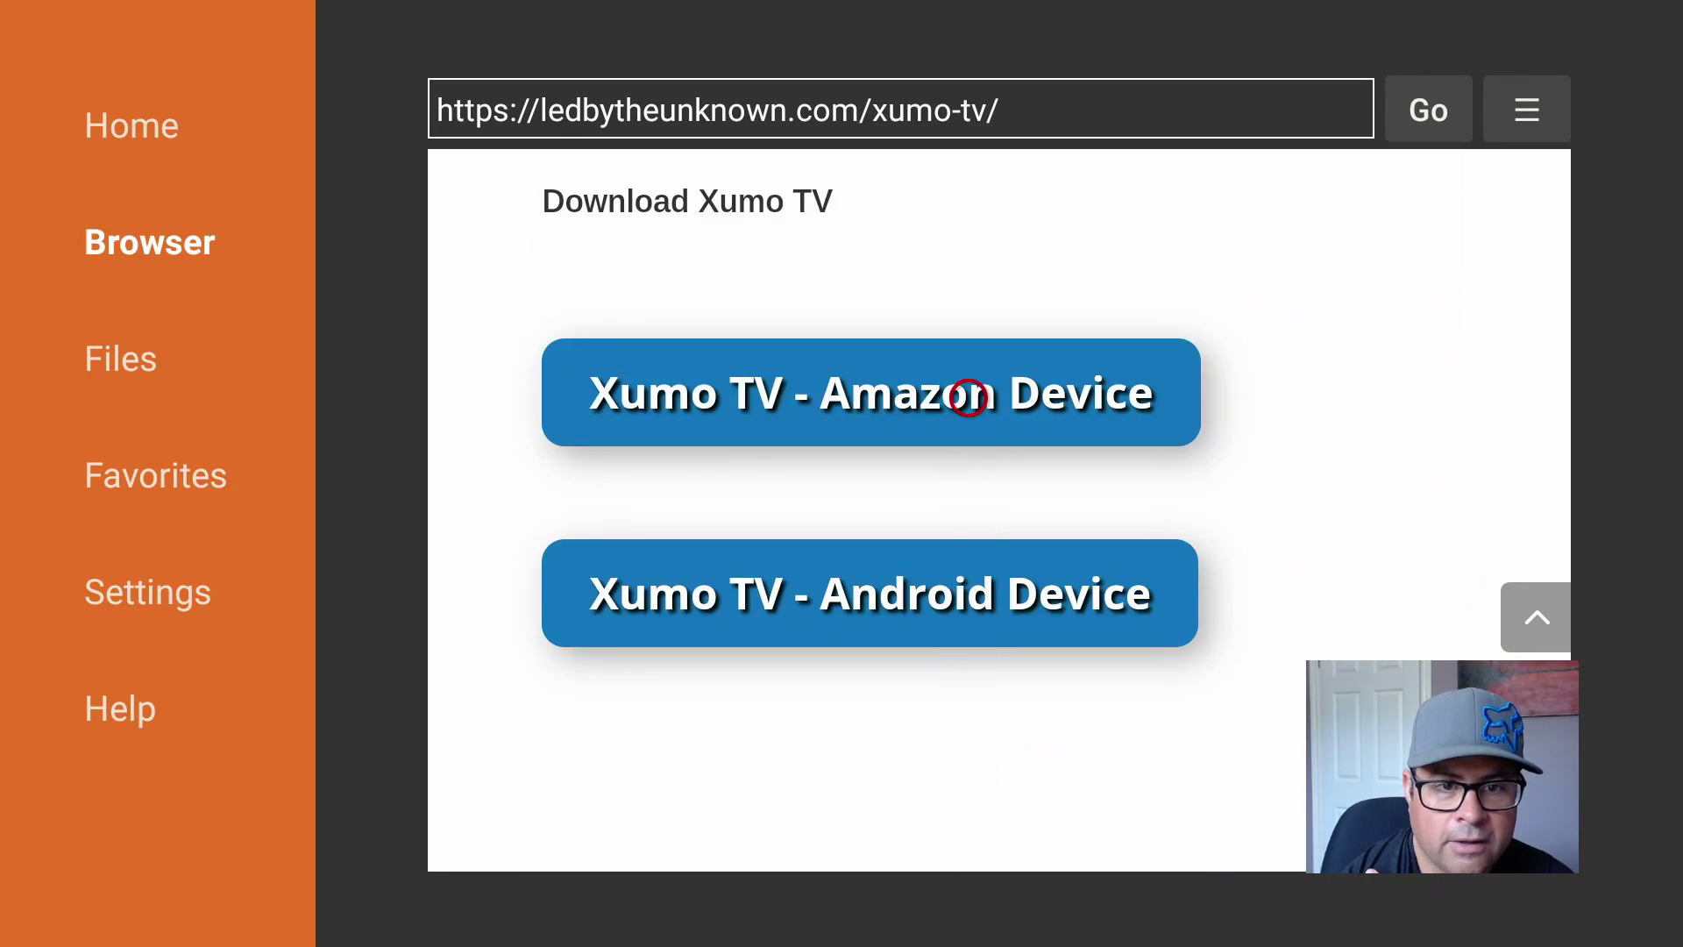
Download the Xumo TV Amazon Device build and install Xumo Play
{"action": "left_click", "coordinate": [968, 398]}
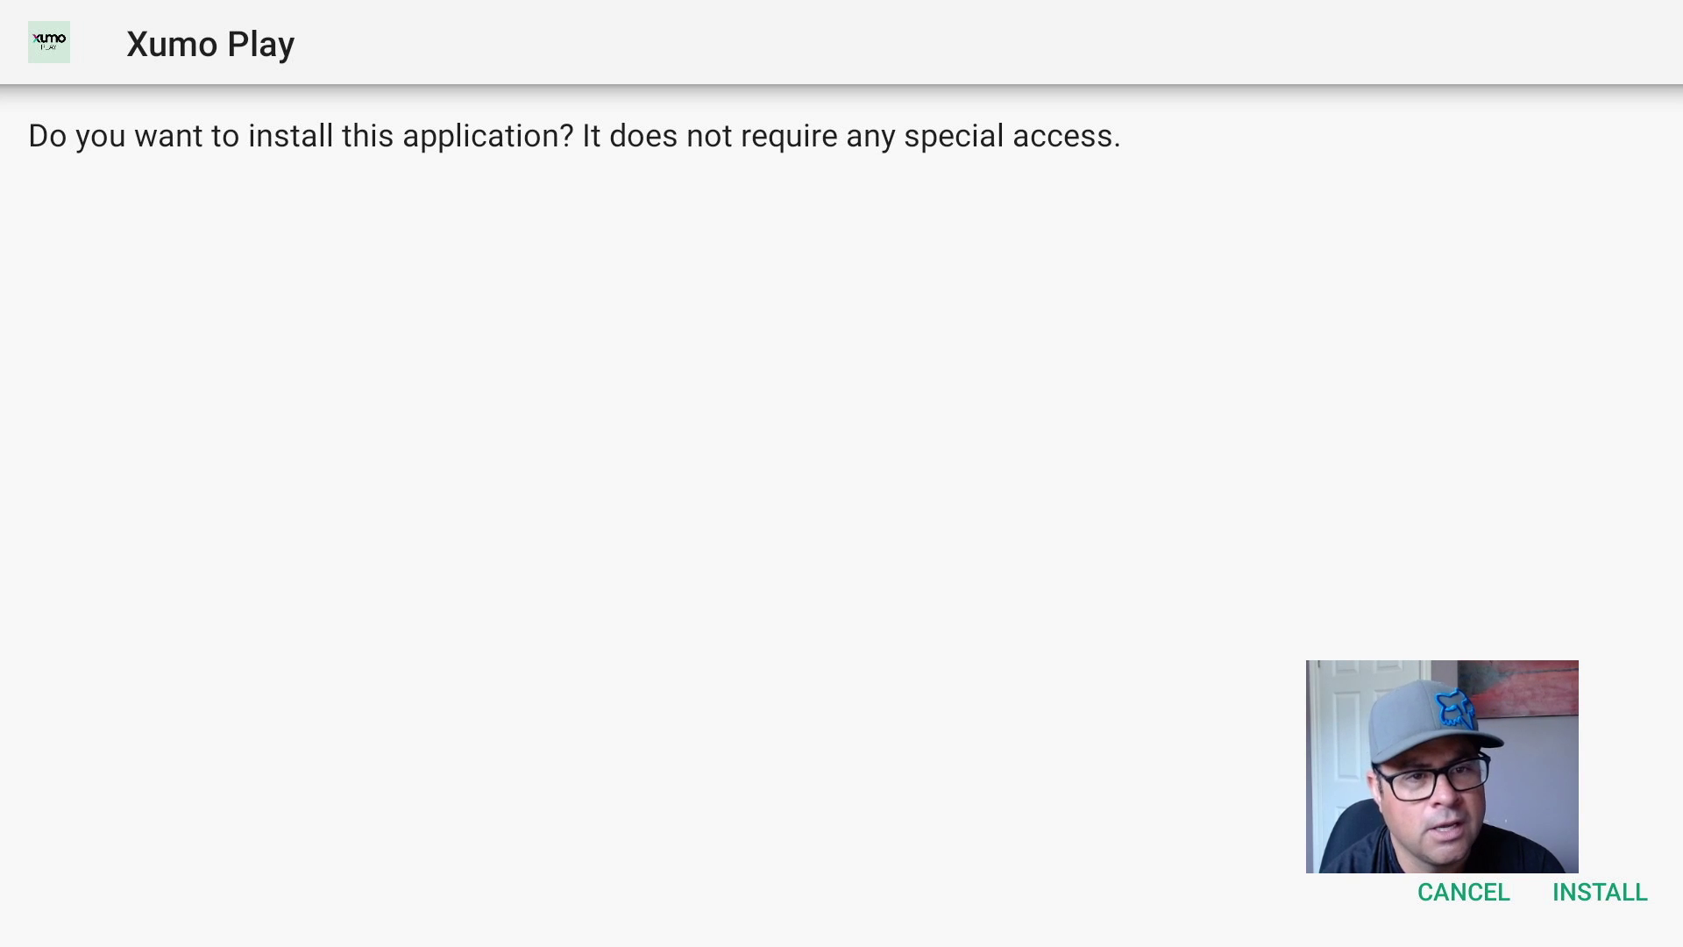
{"action": "key", "text": "Right"}
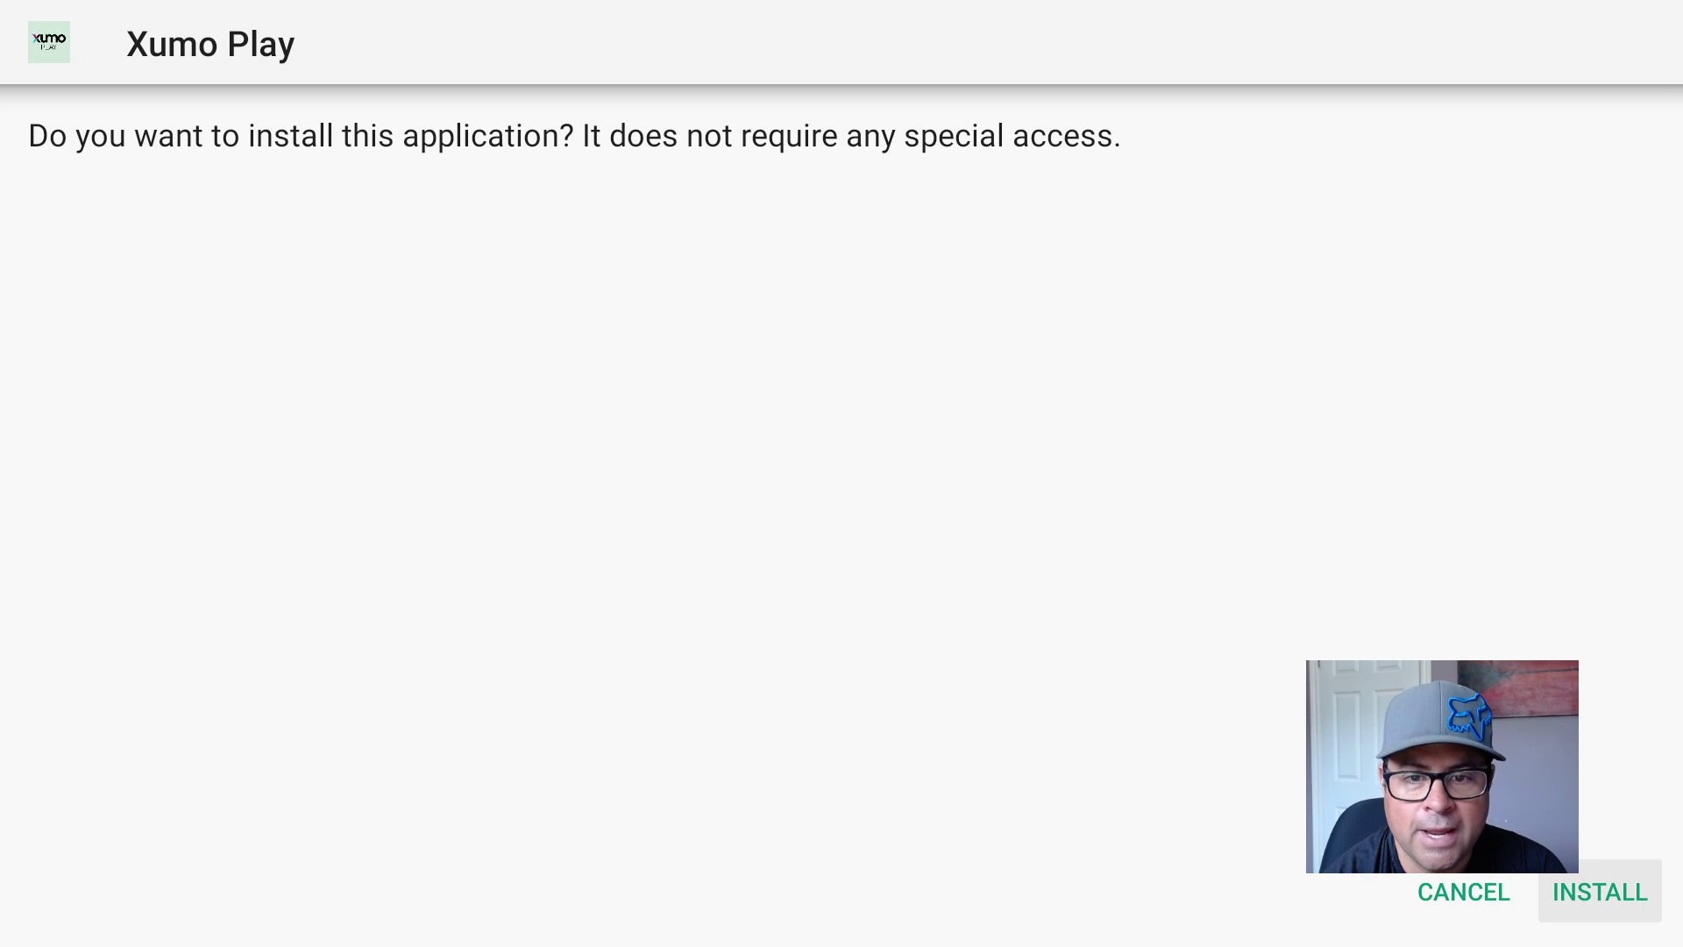
{"action": "key", "text": "Return"}
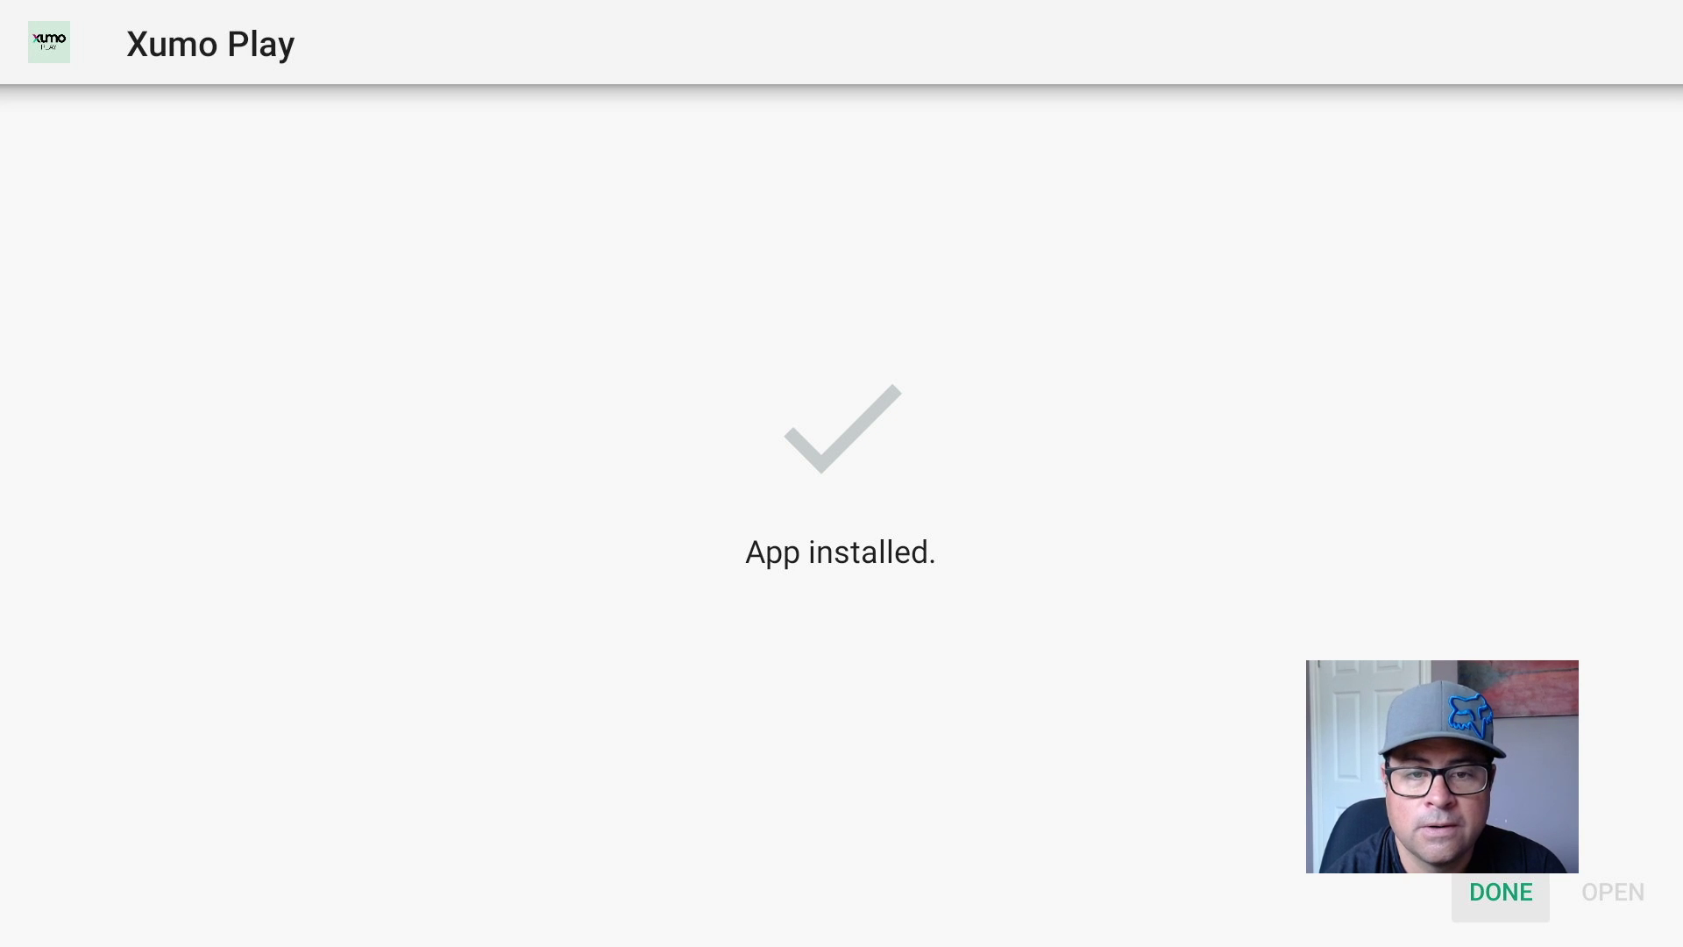
Delete the Xumo.Play_April2023.apk file and return to the Fire TV home screen
{"action": "key", "text": "Return"}
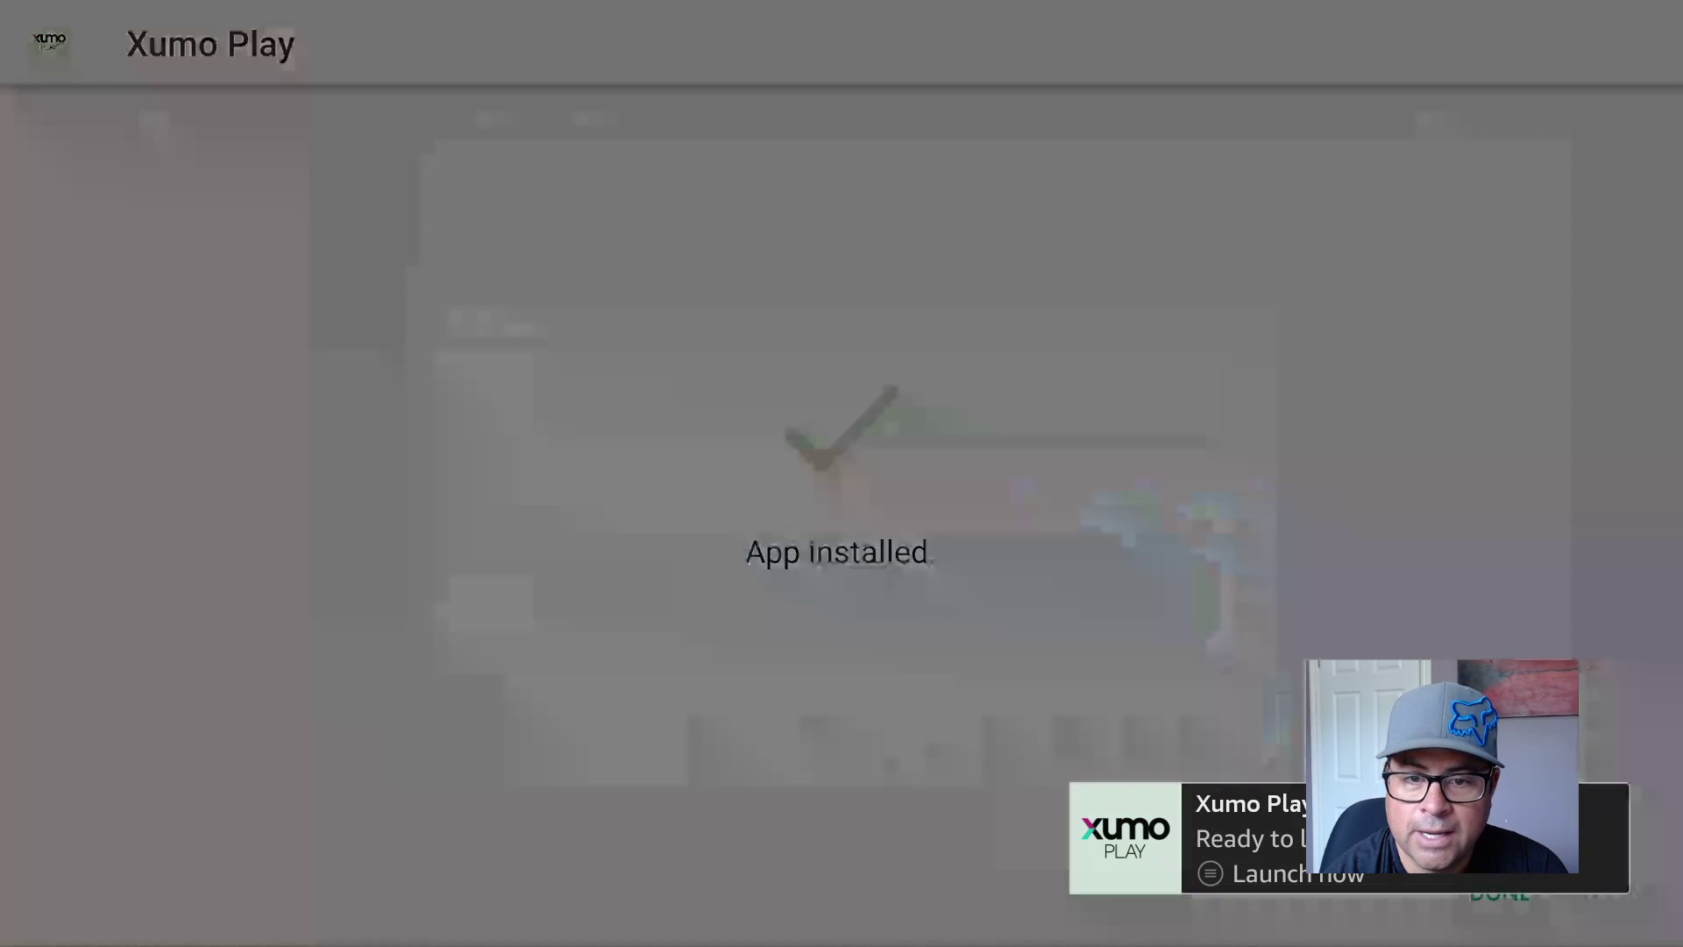
{"action": "key", "text": "Right"}
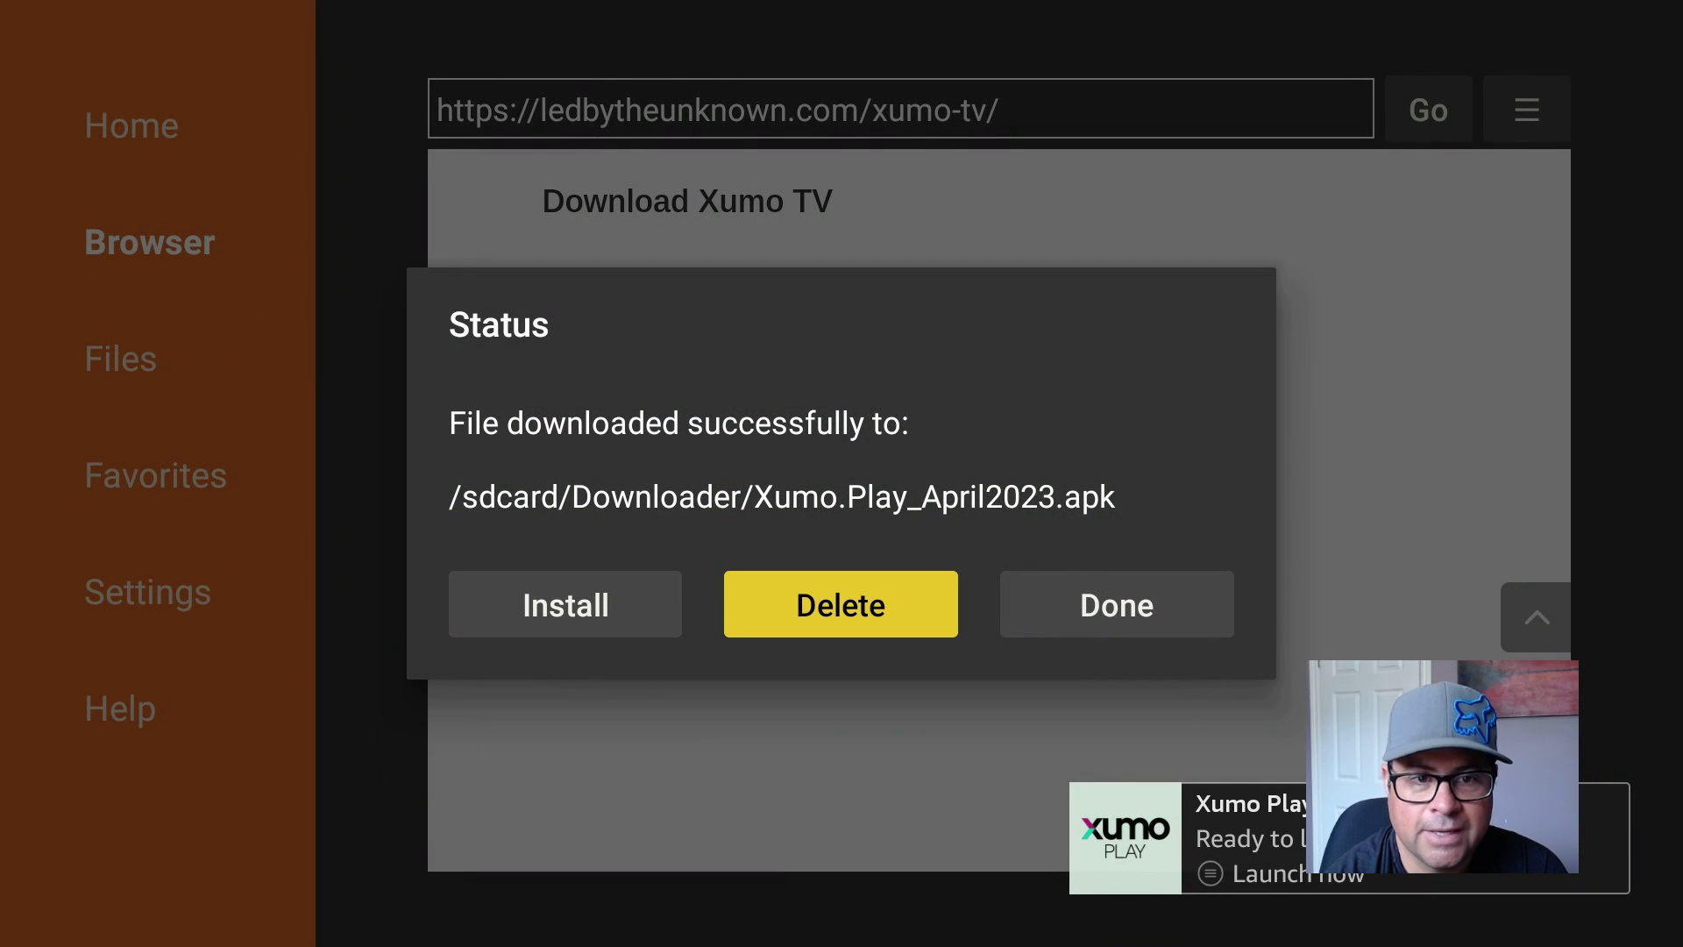
{"action": "key", "text": "Return"}
{"action": "key", "text": "Left"}
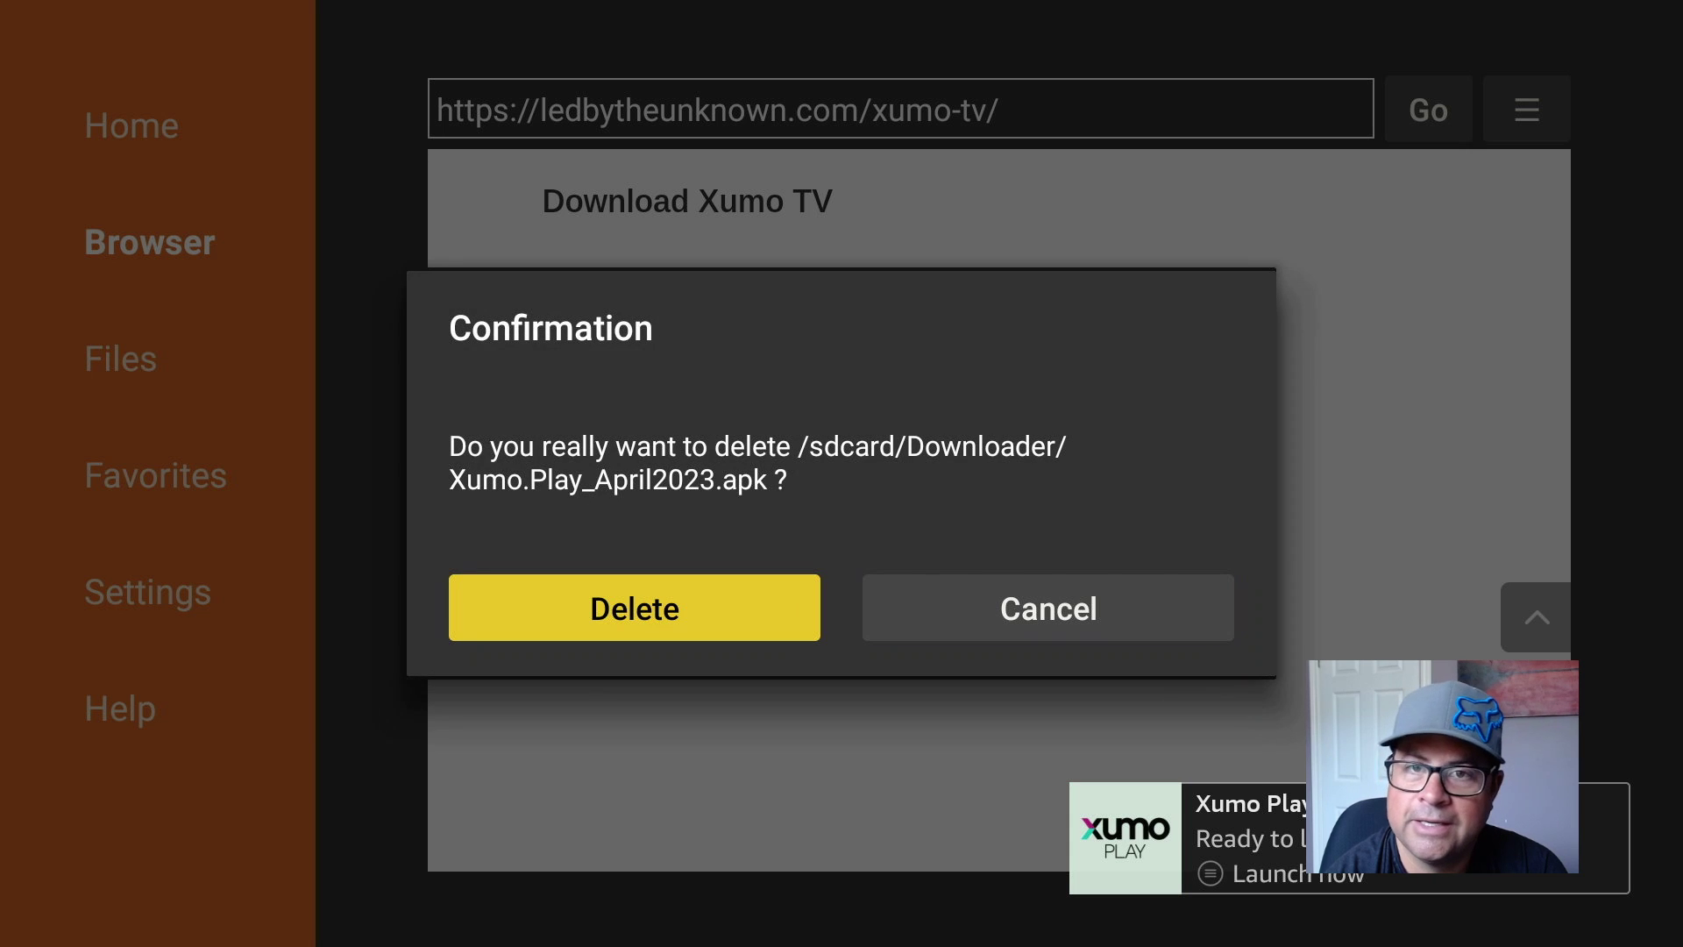
{"action": "key", "text": "Return"}
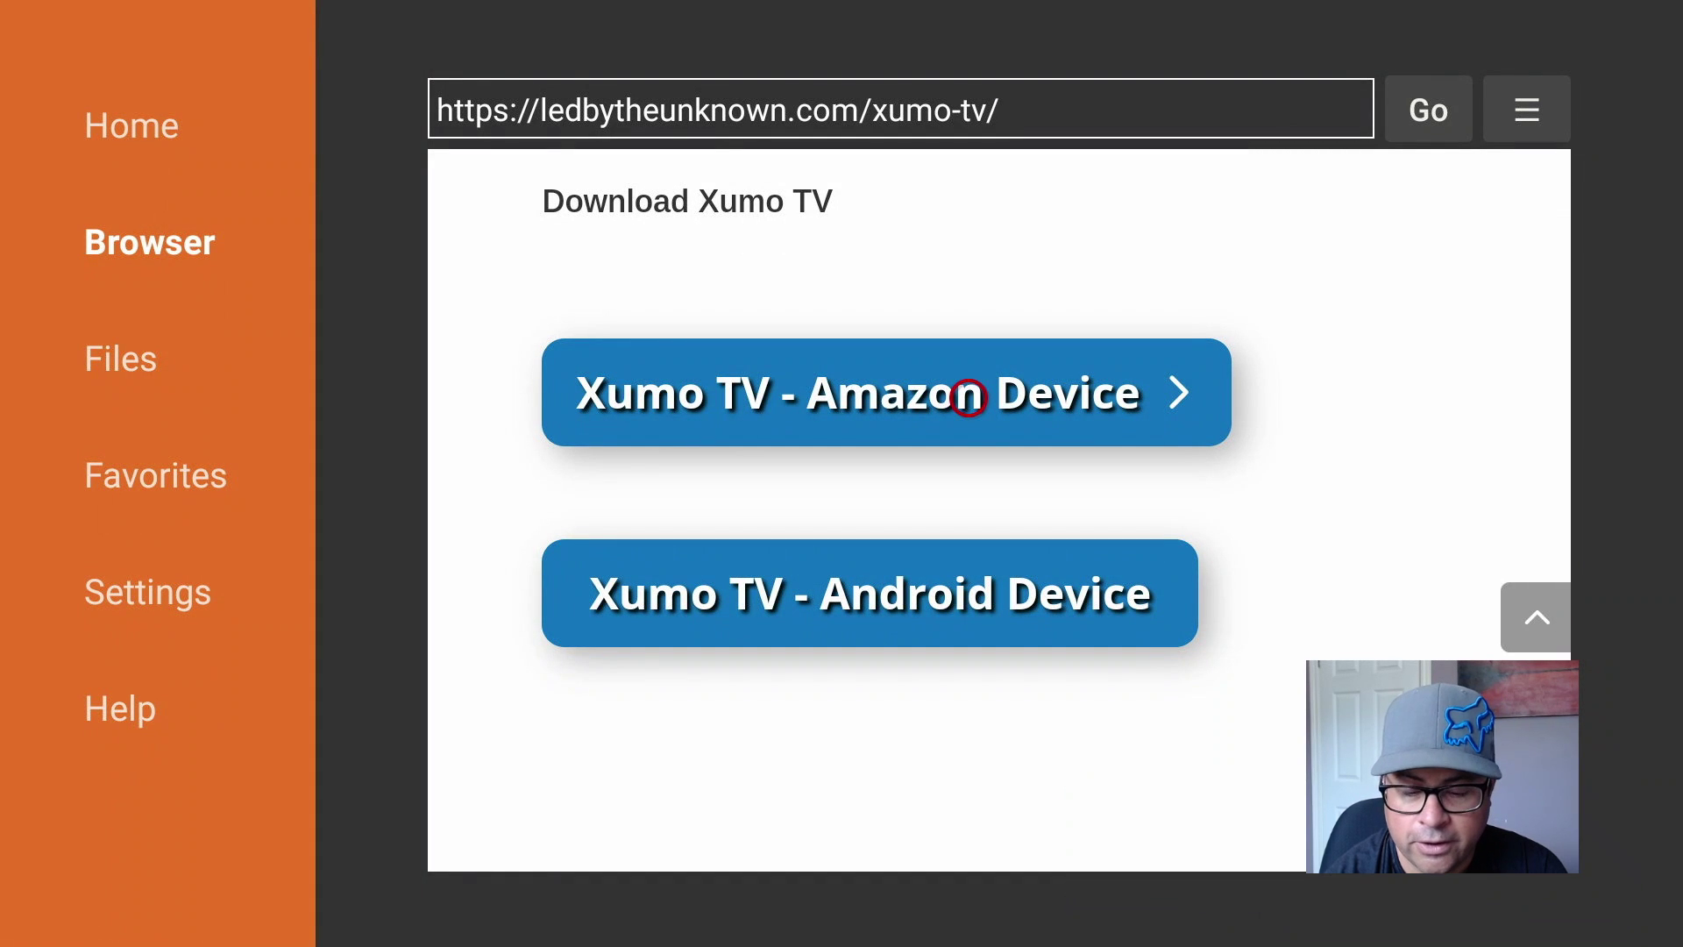
{"action": "key", "text": "Home"}
{"action": "key", "text": "Right"}
{"action": "key", "text": "Right"}
{"action": "key", "text": "Right"}
{"action": "key", "text": "Right"}
{"action": "key", "text": "Right"}
{"action": "key", "text": "Right"}
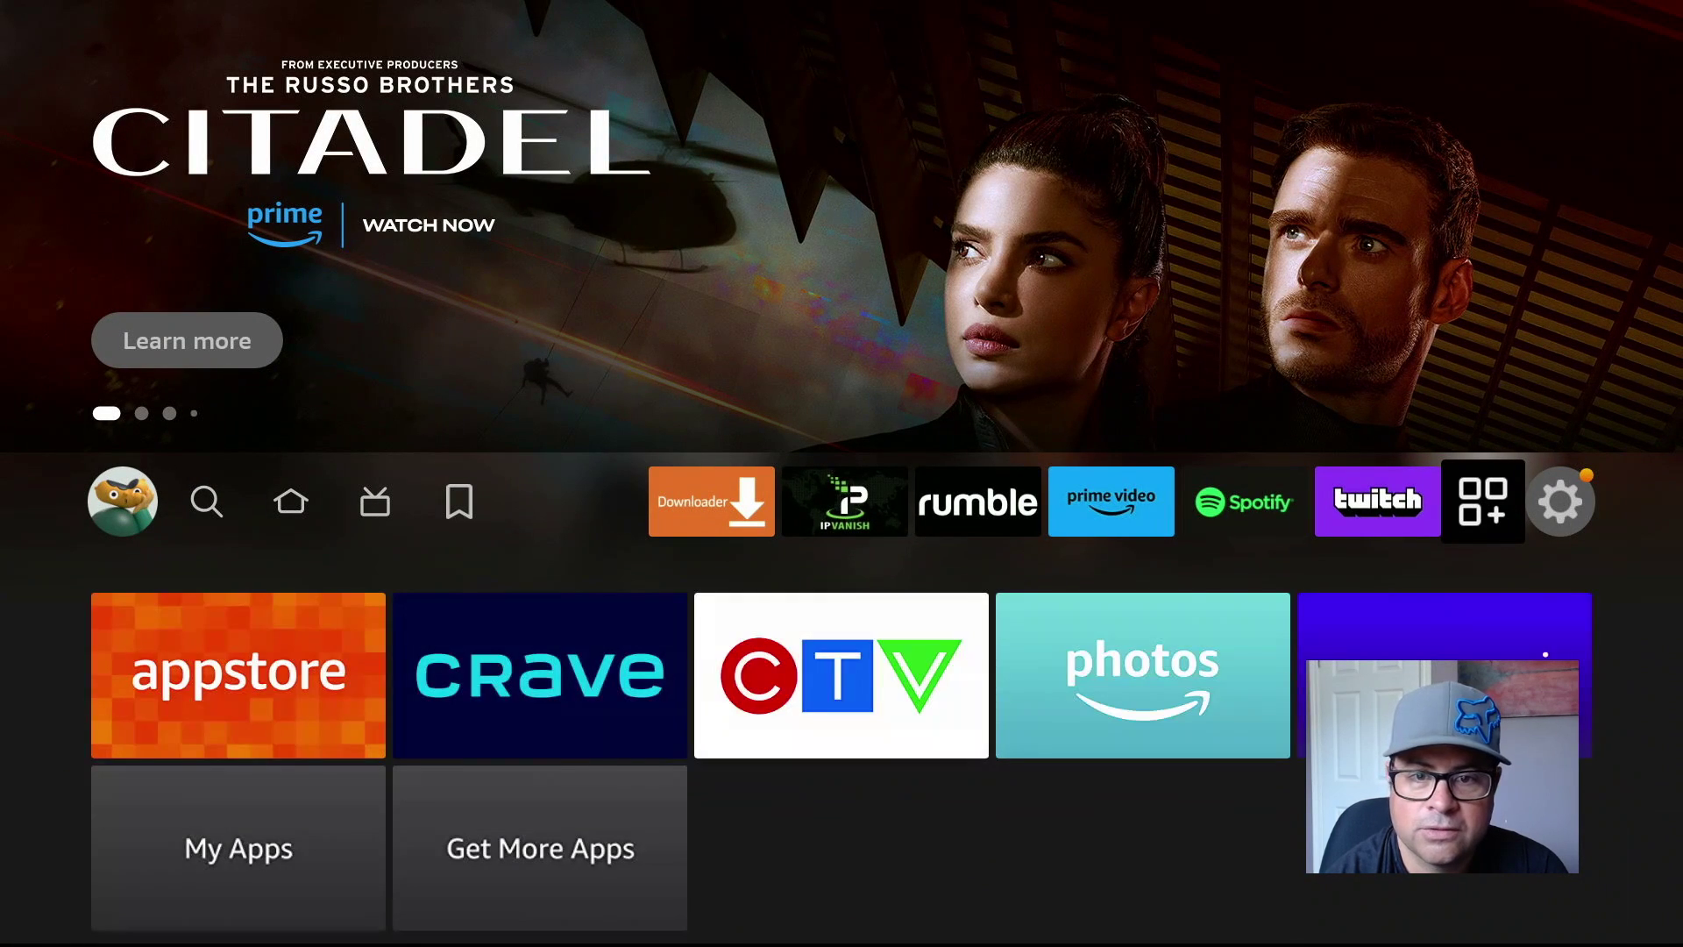
In Your Apps & Games, use 'Move to front' on Xumo Play, then go Home
{"action": "key", "text": "Return"}
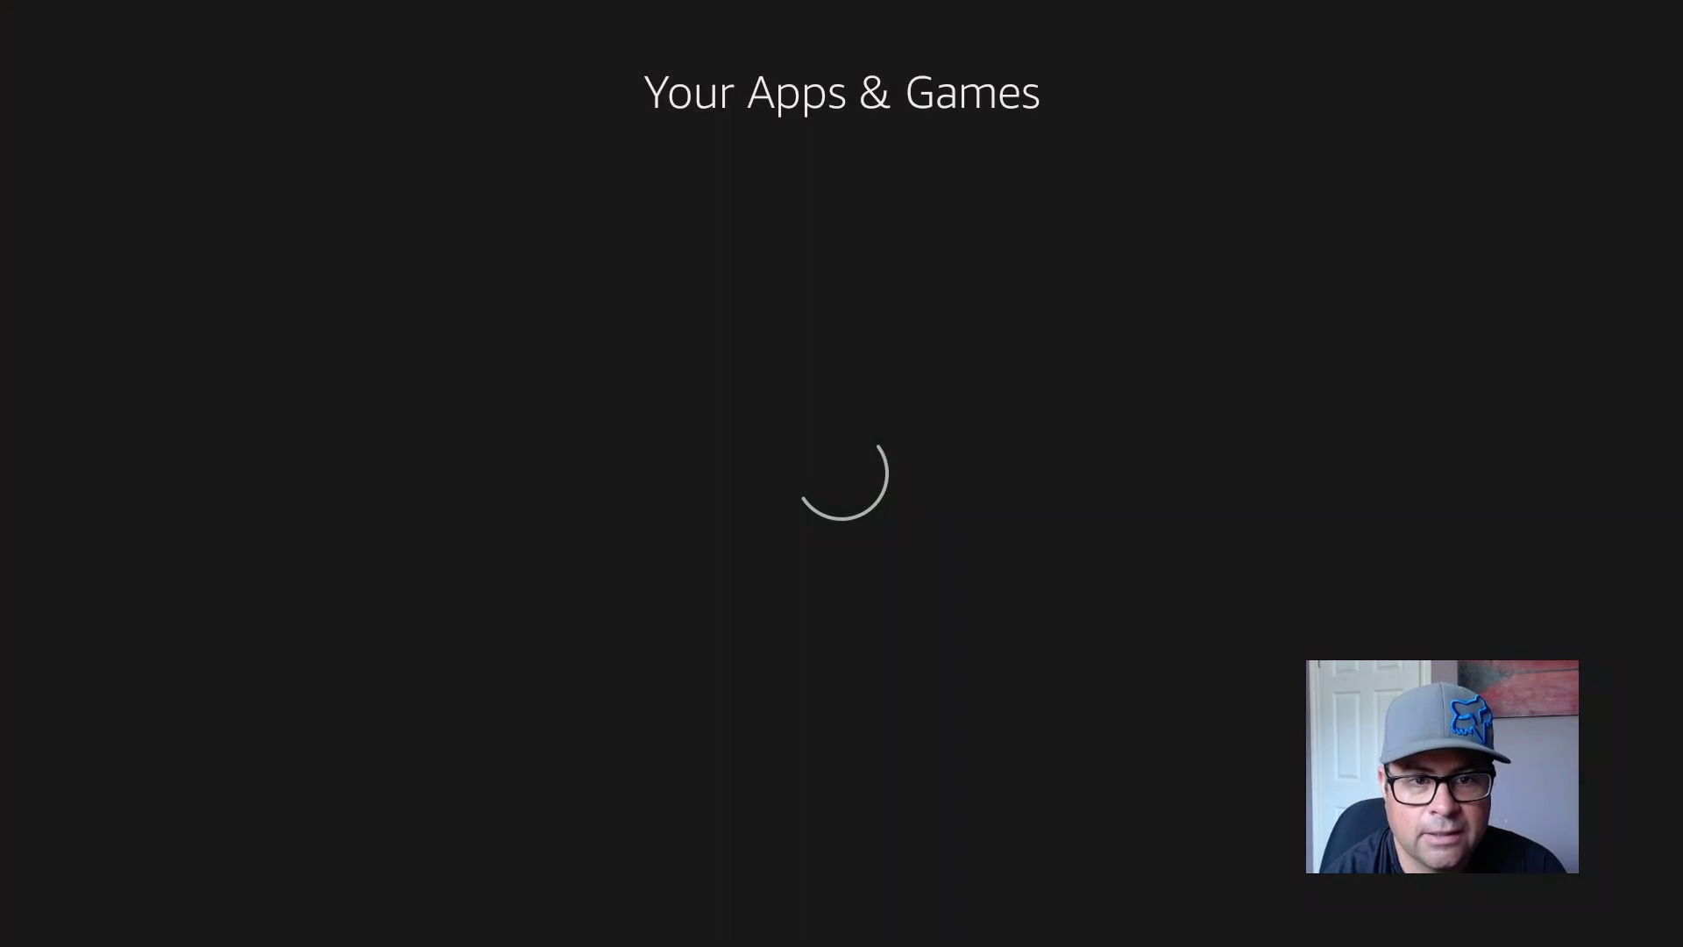
{"action": "key", "text": "Down"}
{"action": "key", "text": "Down"}
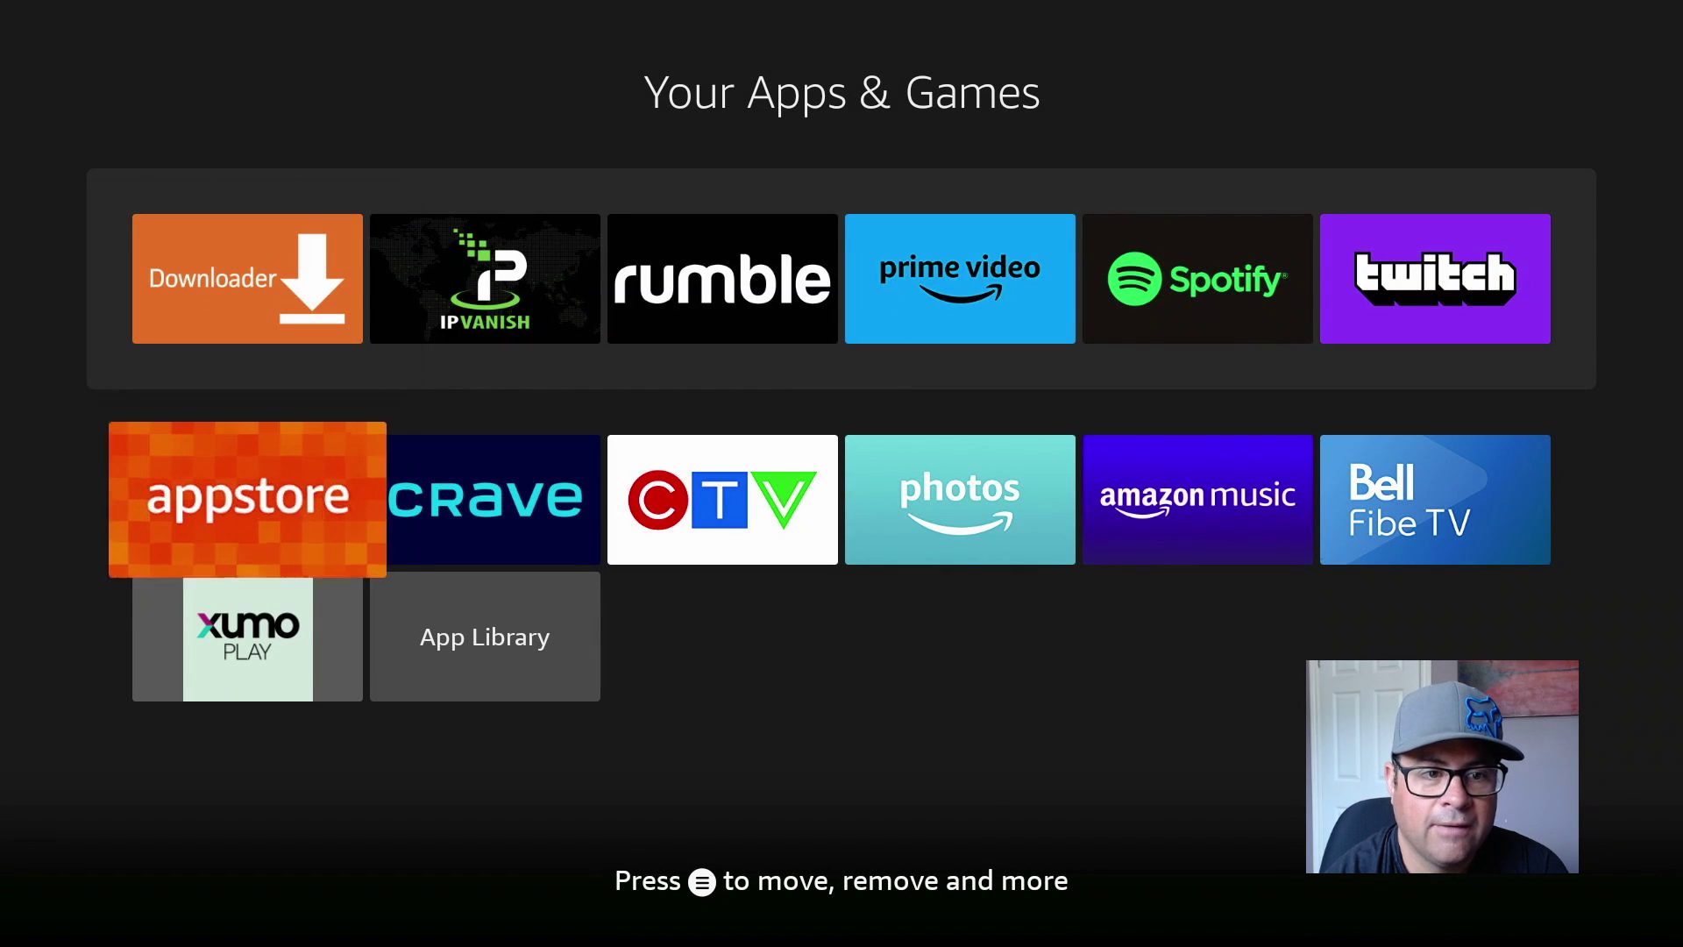
{"action": "key", "text": "Menu"}
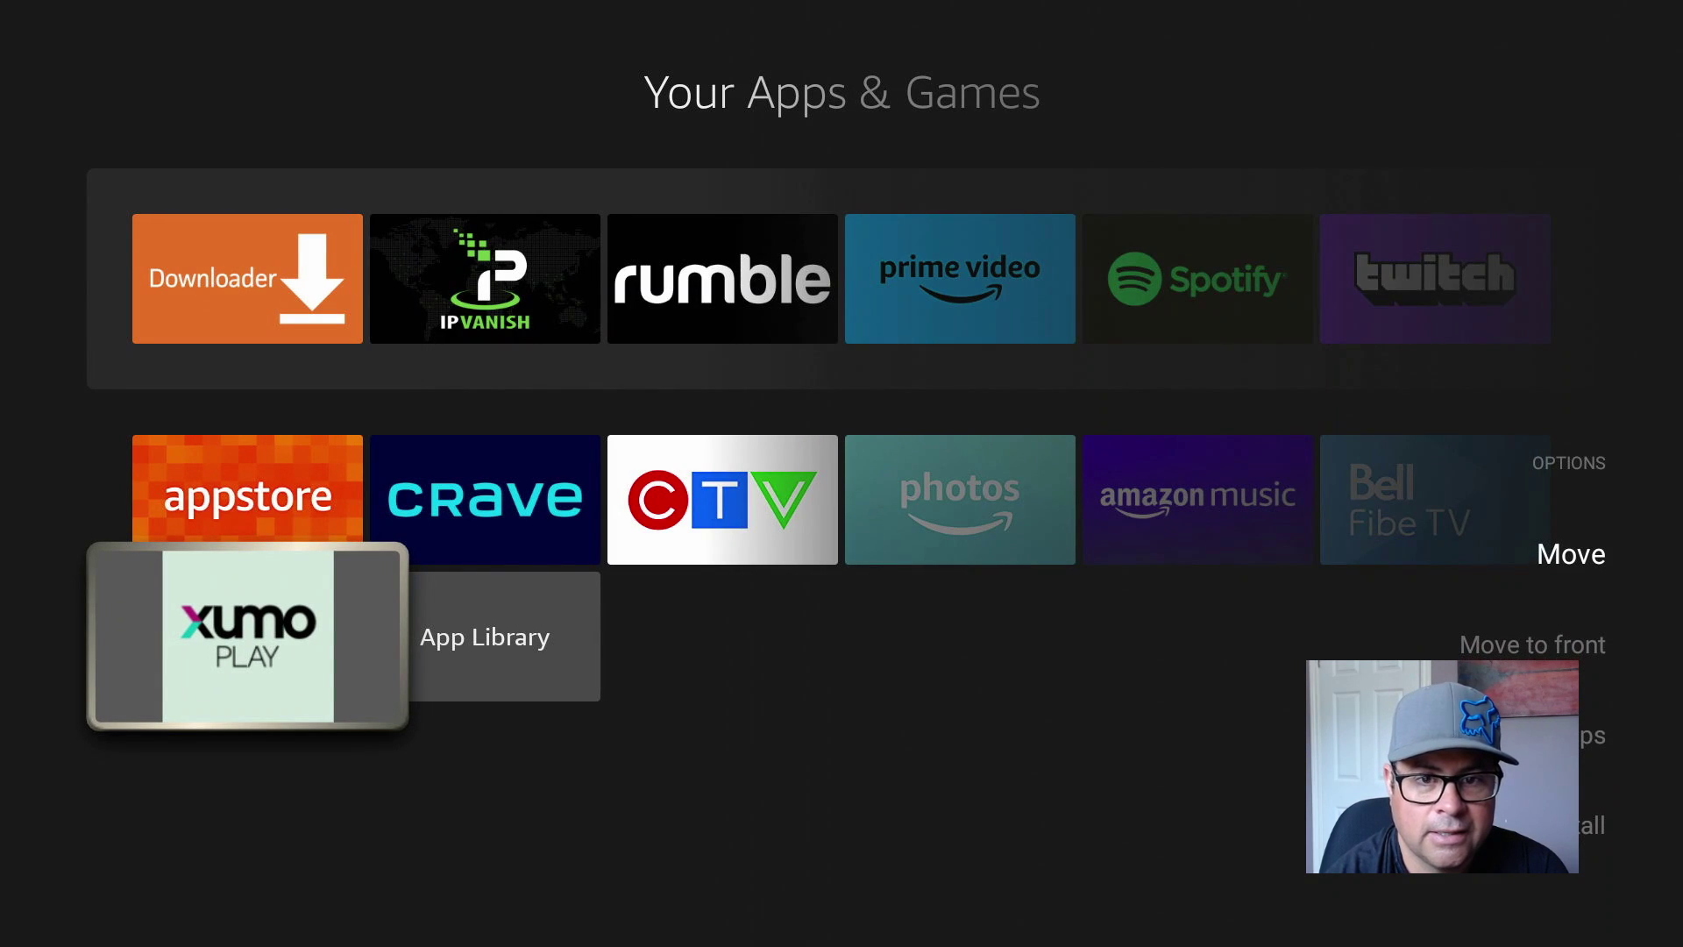
{"action": "key", "text": "Down"}
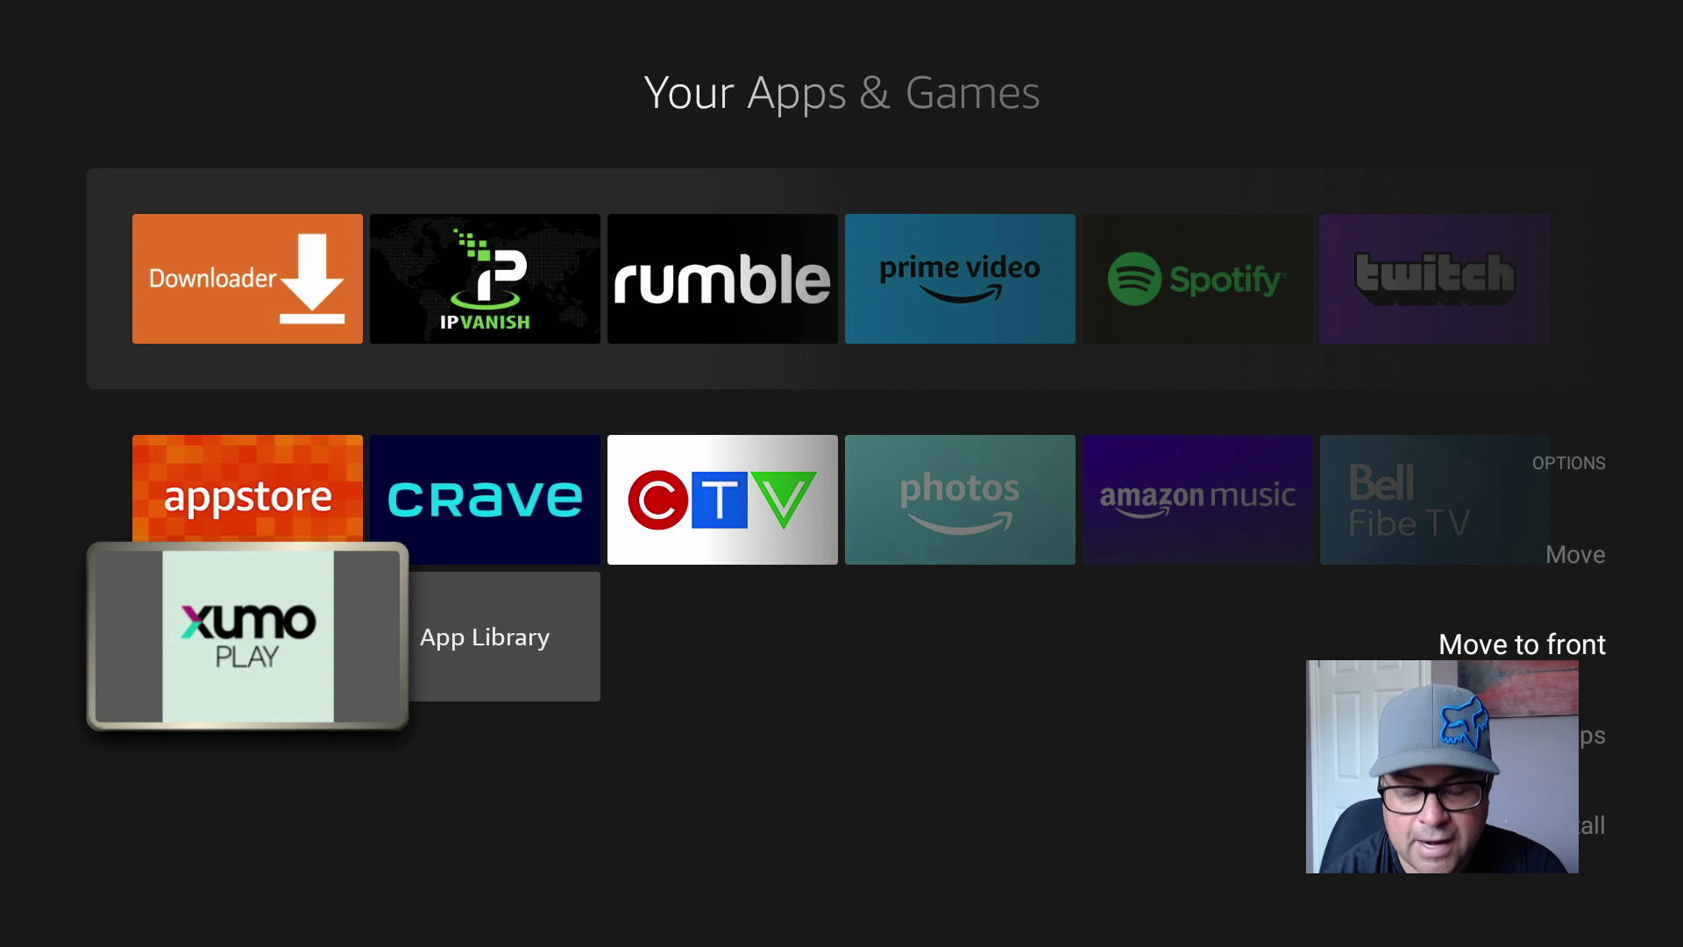
{"action": "key", "text": "Return"}
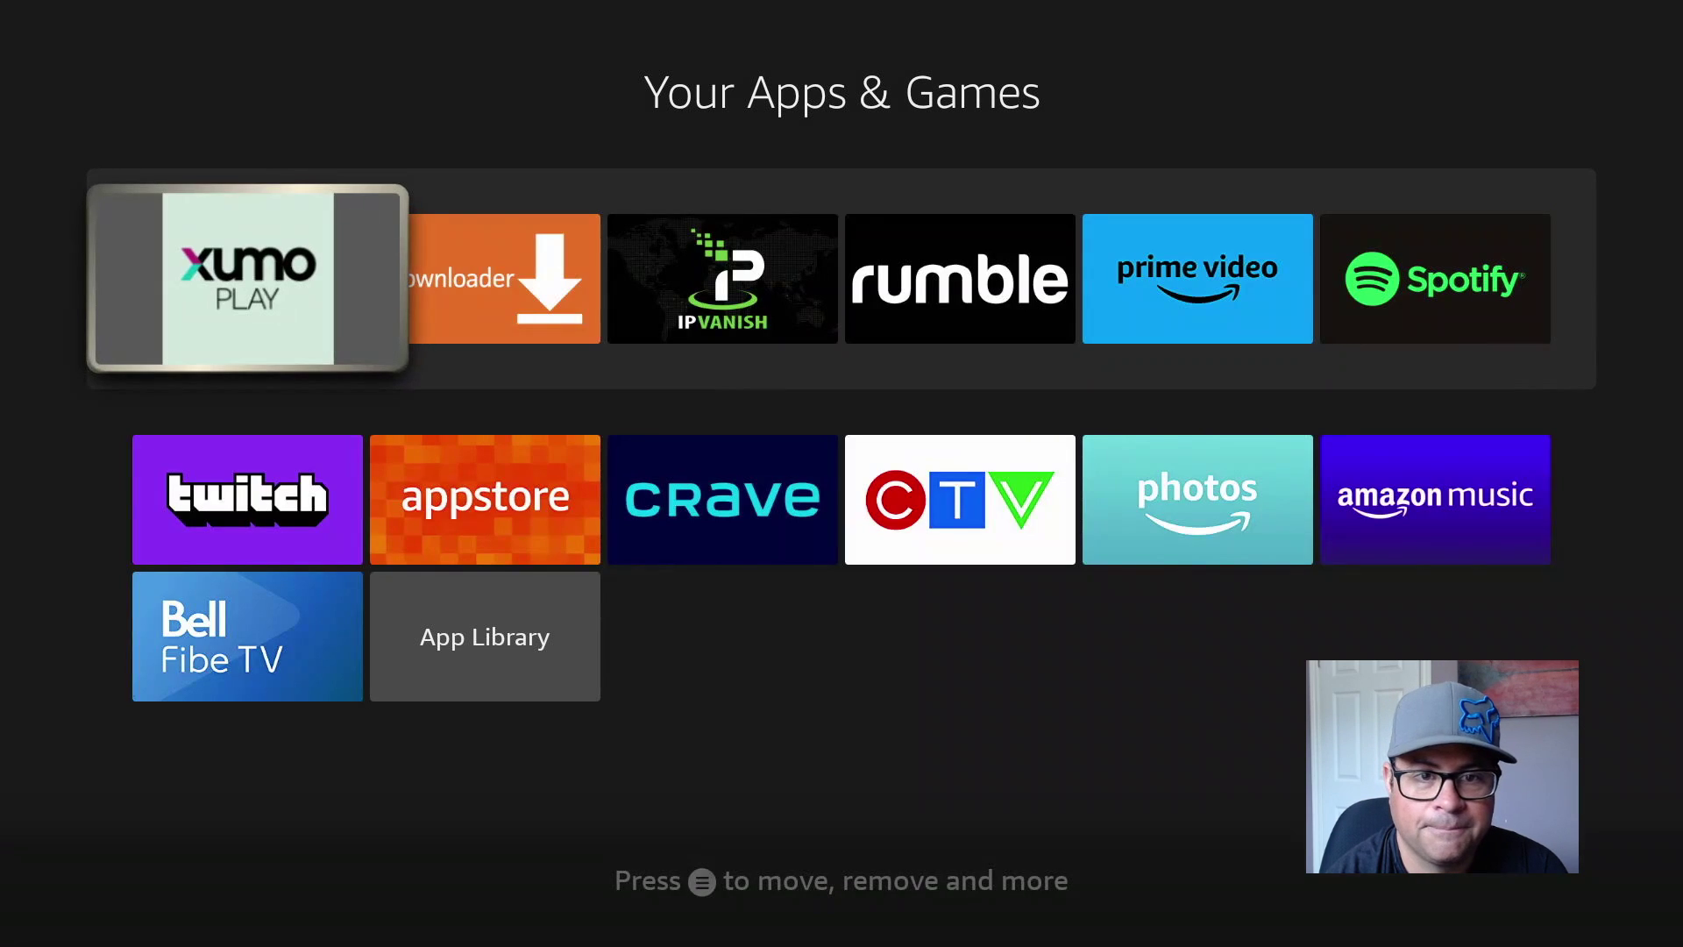
{"action": "key", "text": "Home"}
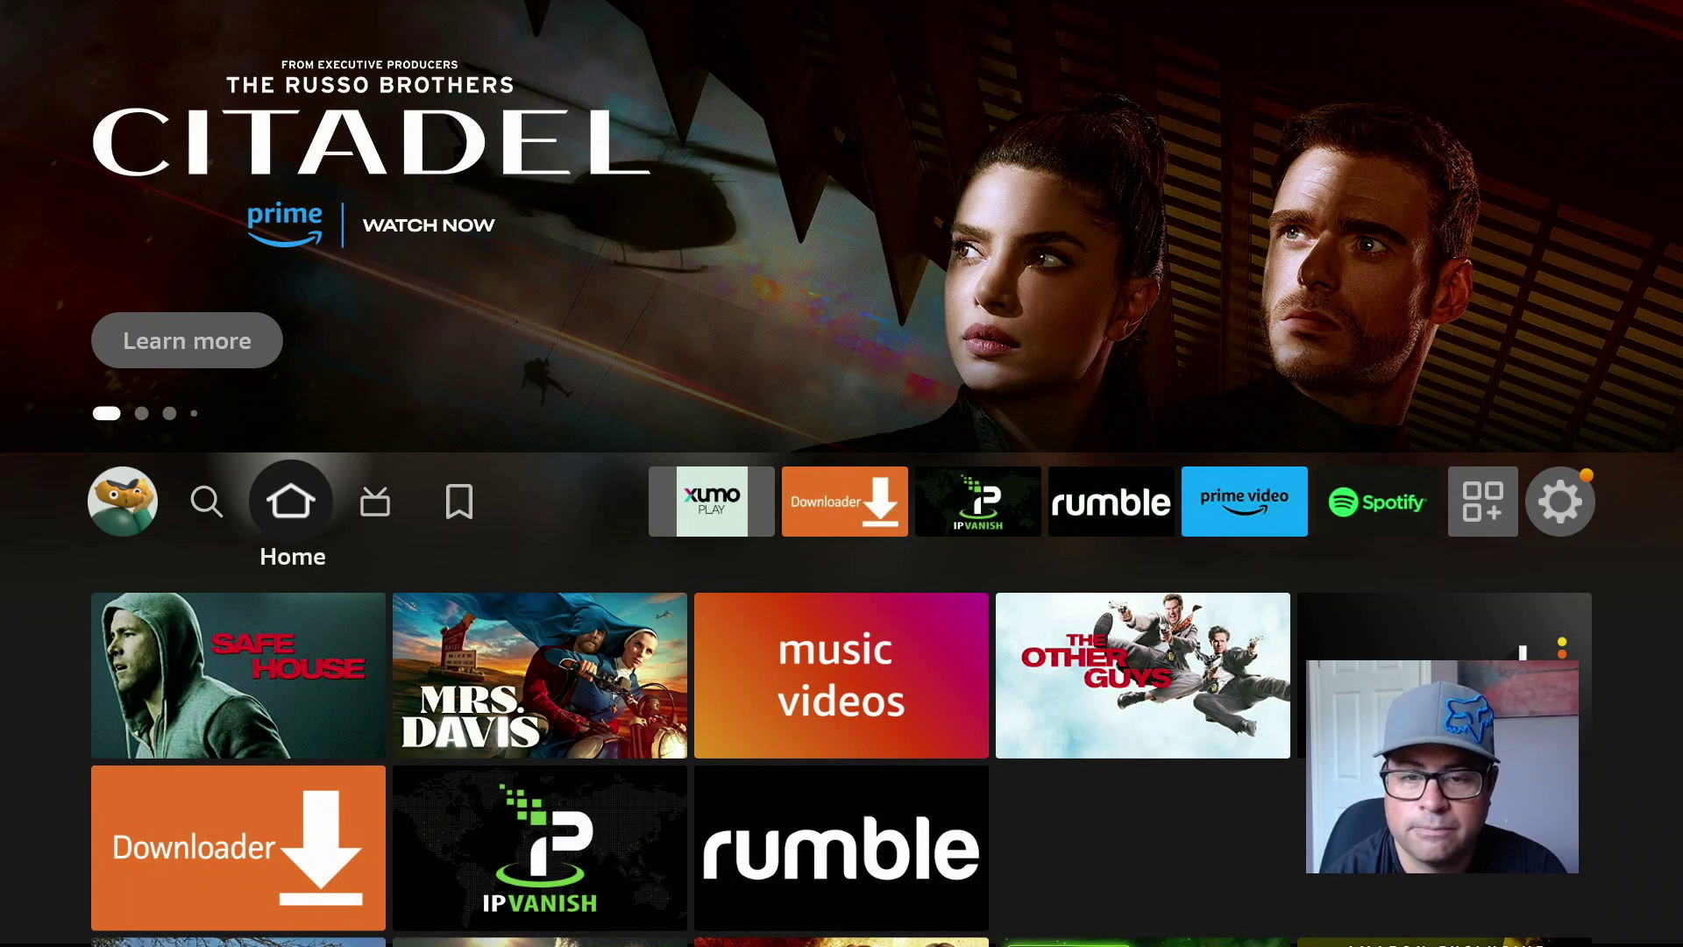
Launch Xumo Play from the first tile in the home screen's app row
{"action": "key", "text": "Left"}
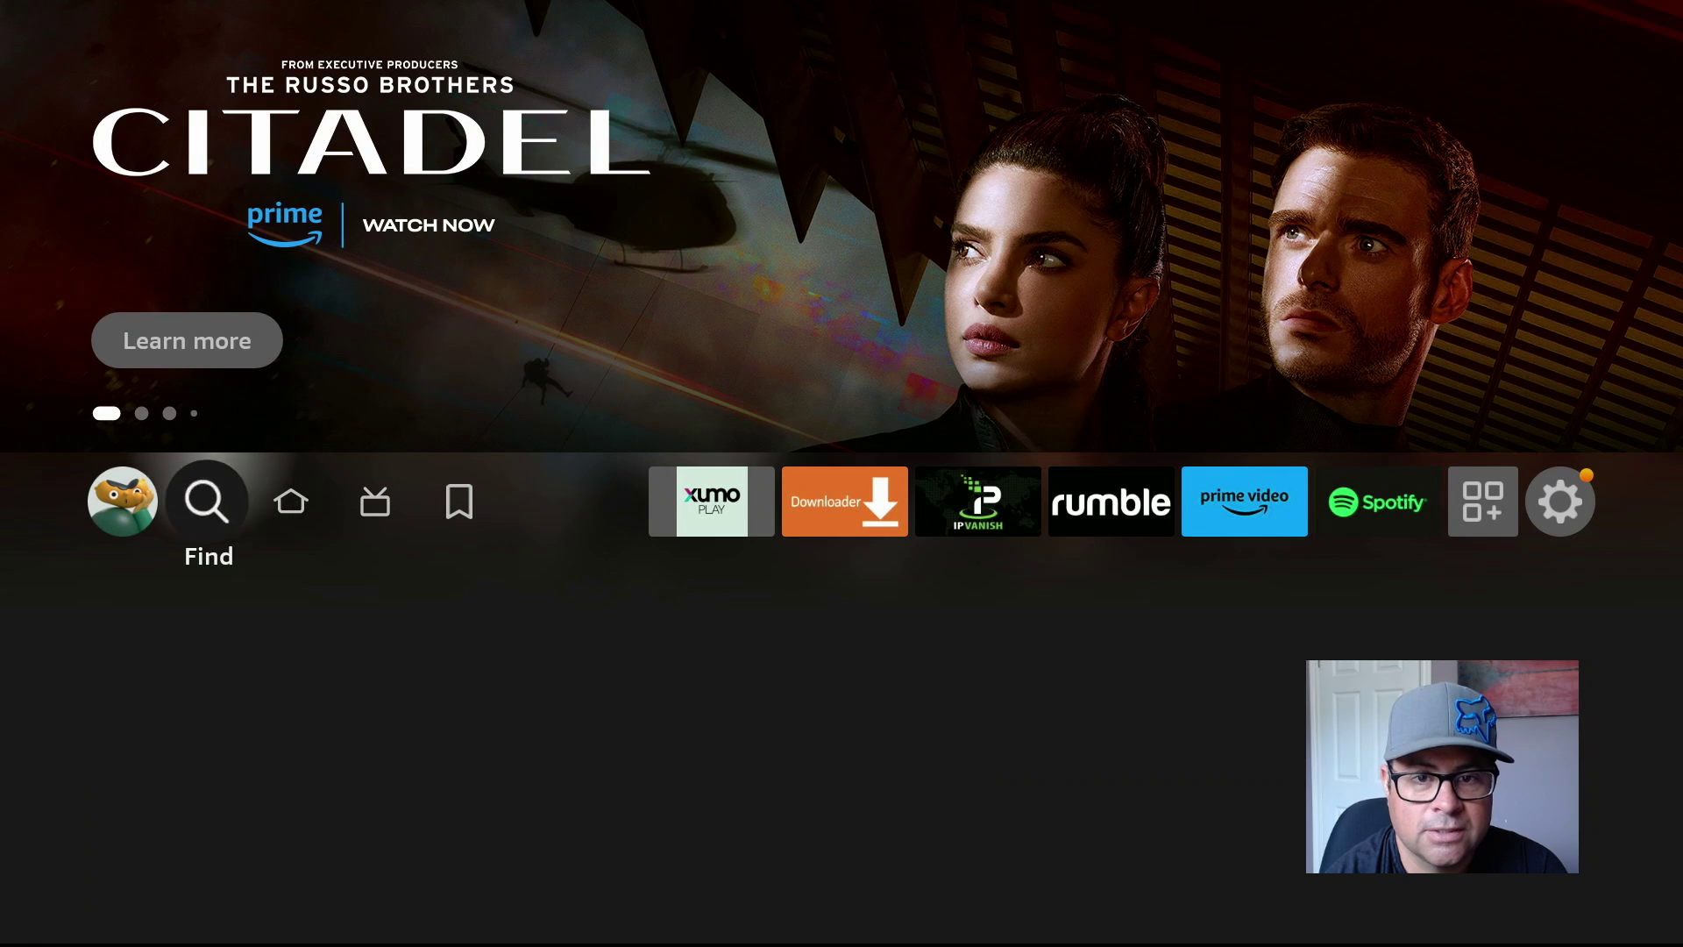
{"action": "key", "text": "Left"}
{"action": "key", "text": "Right"}
{"action": "key", "text": "Right"}
{"action": "key", "text": "Right"}
{"action": "key", "text": "Right"}
{"action": "key", "text": "Right"}
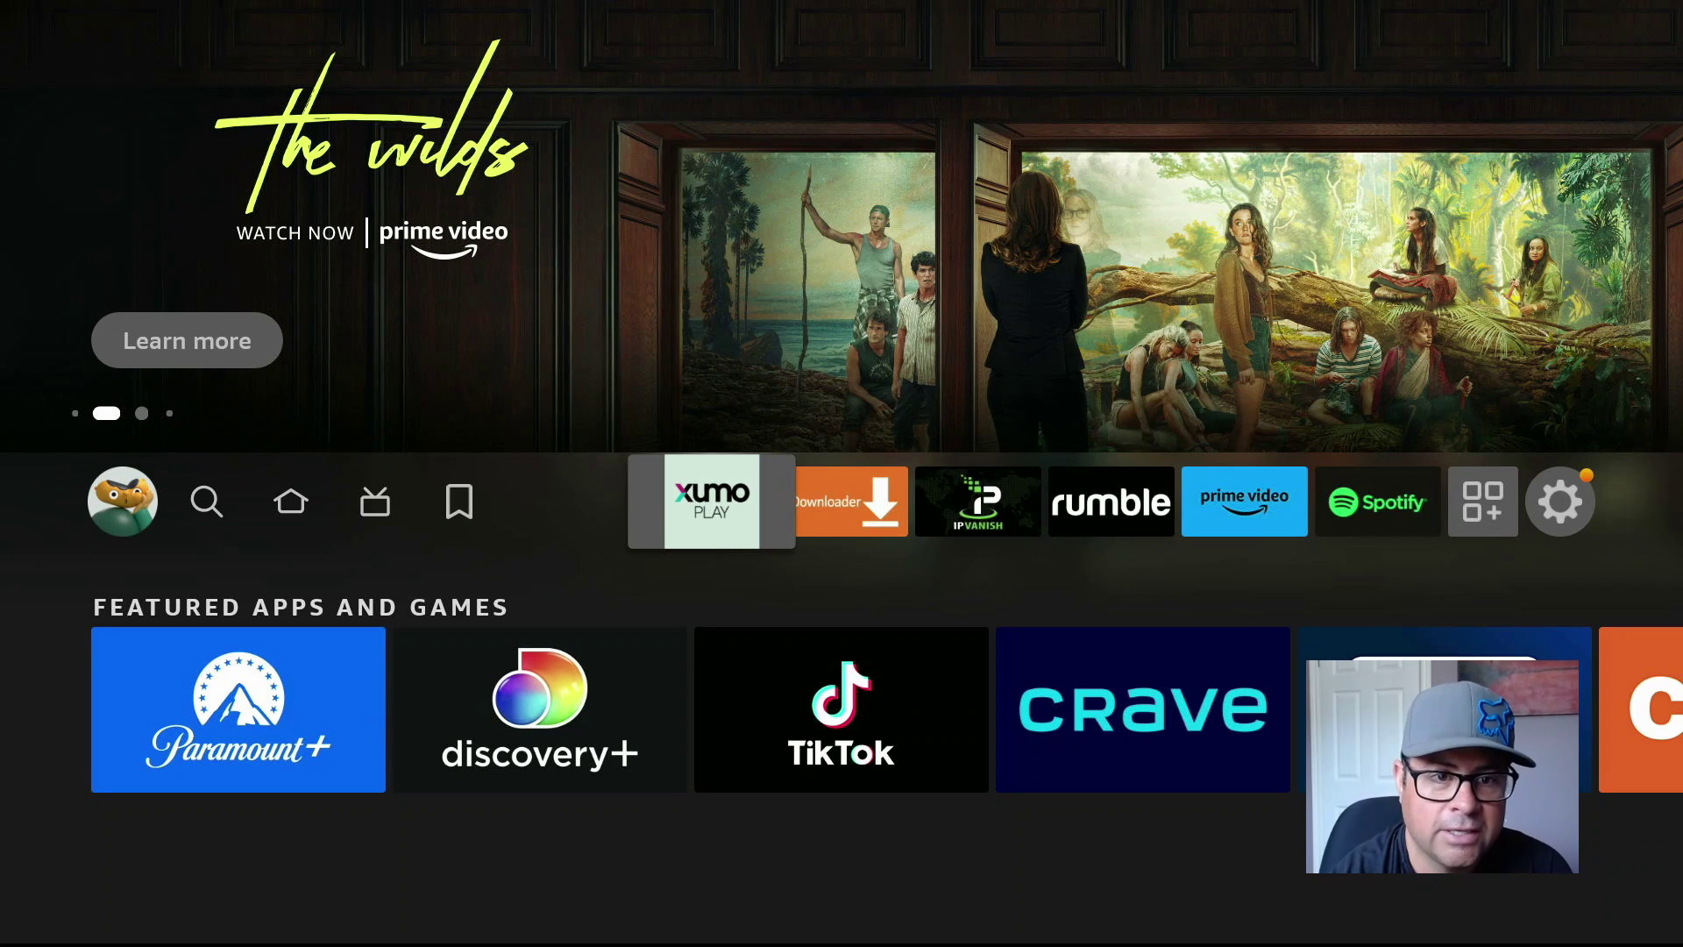
{"action": "key", "text": "Return"}
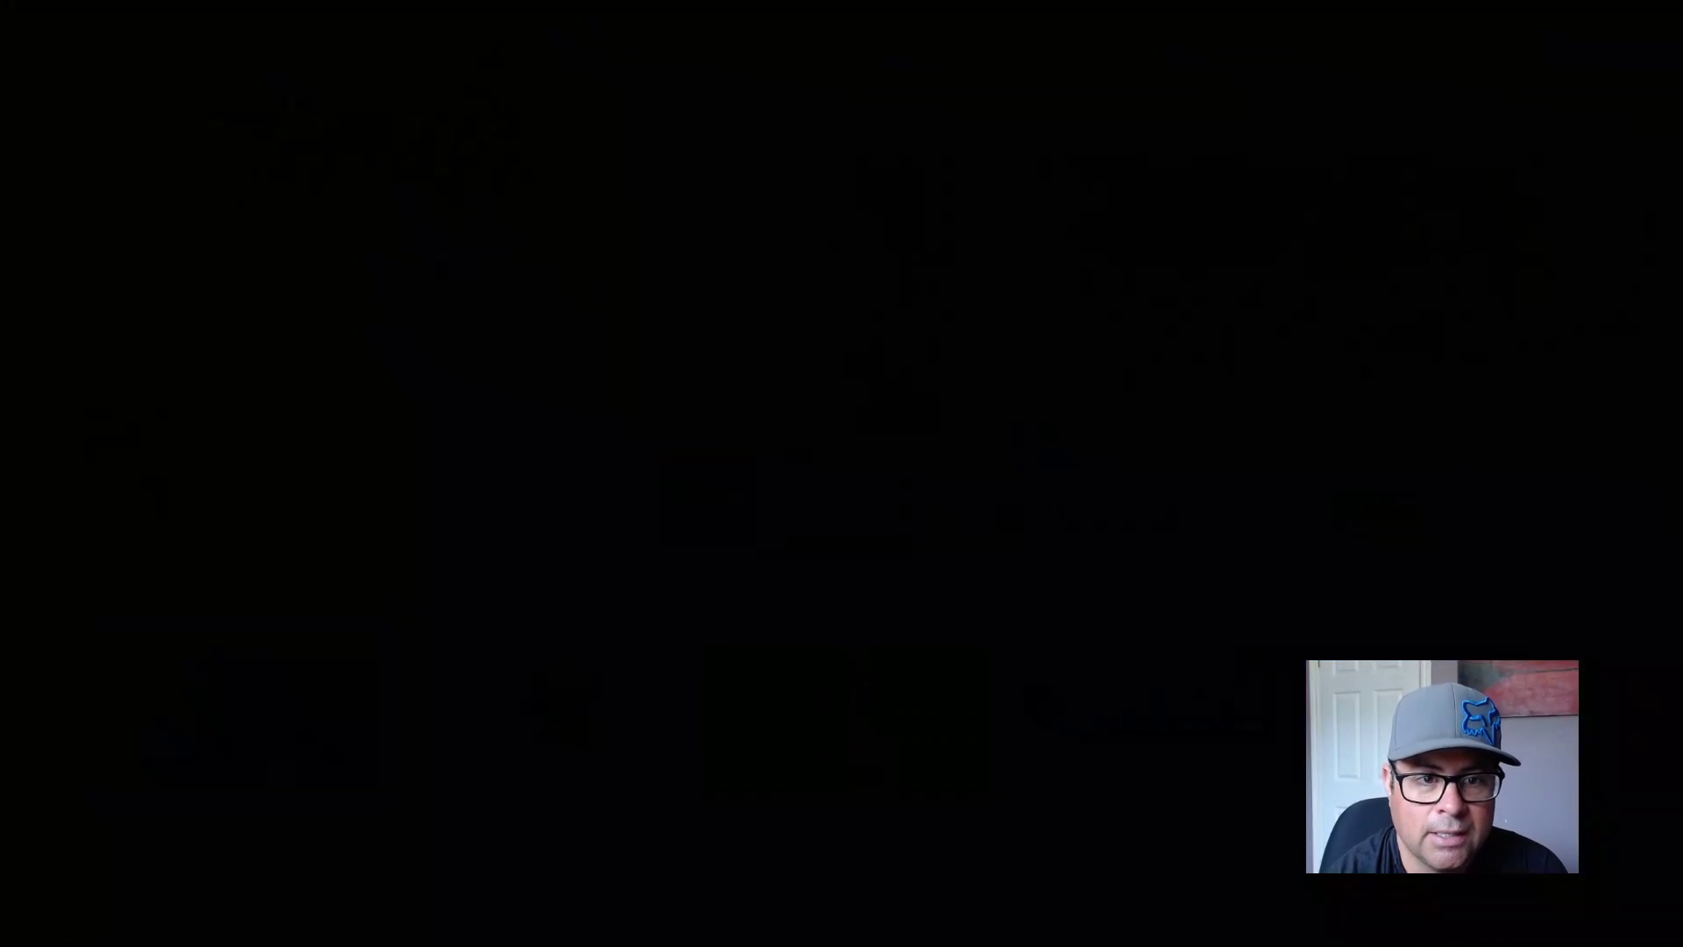